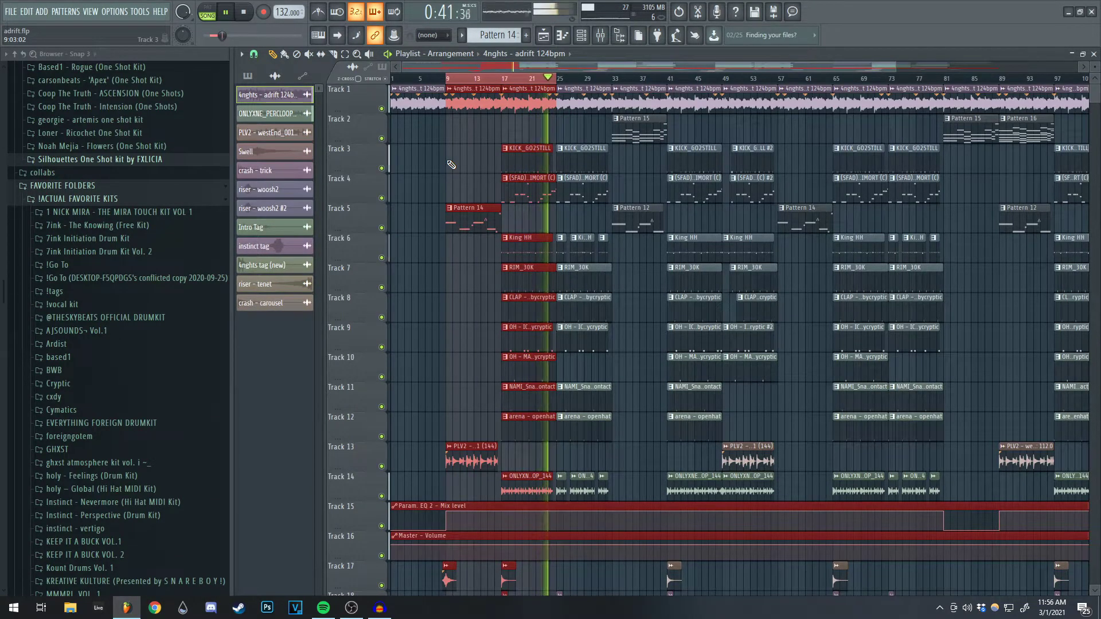
Step: Stop playback, solo Track 1 and select the first eight bars of the playlist as the loop range
key("space")
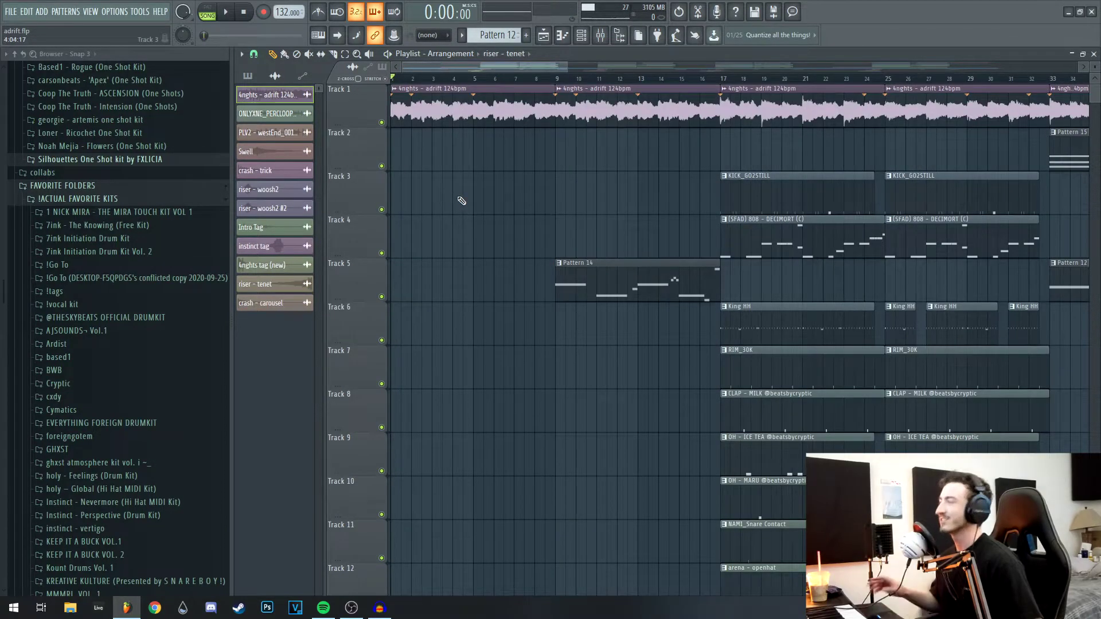
right_click(382, 123)
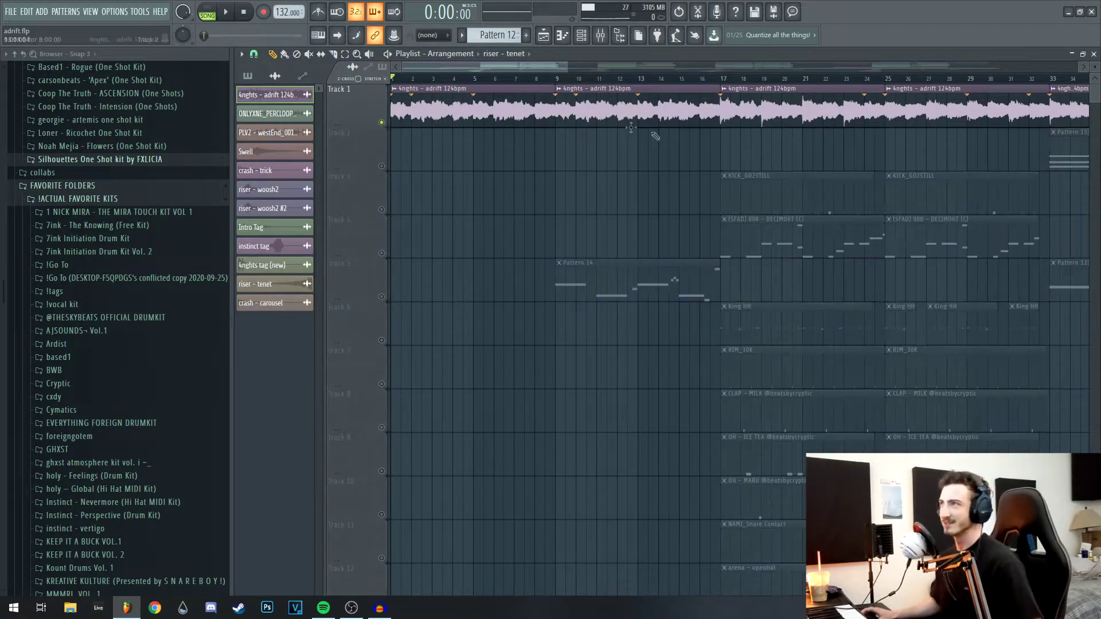
scroll(516, 165, "down", 2)
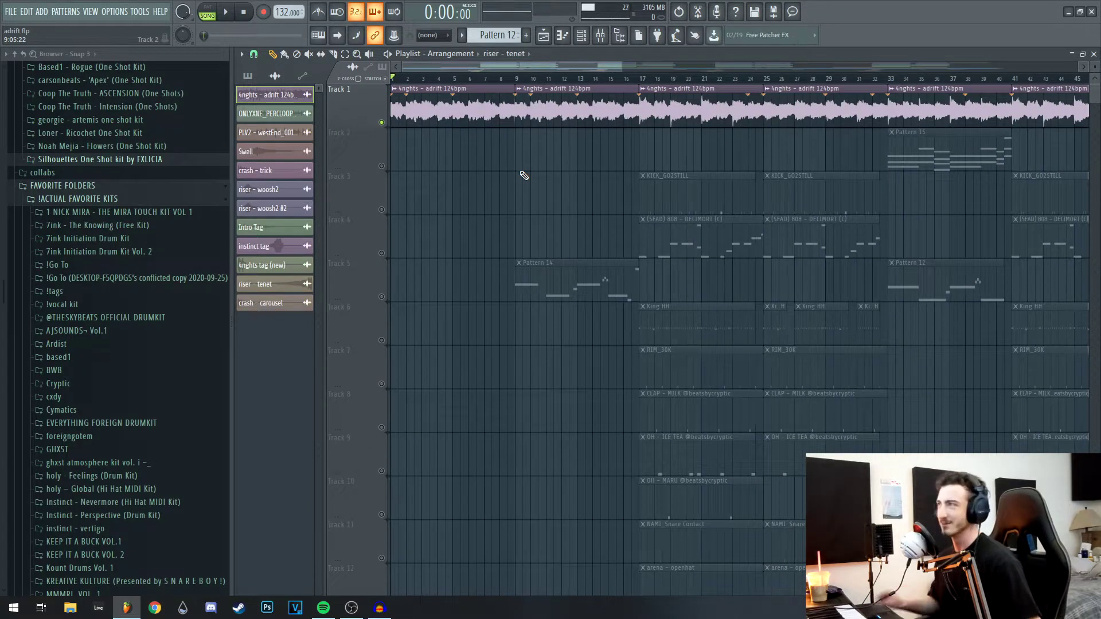
scroll(513, 170, "up", 2)
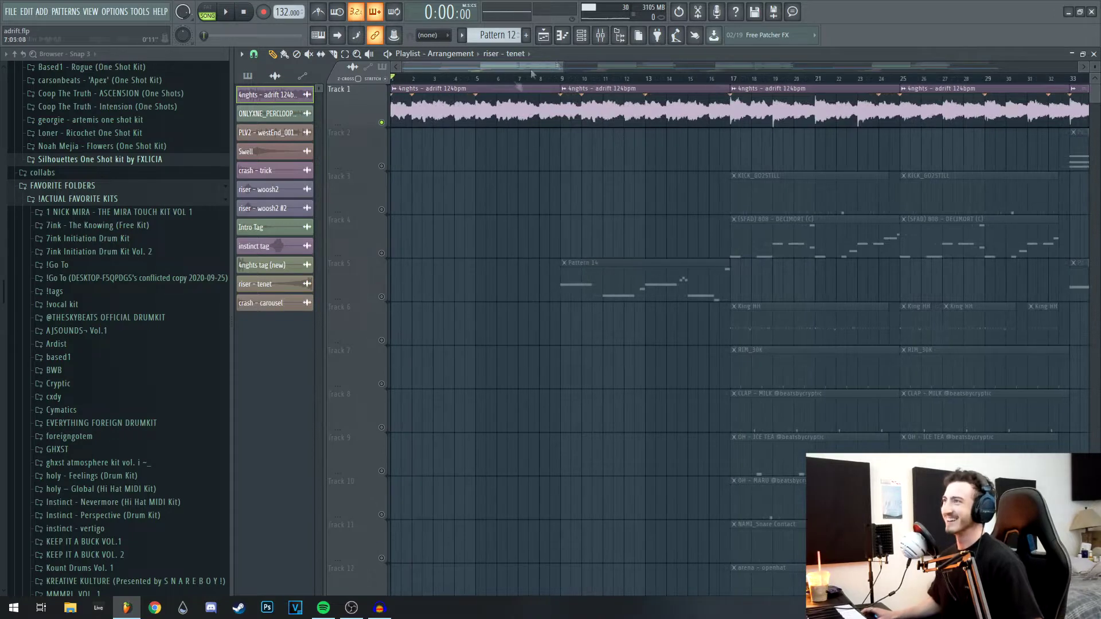
left_click_drag(561, 84, 393, 80)
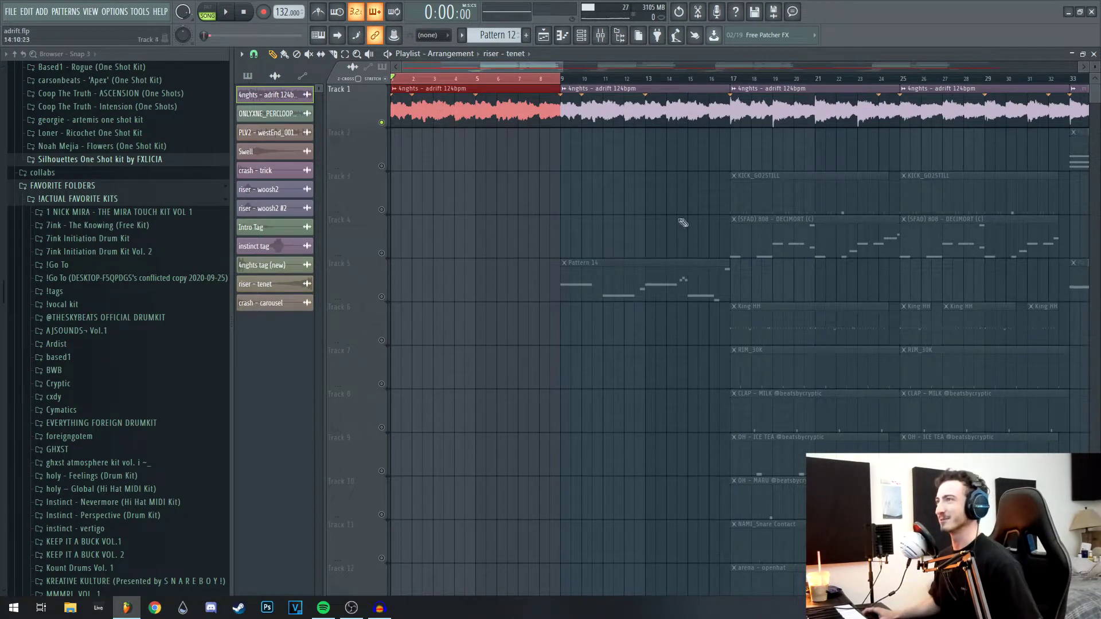
Step: Review the sampler settings of the 4nghts - adrift 124bpm clip, including its time stretching, and close them
double_click(457, 113)
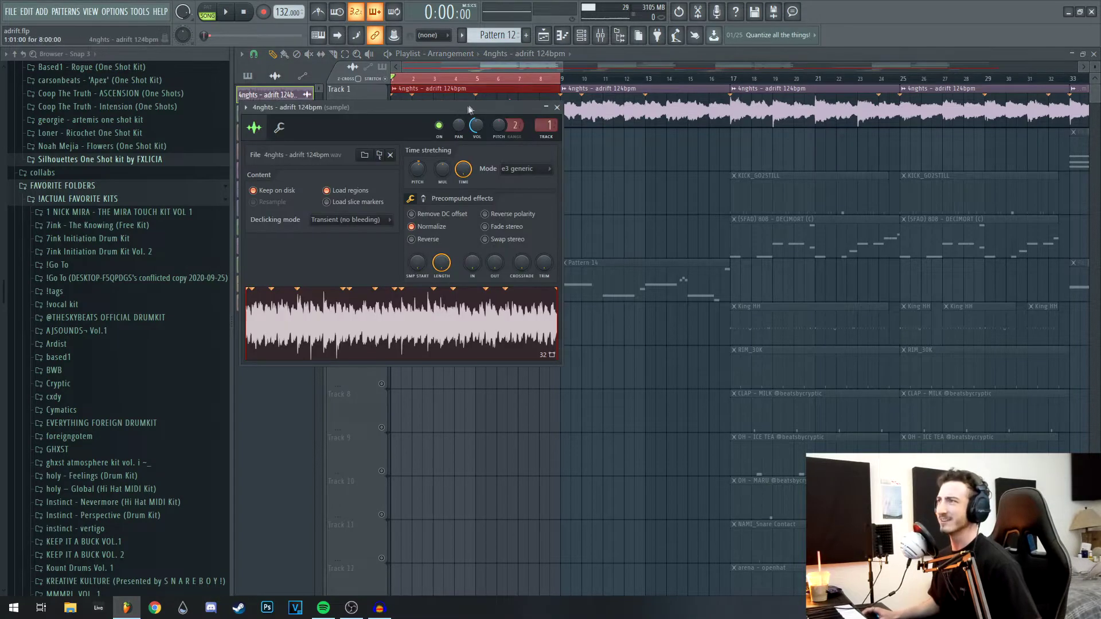
left_click_drag(477, 106, 533, 175)
left_click(613, 176)
left_click(653, 224)
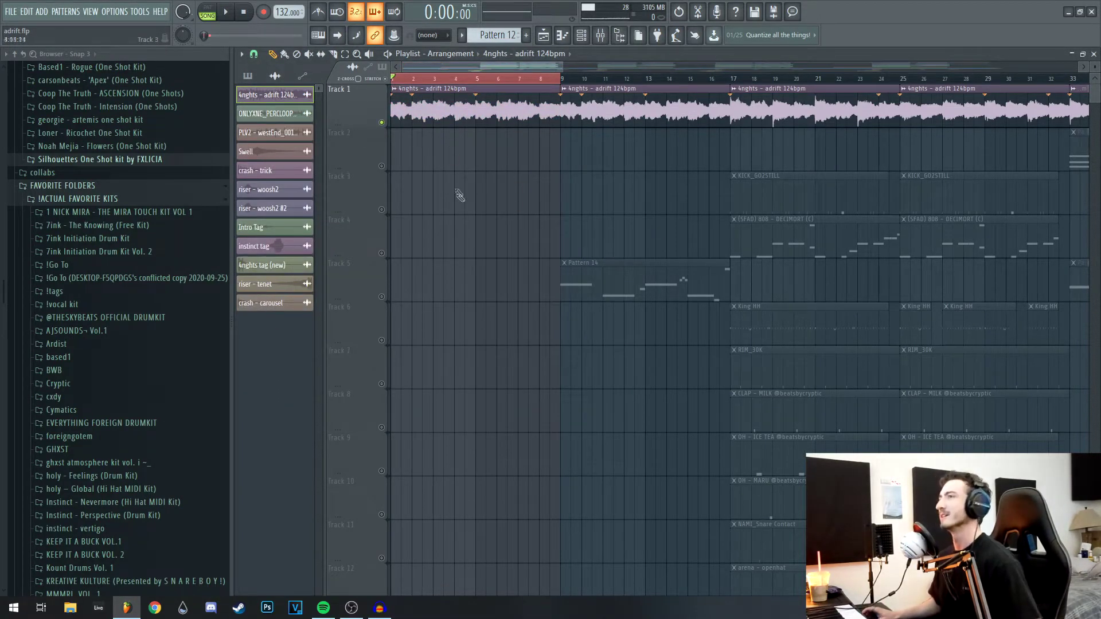
Step: Play the soloed melody sample from bar 1 and stop playback
key("space")
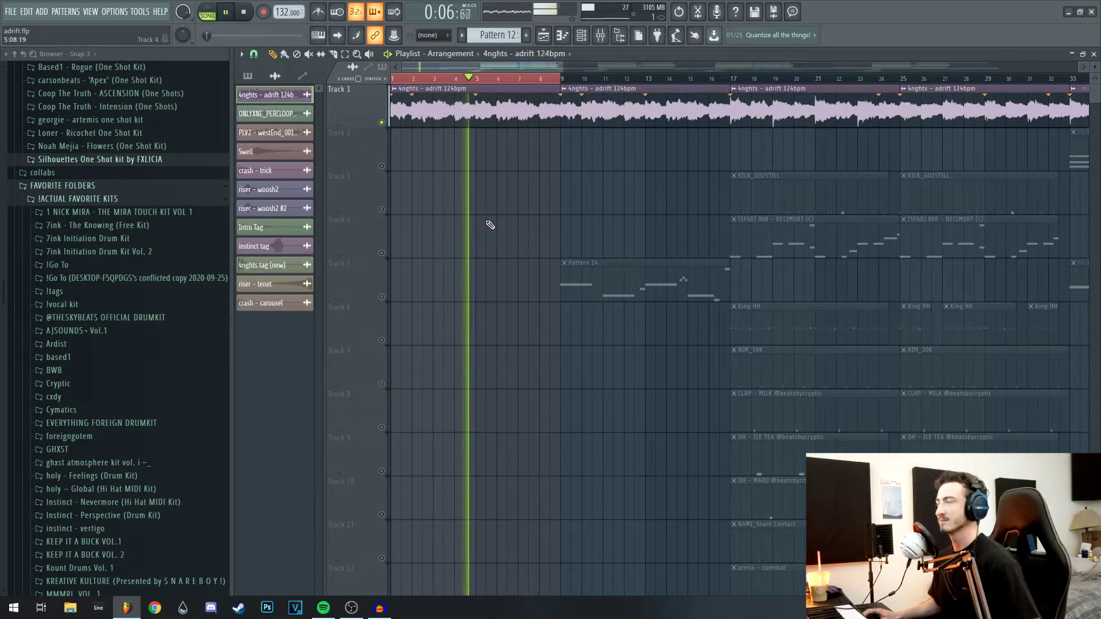
key("space")
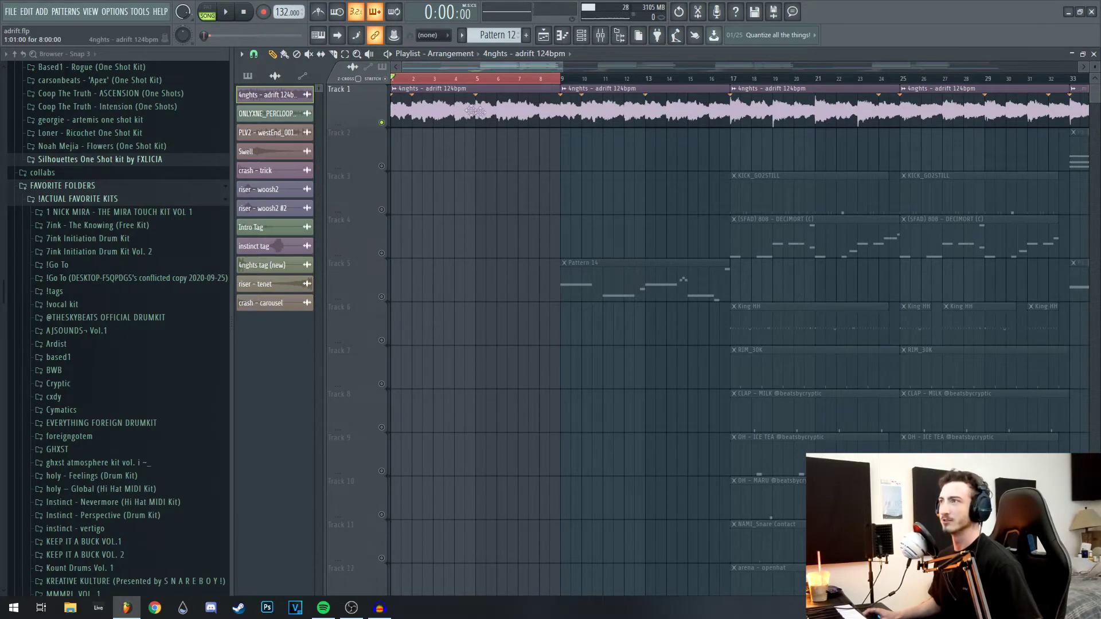
double_click(474, 111)
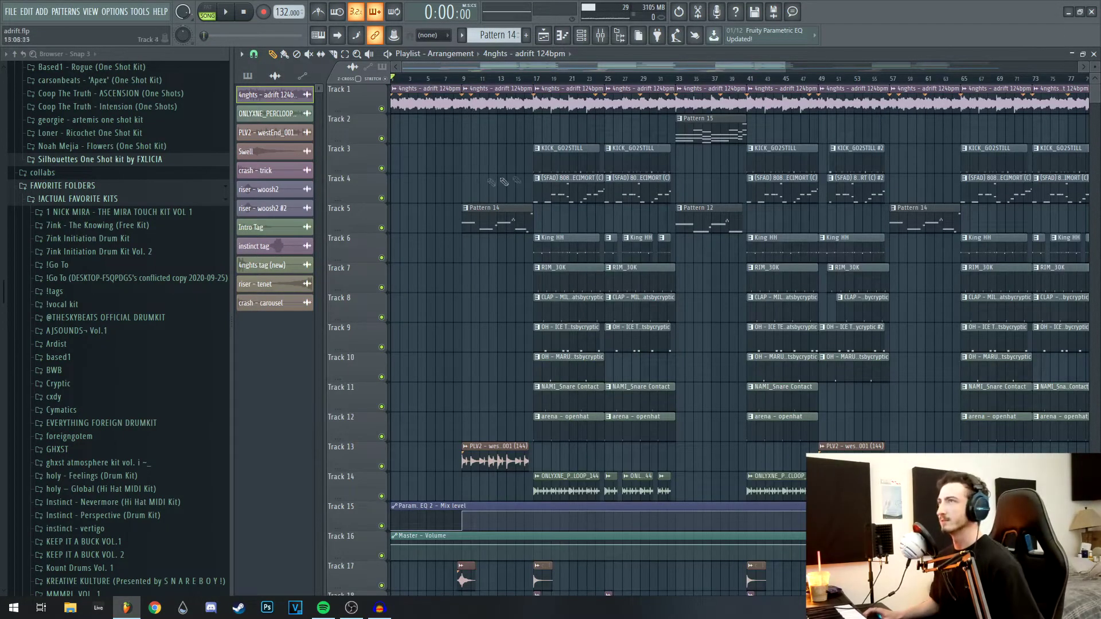
Step: Select bars 9 to 16 in the playlist and open Pattern 14's BASS_VINYL notes in the piano roll
left_click_drag(463, 79, 531, 81)
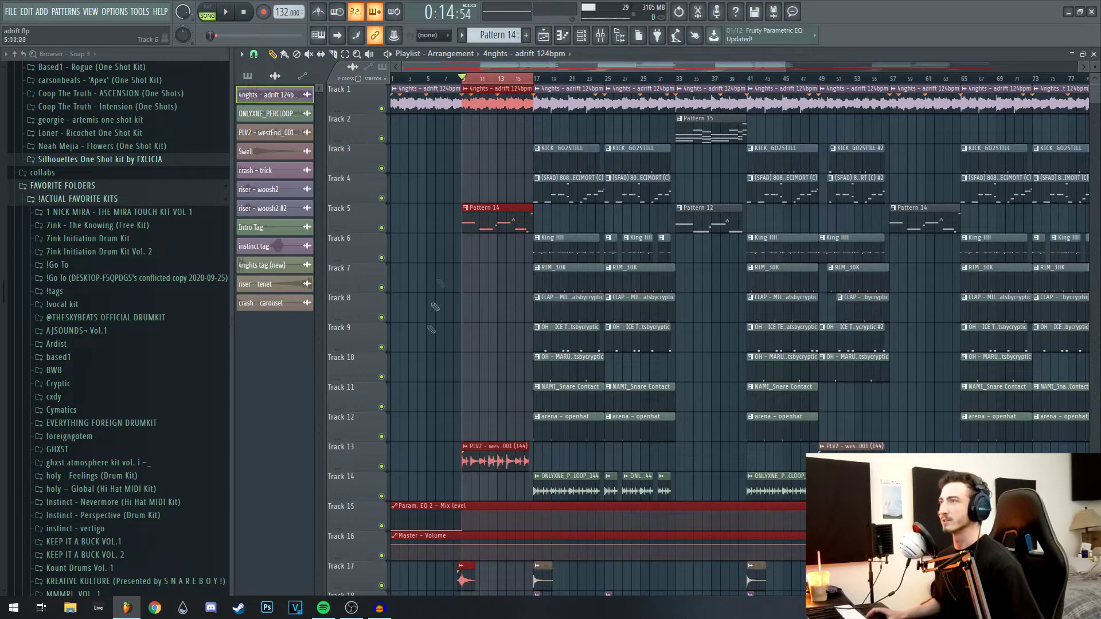
scroll(450, 402, "up", 2)
double_click(499, 208)
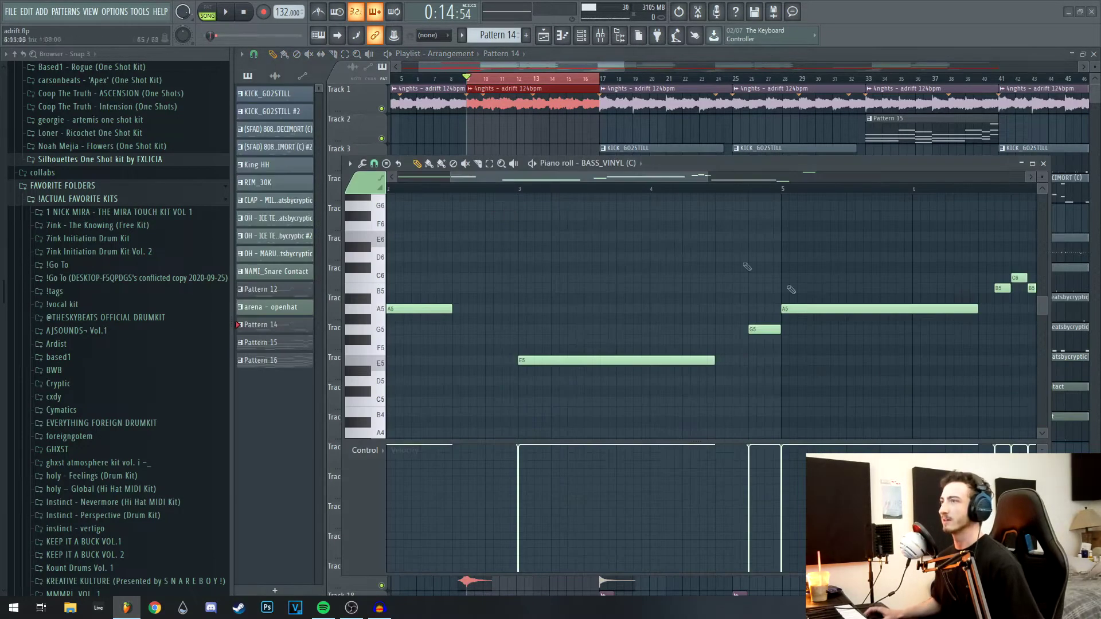
scroll(925, 338, "down", 3)
Step: Move the piano roll out of the way and inspect the BASS_VINYL sampler settings before closing them
left_click_drag(760, 164, 748, 557)
left_click_drag(525, 212, 543, 158)
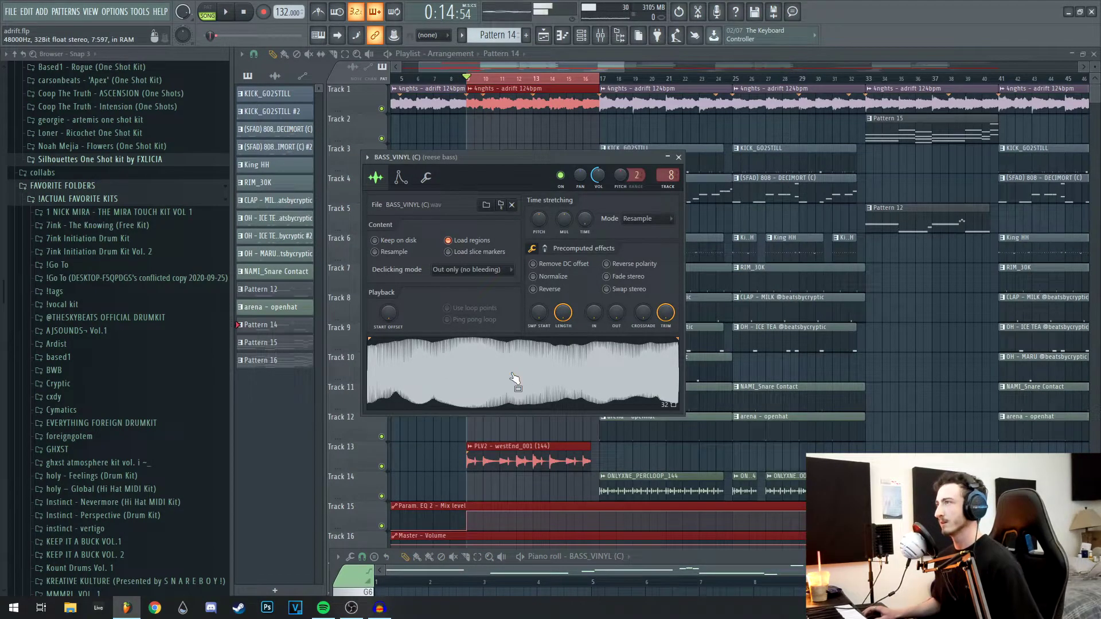
left_click(679, 157)
Step: Bring the piano roll back into view, play Pattern 14 with the melody and examine its bass notes
left_click_drag(680, 554, 648, 86)
scroll(568, 211, "up", 1)
key("space")
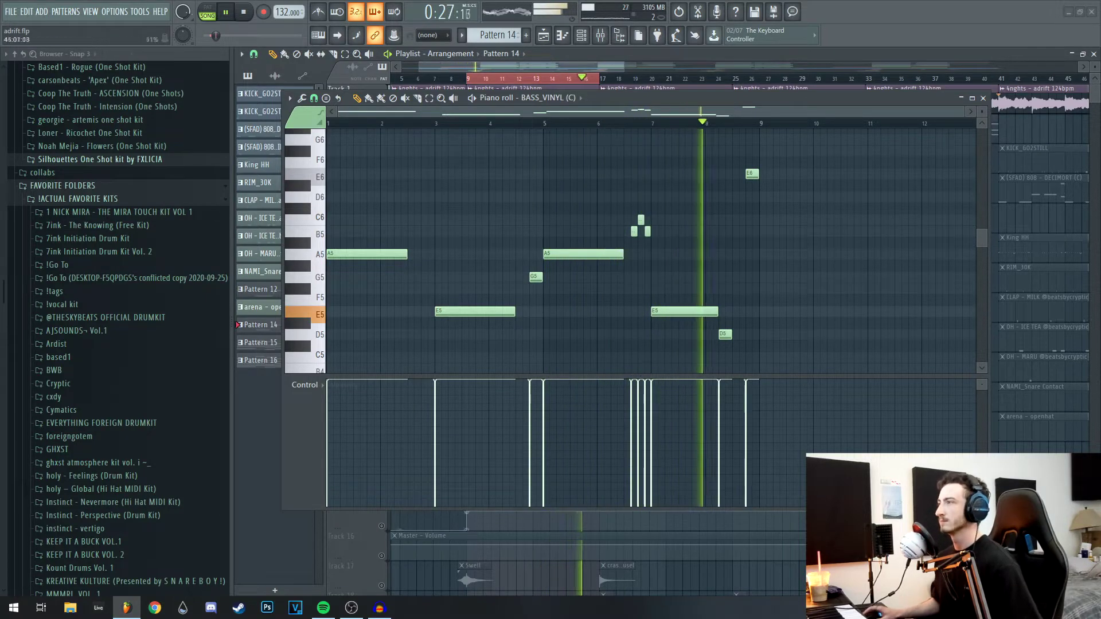
key("space")
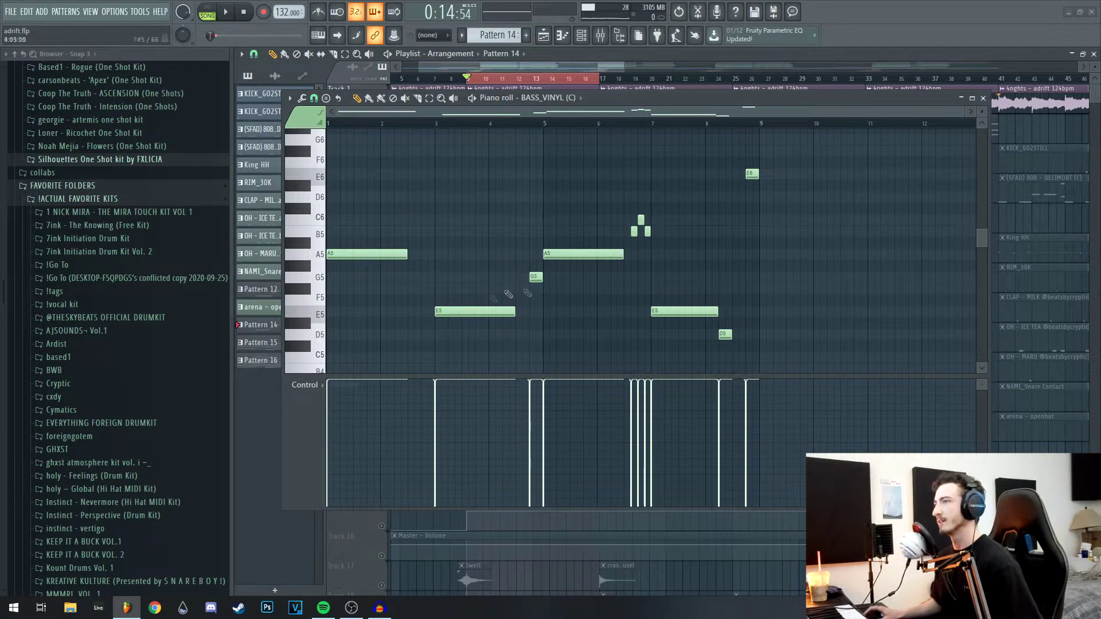
scroll(690, 262, "up", 1)
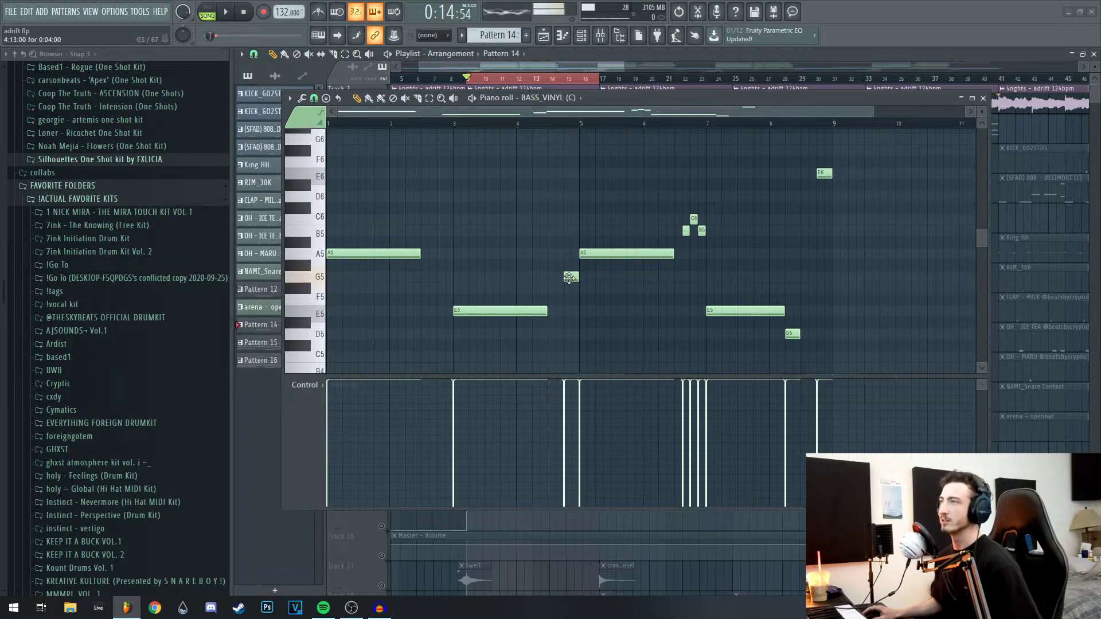
left_click_drag(576, 179, 321, 321)
left_click_drag(632, 146, 925, 373)
Step: Review the Fruity Blood Overdrive and Fruity parametric EQ 2 settings on the reese bass mixer track
left_click_drag(673, 211, 708, 243)
scroll(699, 241, "up", 2)
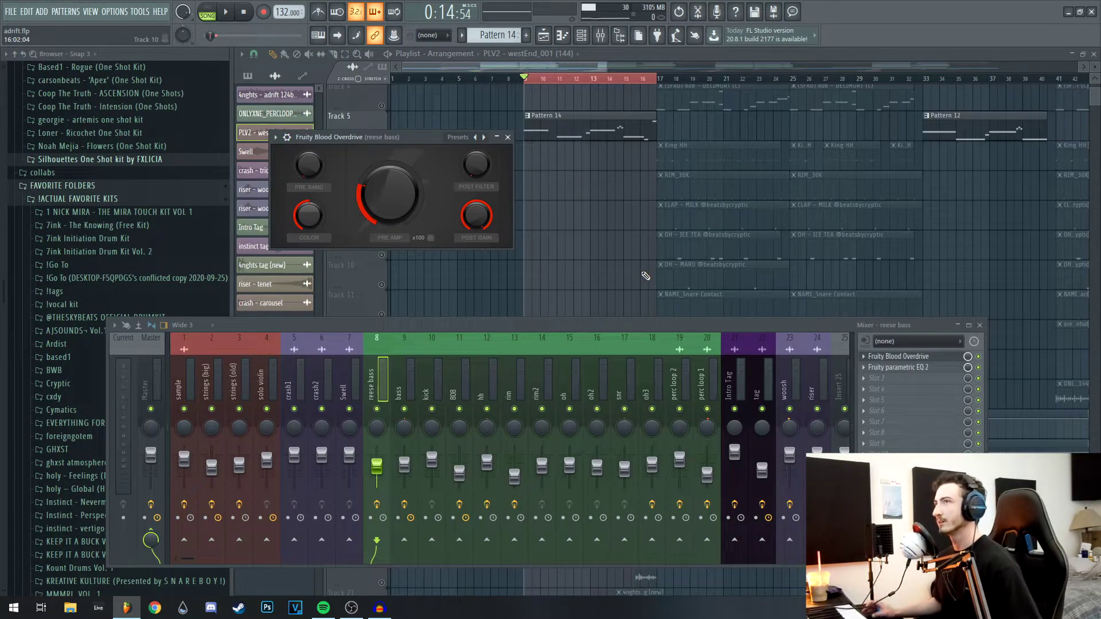
left_click(509, 138)
left_click(898, 368)
left_click_drag(602, 323, 604, 334)
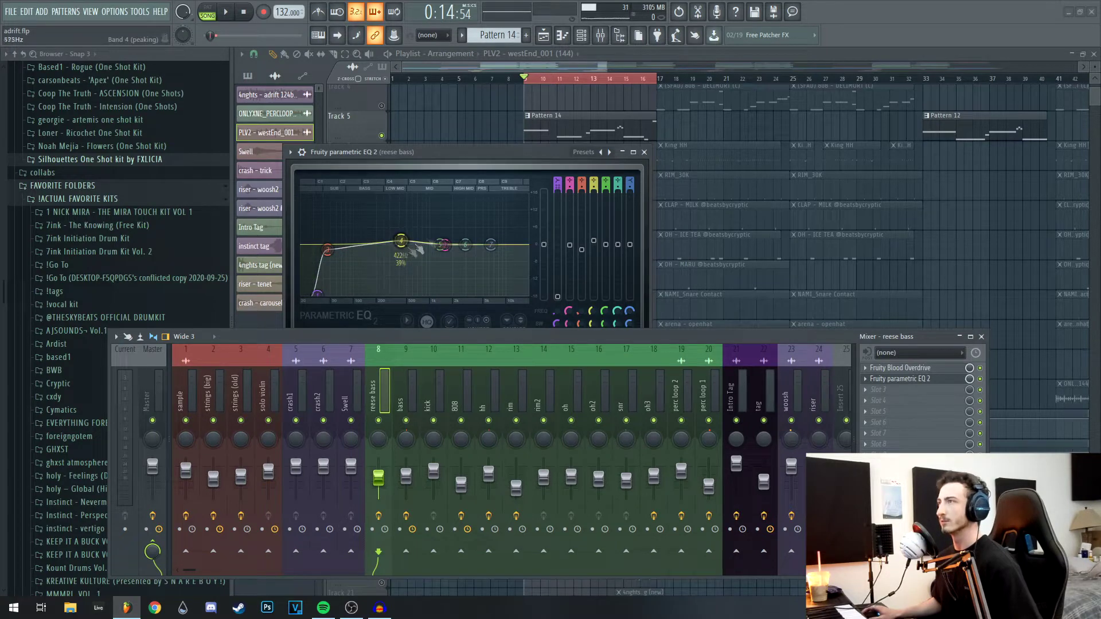
left_click(644, 153)
Step: Review the PLV2 - westEnd_001 loop's sampler settings and its ValhallaVintageVerb and Fruity parametric EQ 2 effects on the perc loop 2 mixer track
left_click_drag(614, 340, 606, 470)
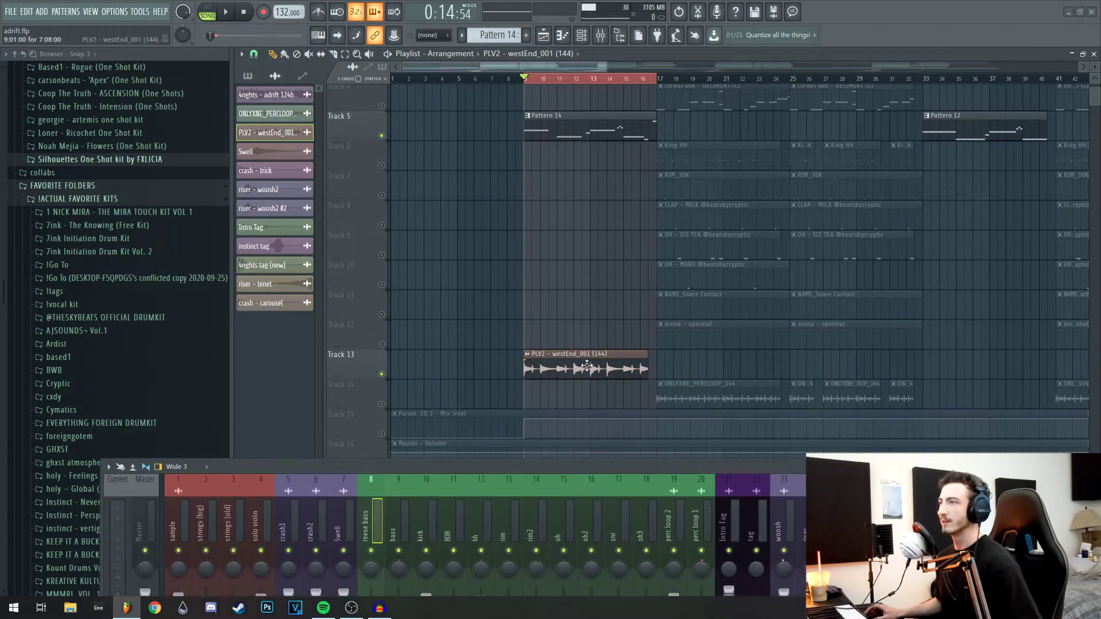
double_click(587, 365)
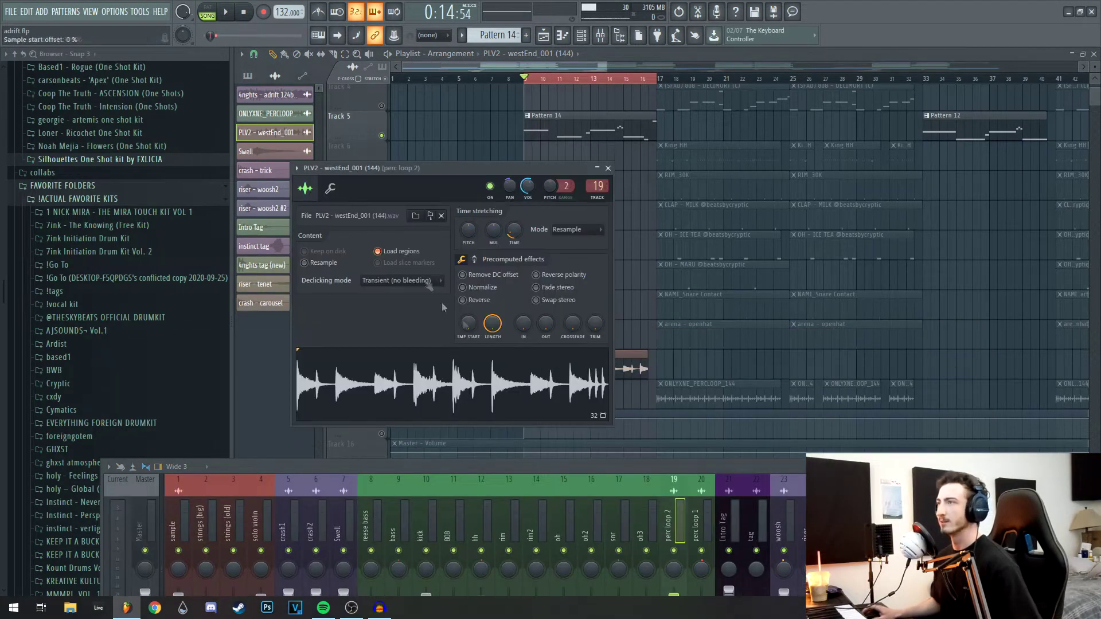
left_click(607, 168)
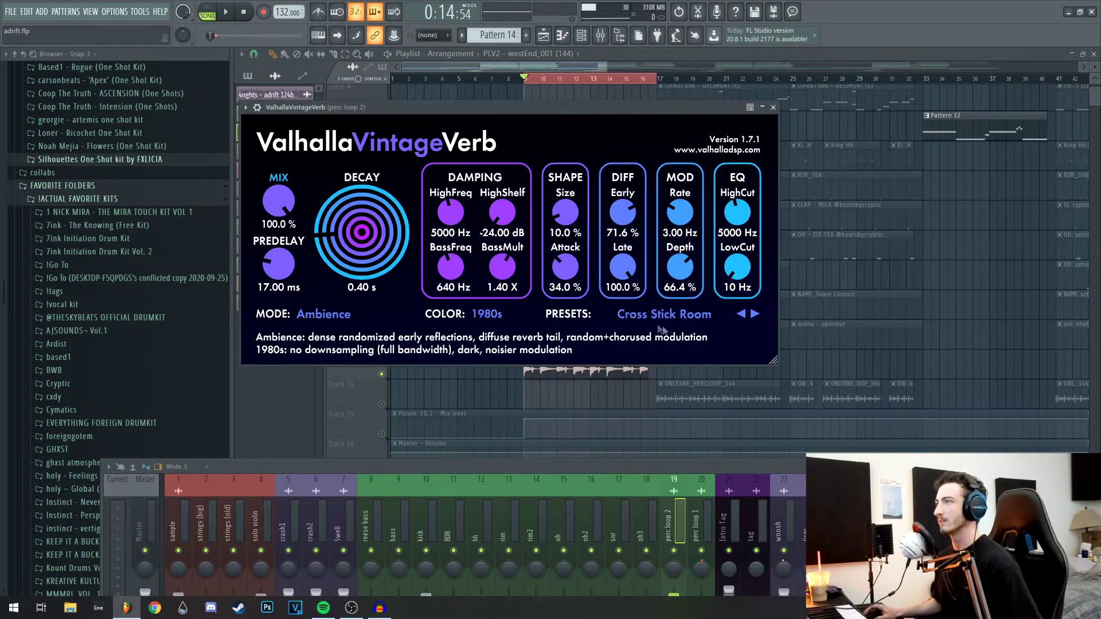
left_click(773, 107)
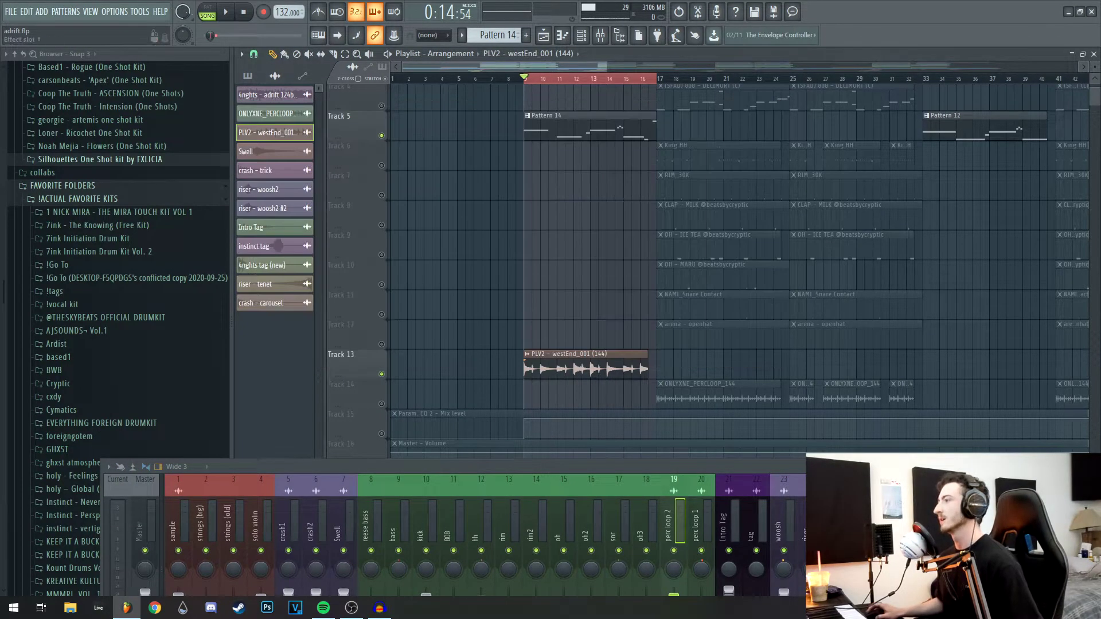
left_click(1003, 508)
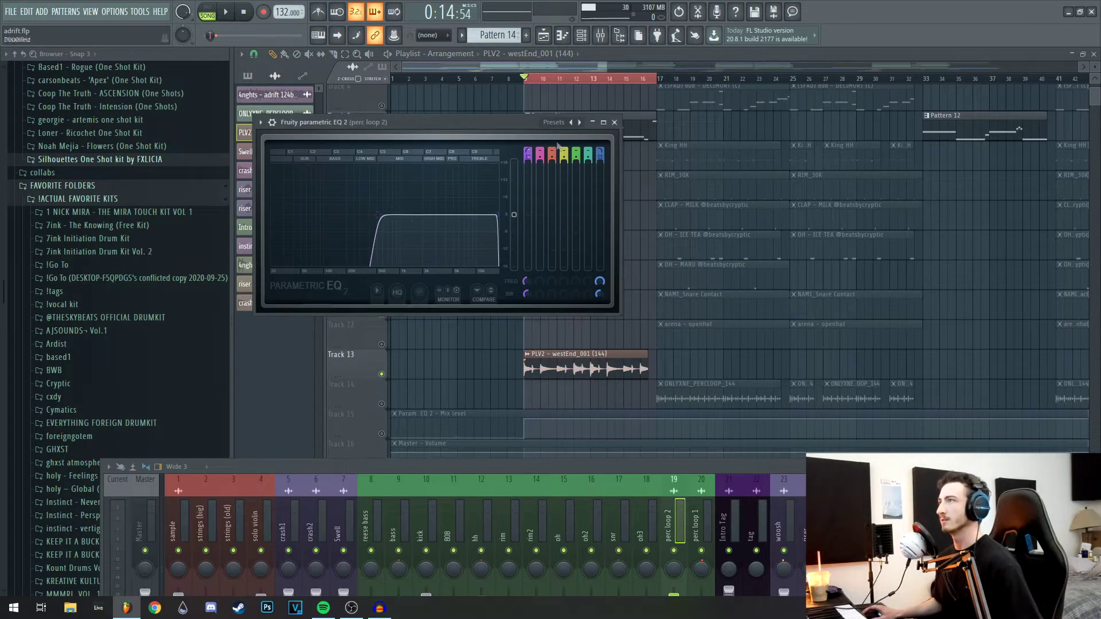
left_click(615, 123)
Step: Play the melody, Pattern 14 bass and percussion loop together from bar 9 and stop playback
scroll(585, 226, "up", 5)
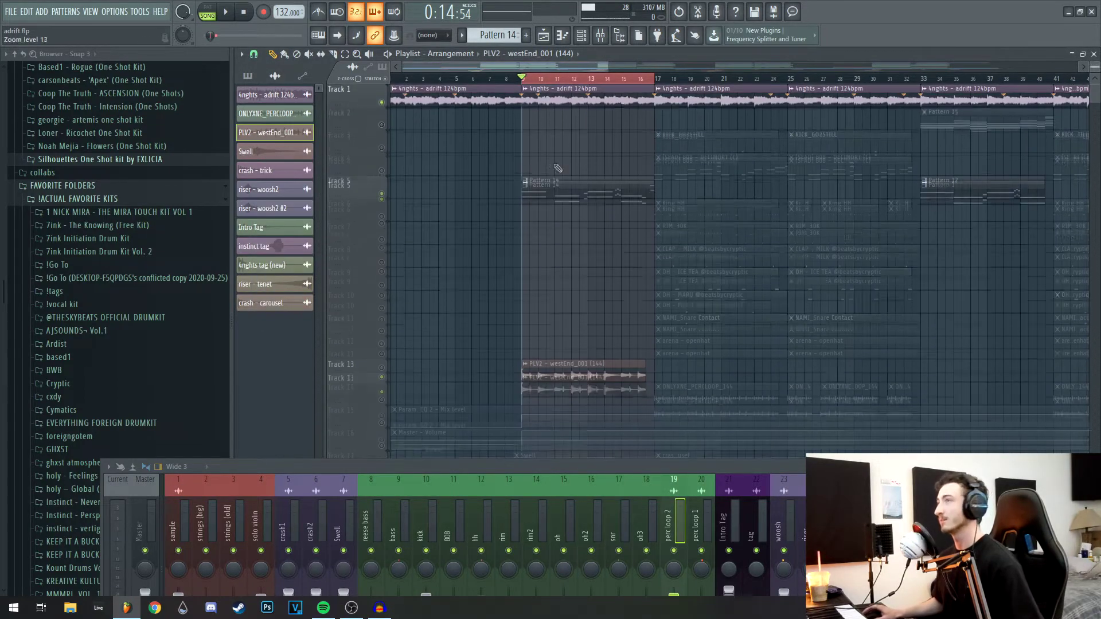
key("space")
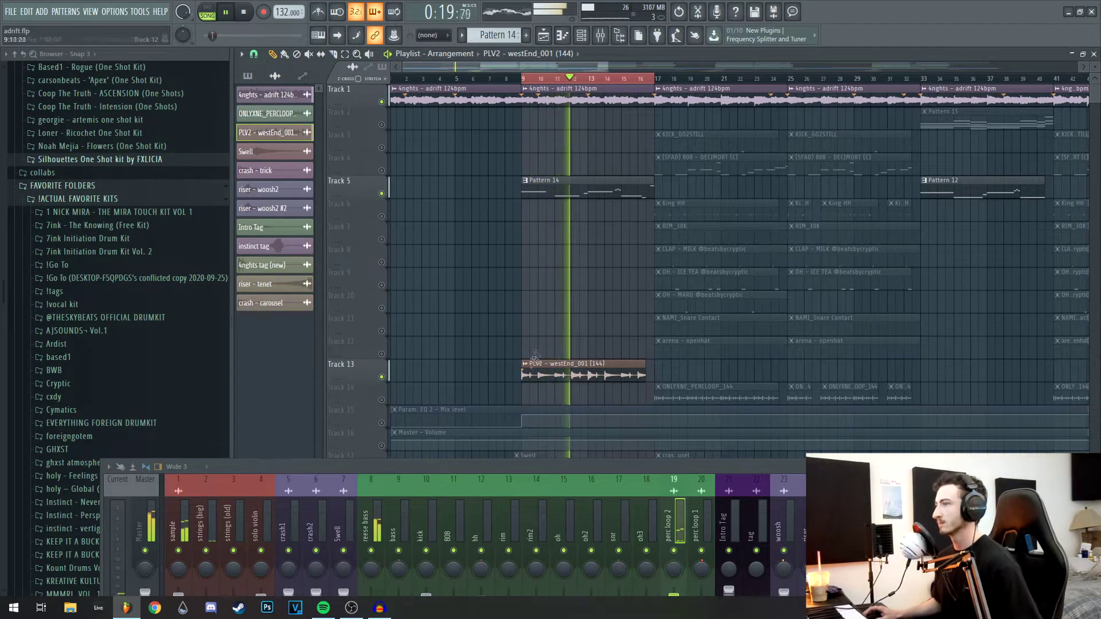
key("space")
Step: Move the mixer lower, set the playlist loop range to bars 17 to 24 and deselect the clips
left_click_drag(557, 467, 577, 495)
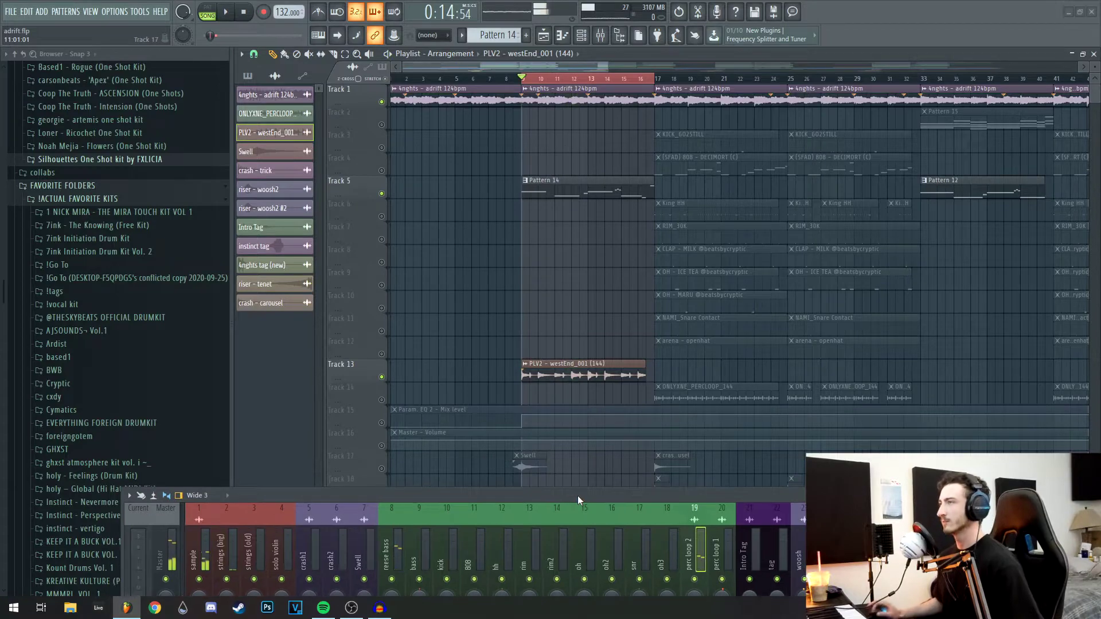
scroll(585, 182, "down", 5)
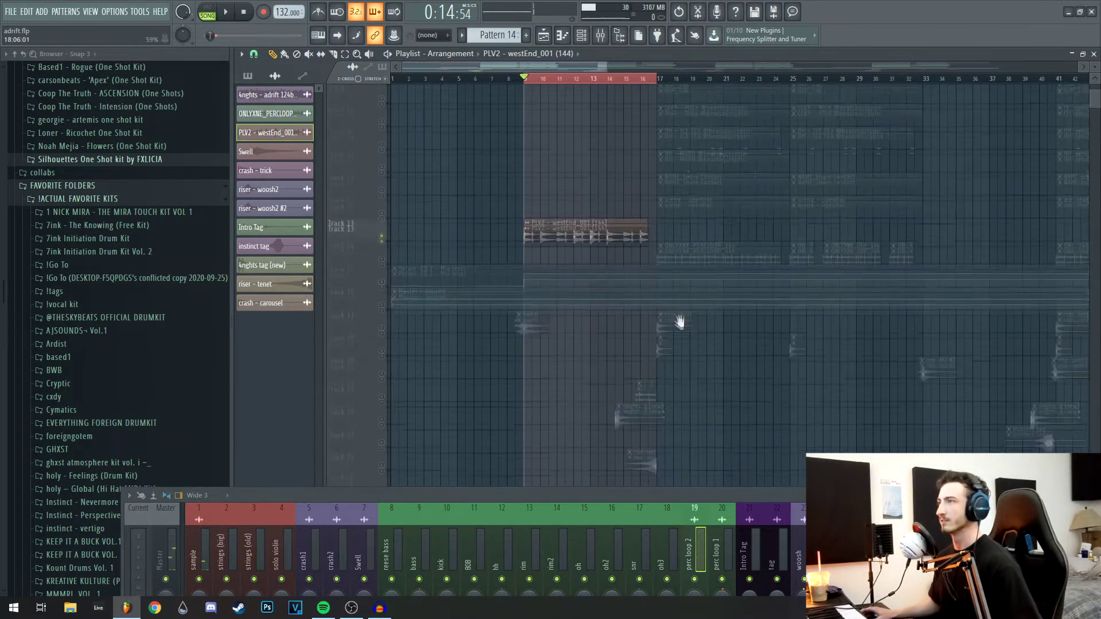
scroll(574, 178, "down", 3)
scroll(535, 166, "down", 4)
scroll(530, 155, "up", 3)
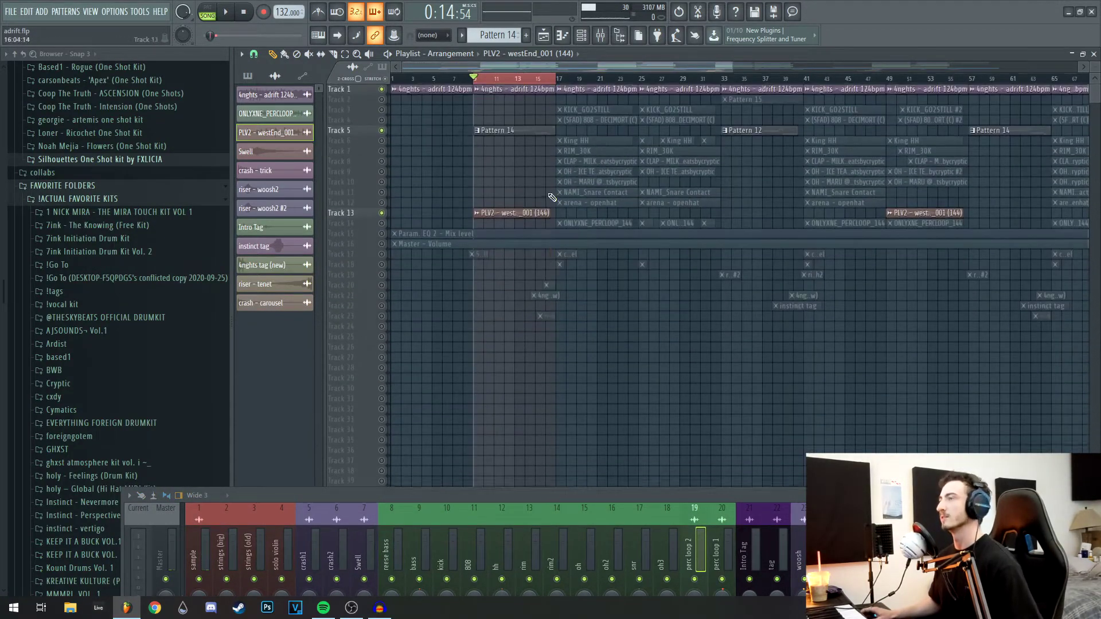
scroll(551, 199, "up", 2)
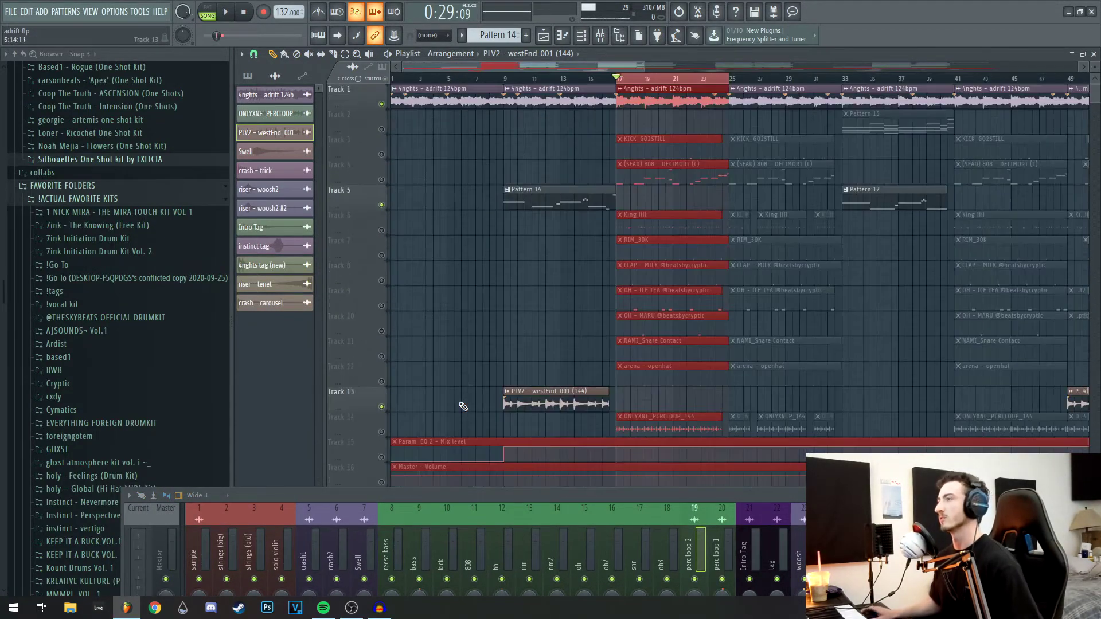
key("ctrl+d")
left_click_drag(467, 252, 439, 253)
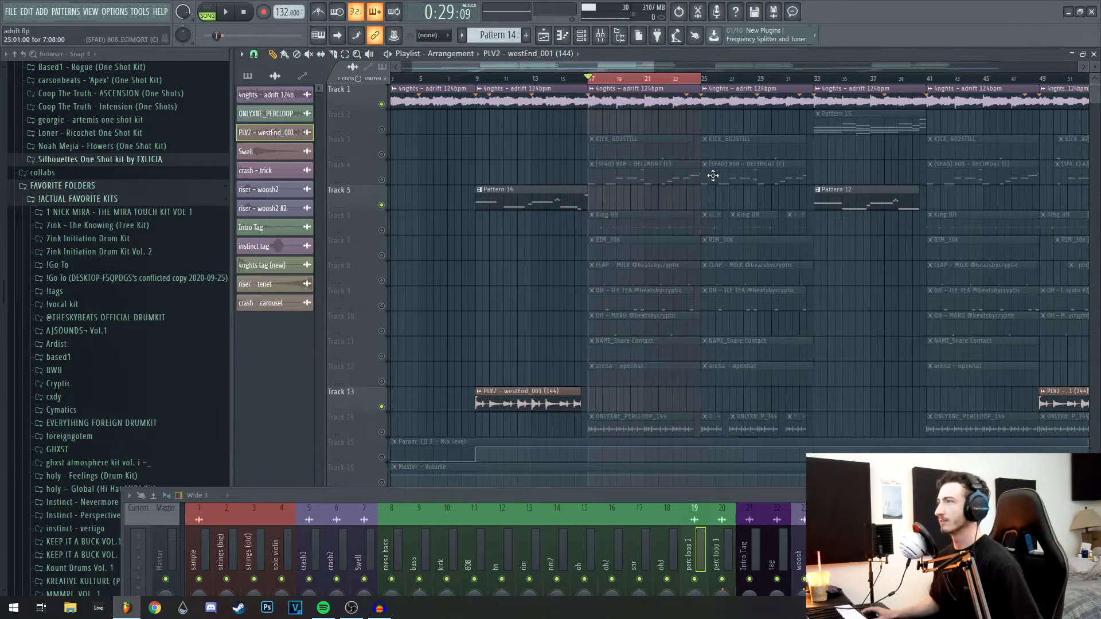
Step: Unmute Track 7 with the RIM_30K pattern and inspect the RIM_STAG sampler settings
left_click(381, 256)
left_click_drag(535, 327, 480, 330)
left_click_drag(551, 500, 614, 328)
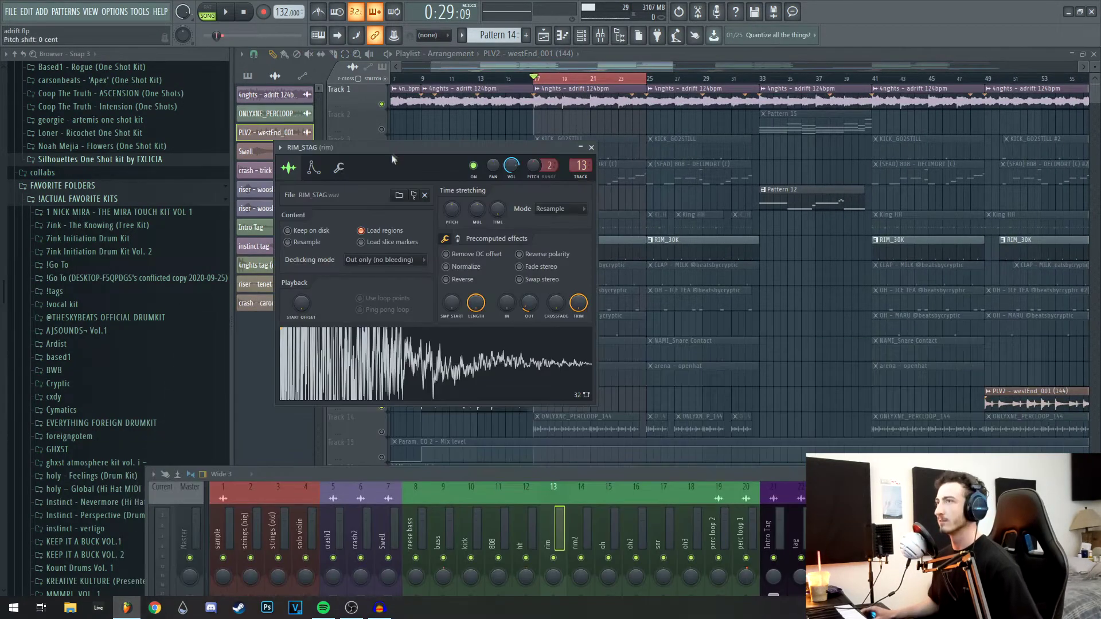
left_click_drag(391, 153, 394, 161)
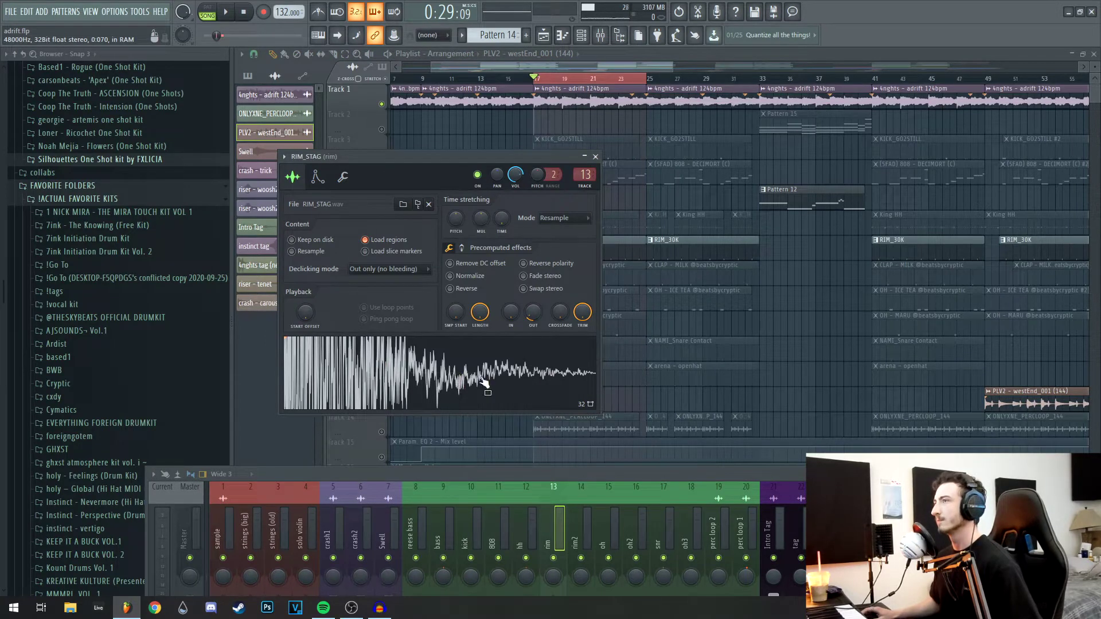
left_click(595, 157)
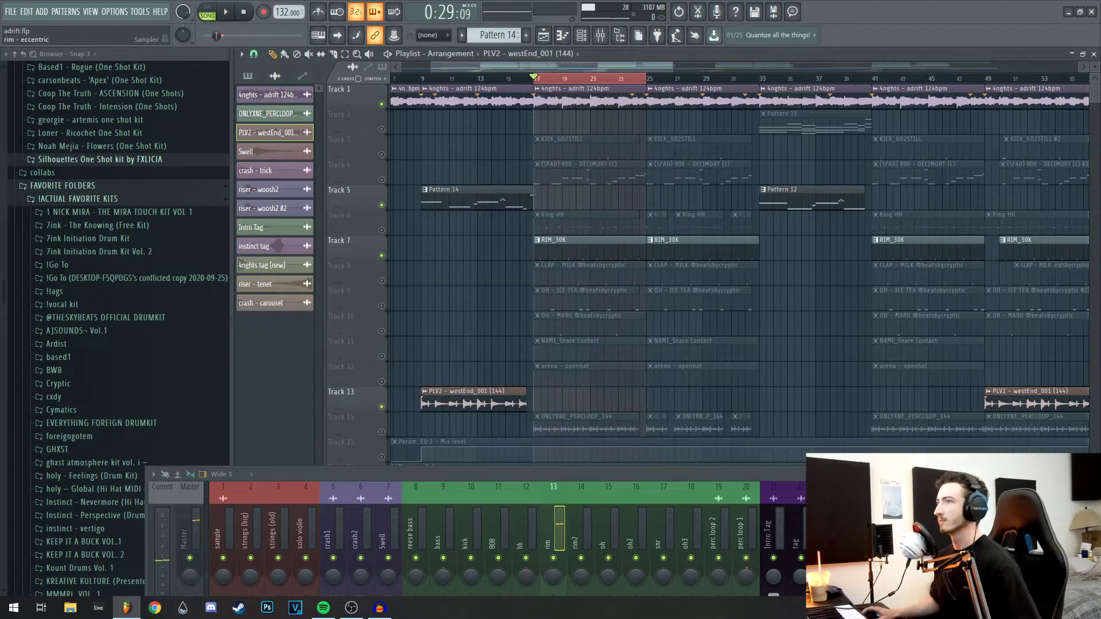
Step: Inspect the rim - eccentric sampler settings and open the Fruity parametric EQ 2 on the rim mixer track
left_click(293, 198)
left_click_drag(383, 177, 385, 157)
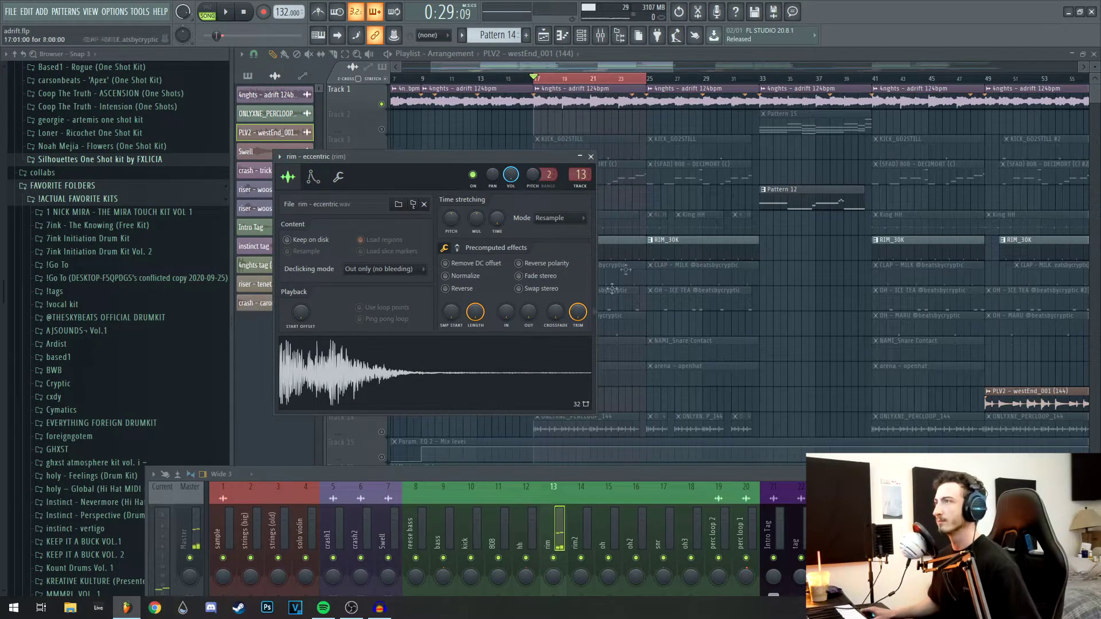
left_click(591, 157)
left_click_drag(621, 478, 580, 300)
left_click(915, 328)
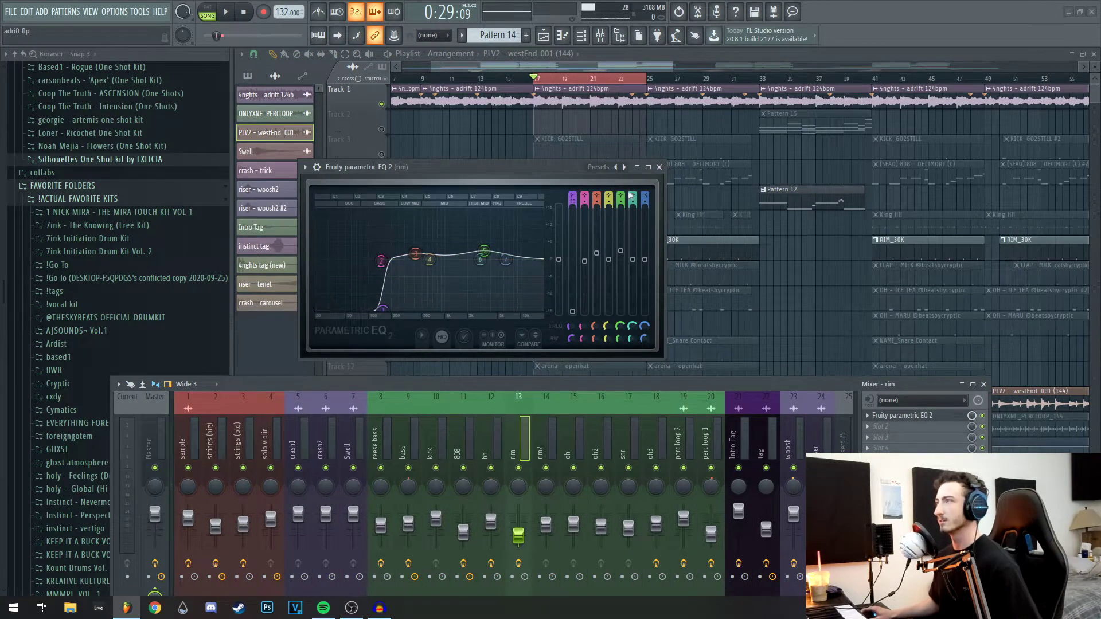
Step: Close the rim track's parametric EQ and the mixer, and briefly play the loop from bar 17 with the RIM_30K pattern
left_click(659, 168)
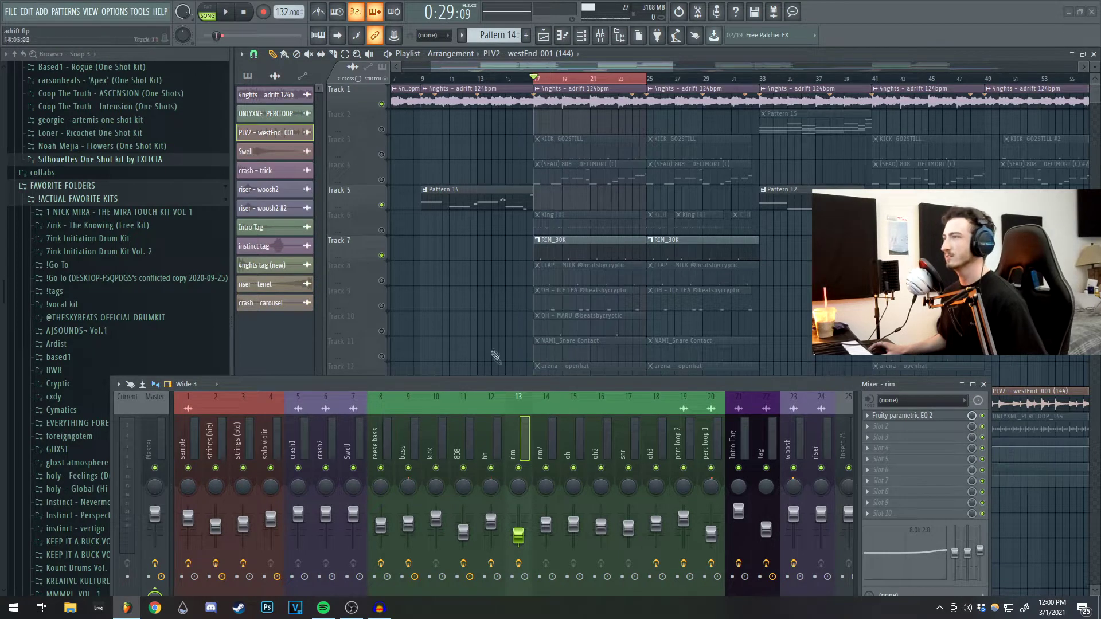
key("space")
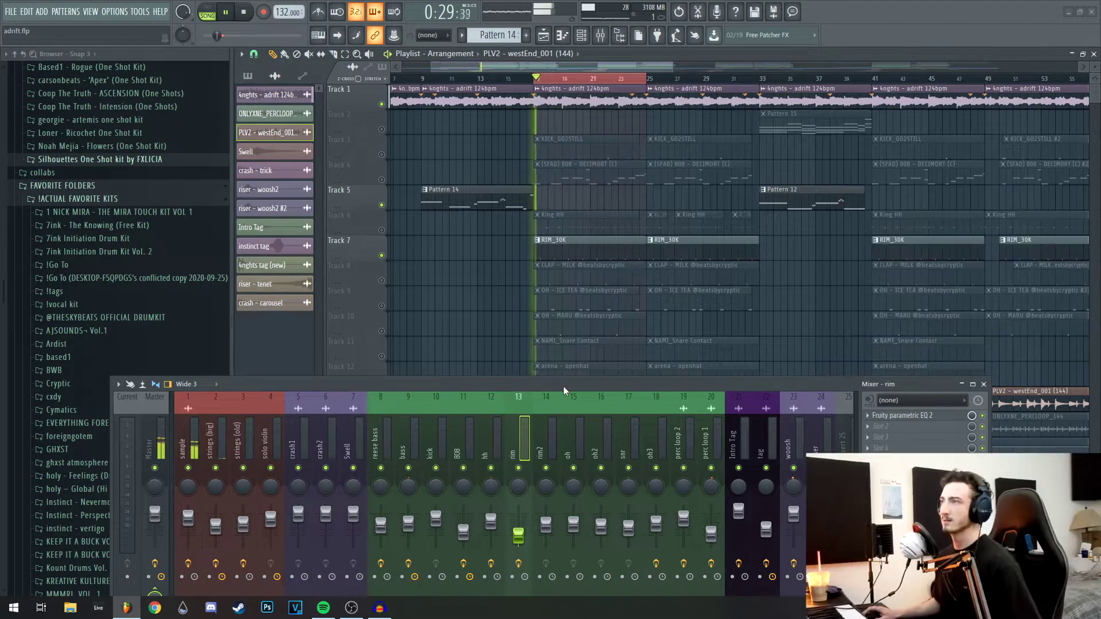
left_click(985, 385)
key("space")
scroll(516, 316, "up", 3)
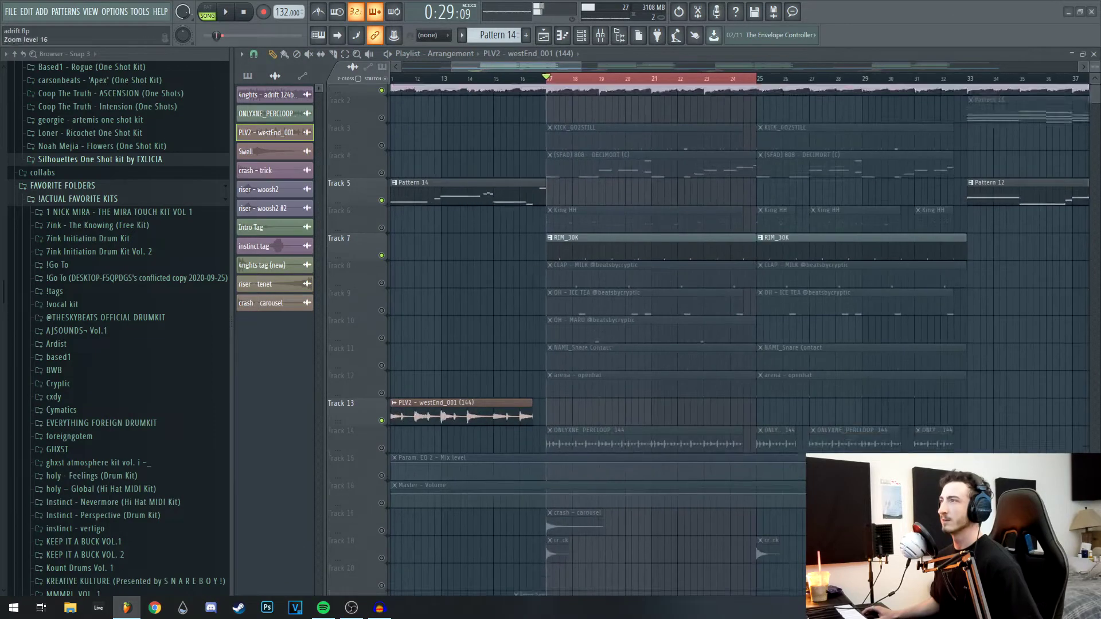
Step: Play the loop with the KICK_GO2STILL pattern on Track 3 unmuted and inspect the reaktor - kick sampler settings
scroll(522, 330, "up", 2)
key("space")
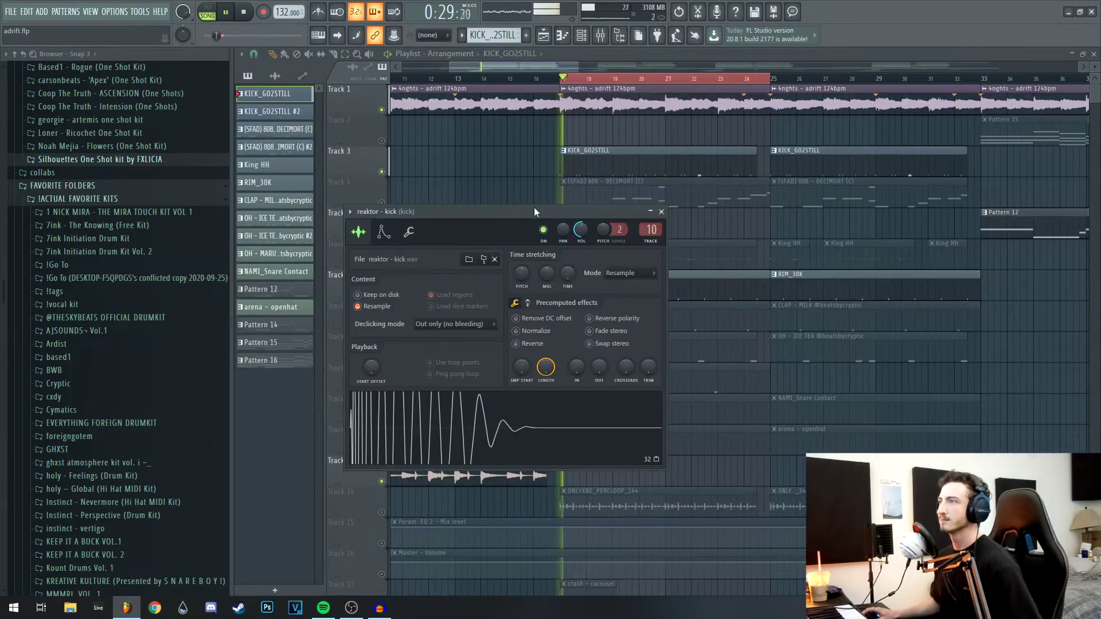
left_click_drag(534, 208, 434, 206)
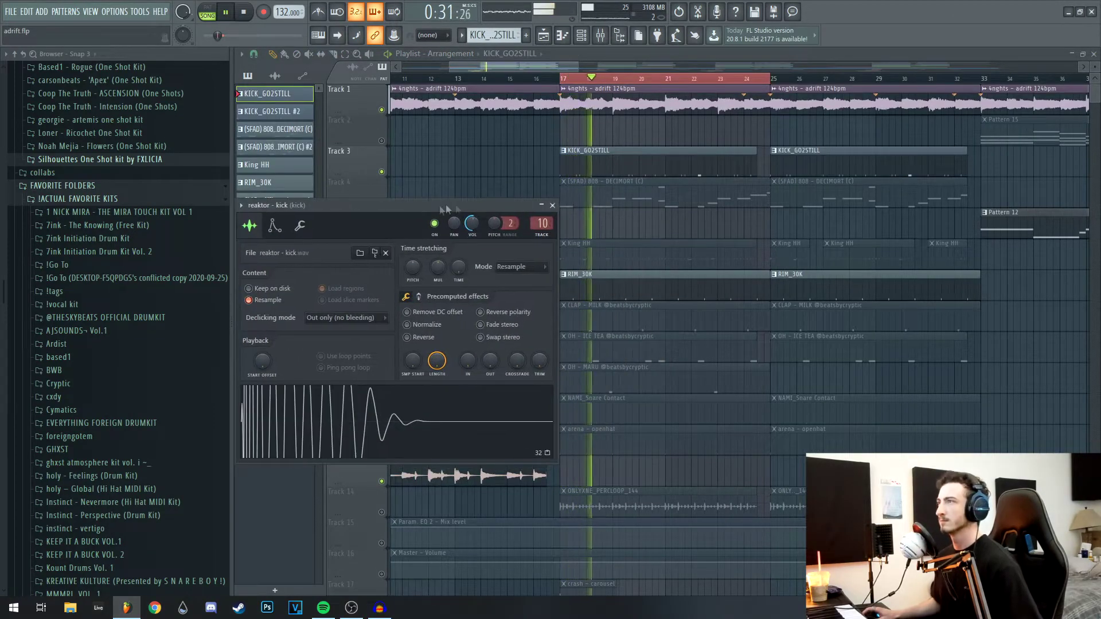
left_click(552, 206)
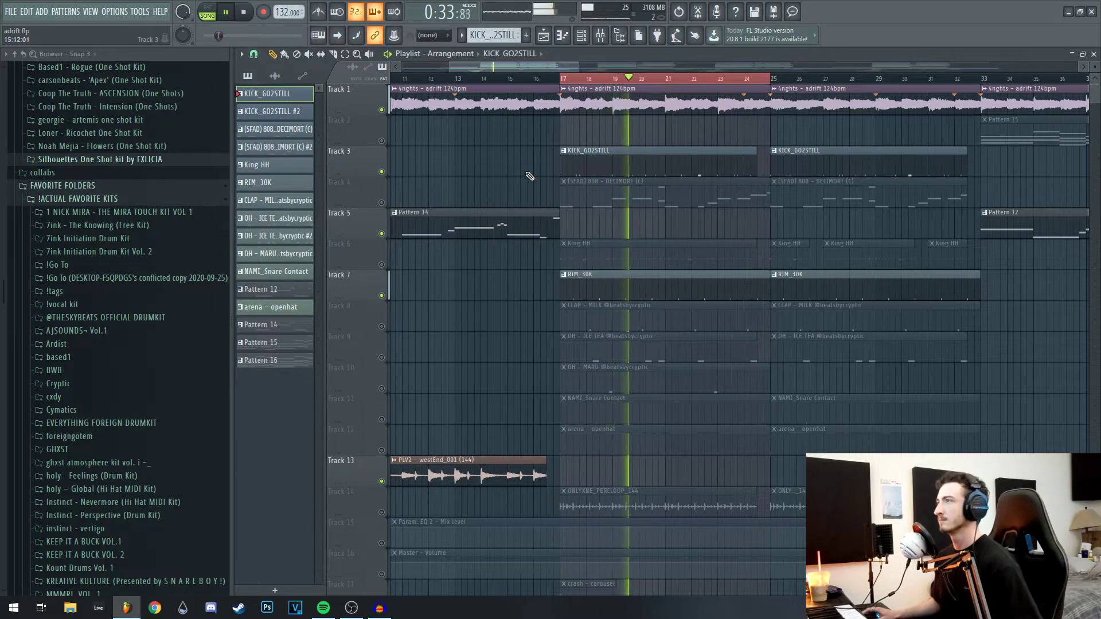
key("space")
Step: Review the King HH hi-hat notes and velocities, and play the loop with Track 6 unmuted
double_click(621, 265)
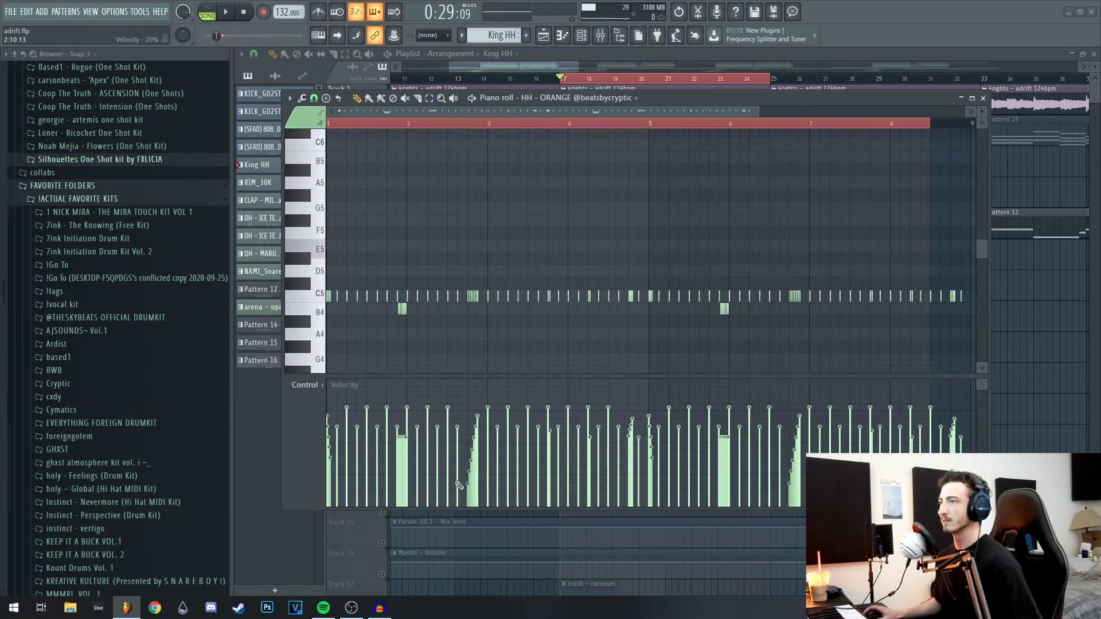
key("F7")
key("space")
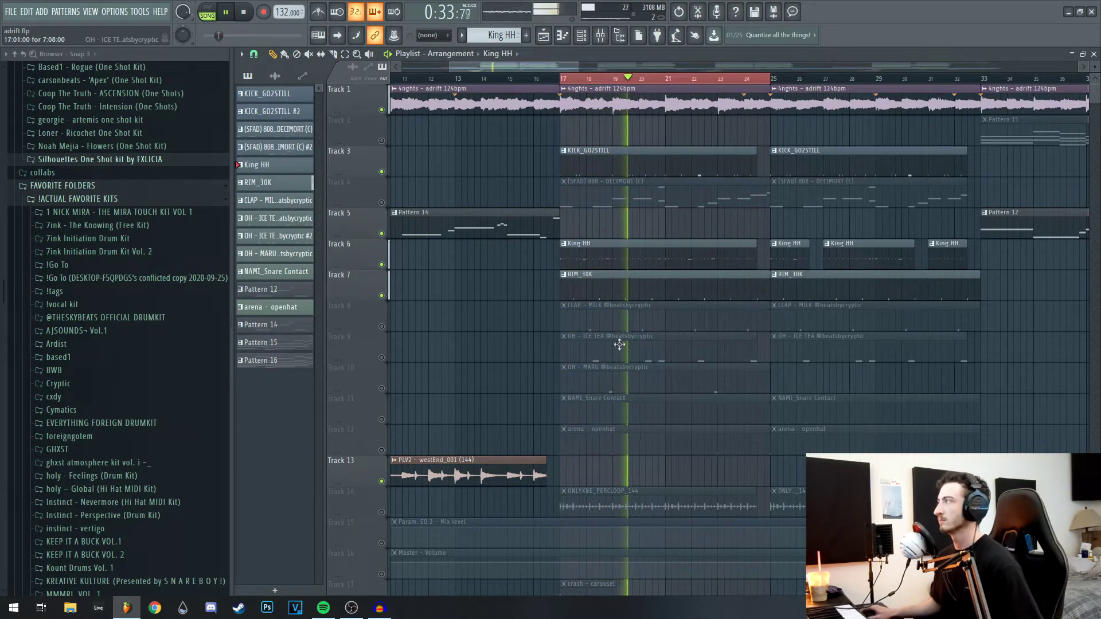
key("space")
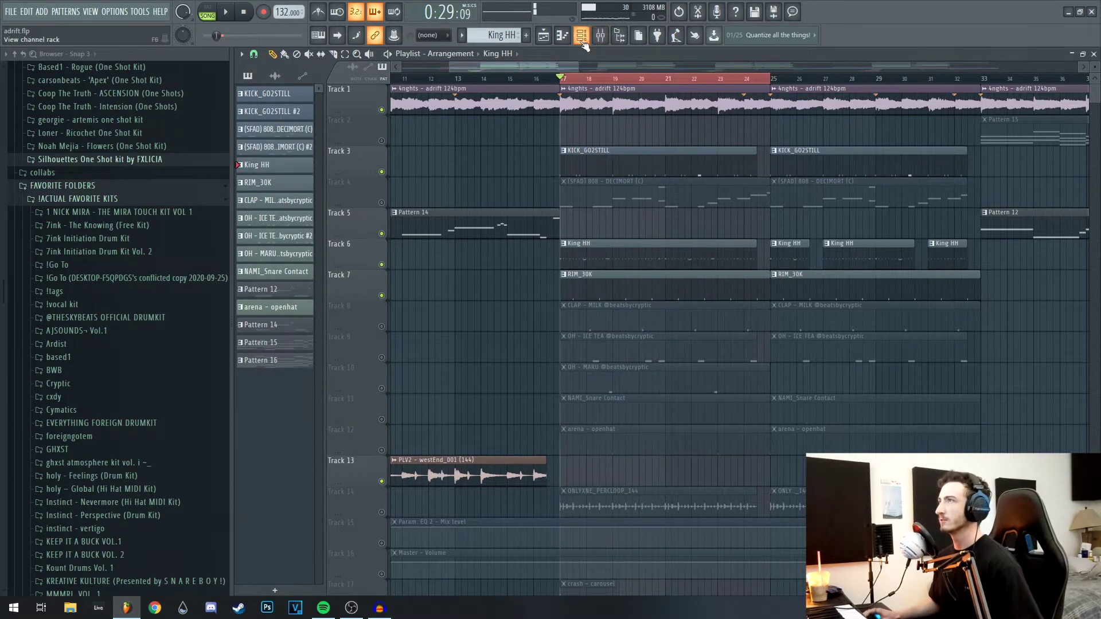
Step: Inspect the Fruity Stereo Shaper and its mix level on the hh mixer track and close the mixer
left_click(600, 35)
left_click_drag(576, 387, 593, 288)
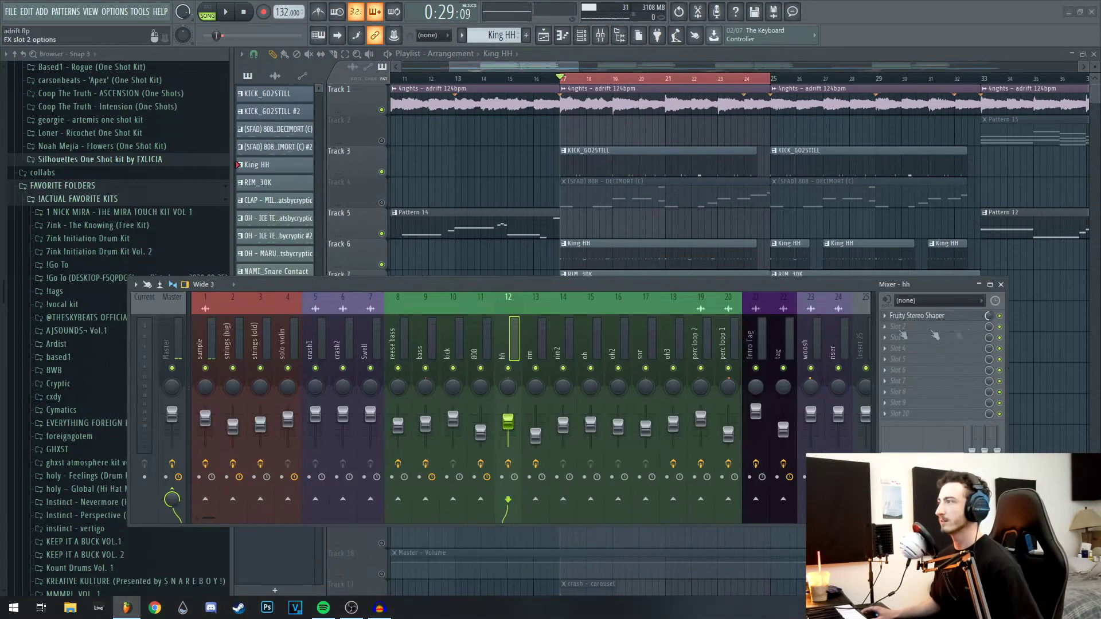
left_click(973, 317)
left_click_drag(701, 287, 671, 366)
right_click(401, 138)
left_click(422, 138)
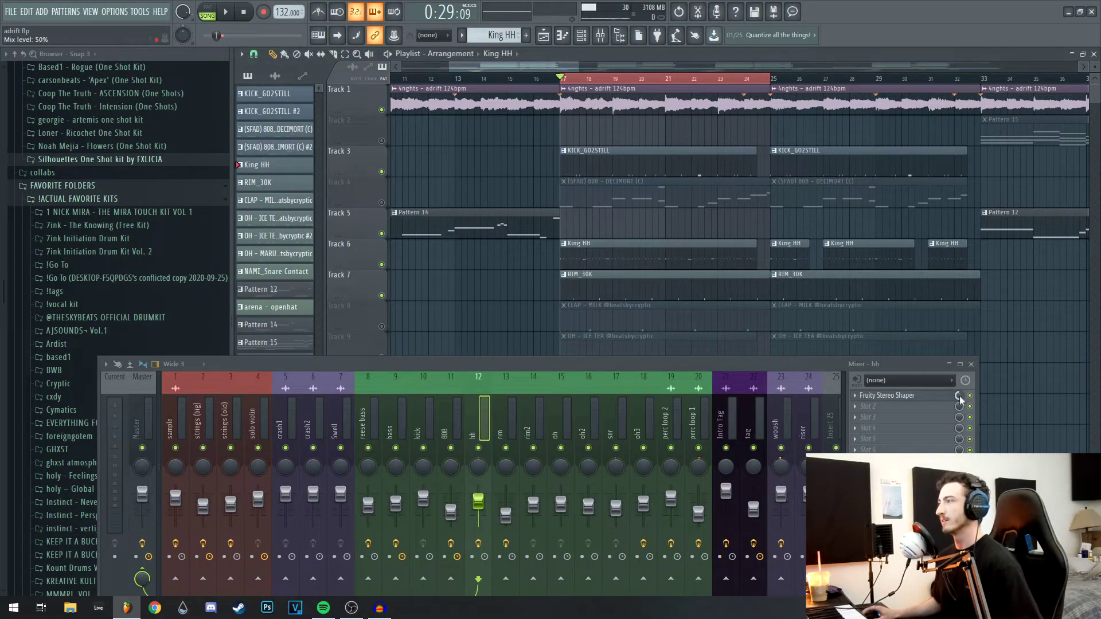
left_click(972, 364)
Step: Unmute the CLAP - MILK pattern on Track 8 and NAMI_Snare Contact on Track 11, and audition them in the loop
scroll(459, 349, "down", 3)
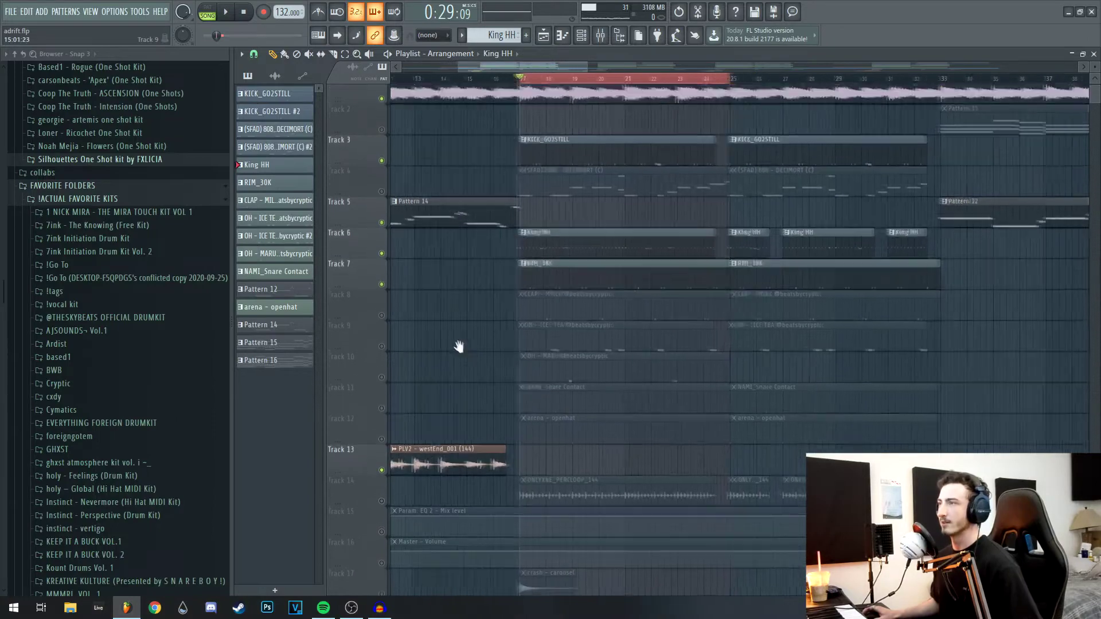
left_click(382, 255)
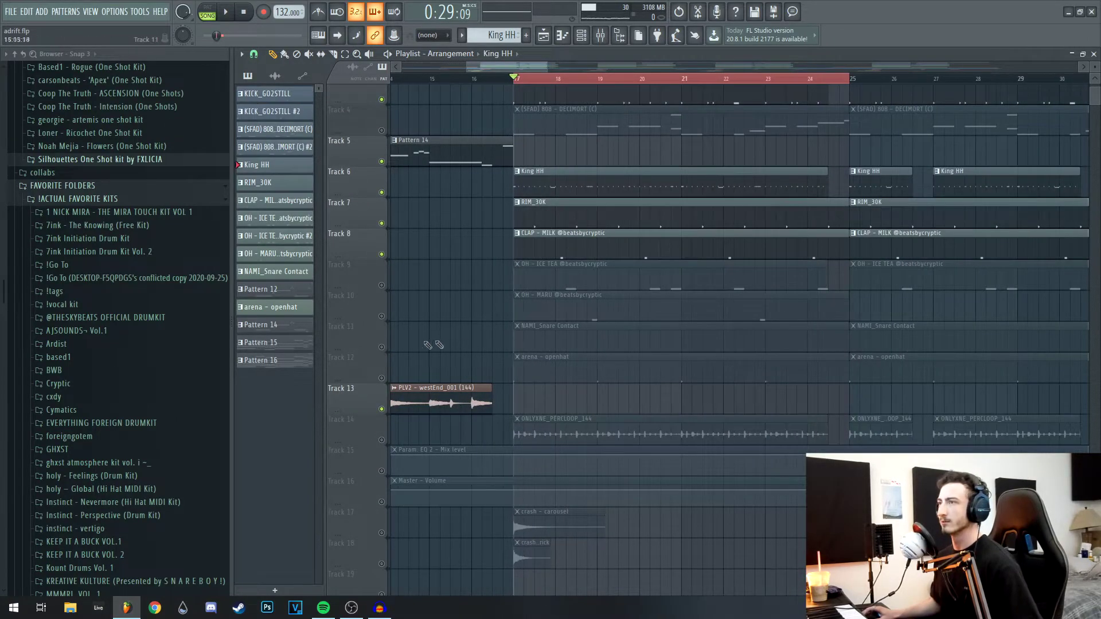
left_click(382, 347)
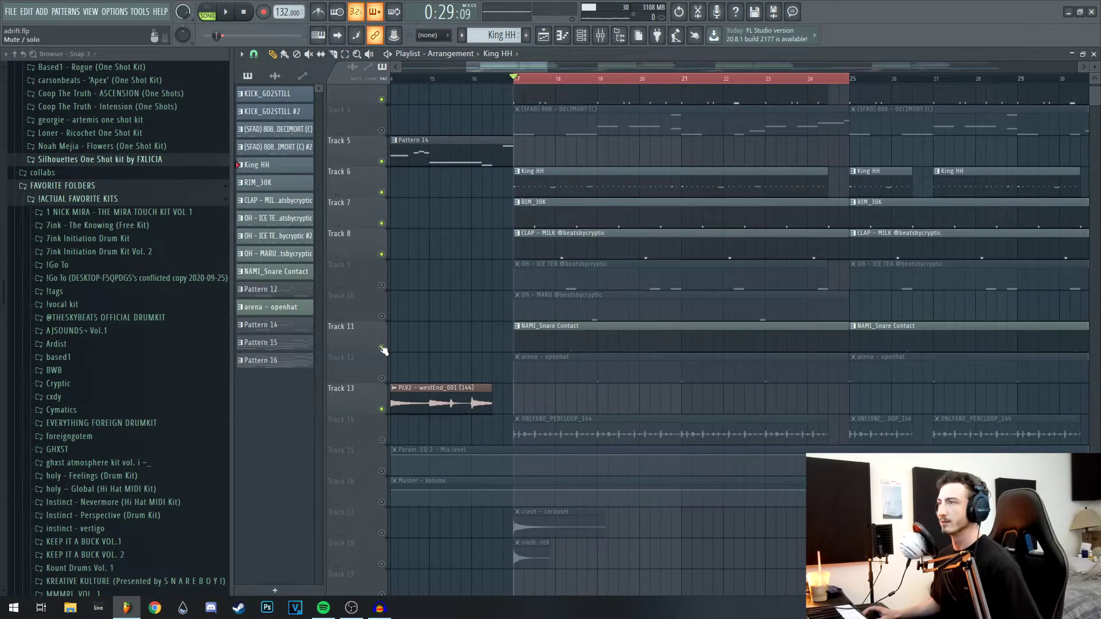
scroll(385, 388, "up", 2)
key("space")
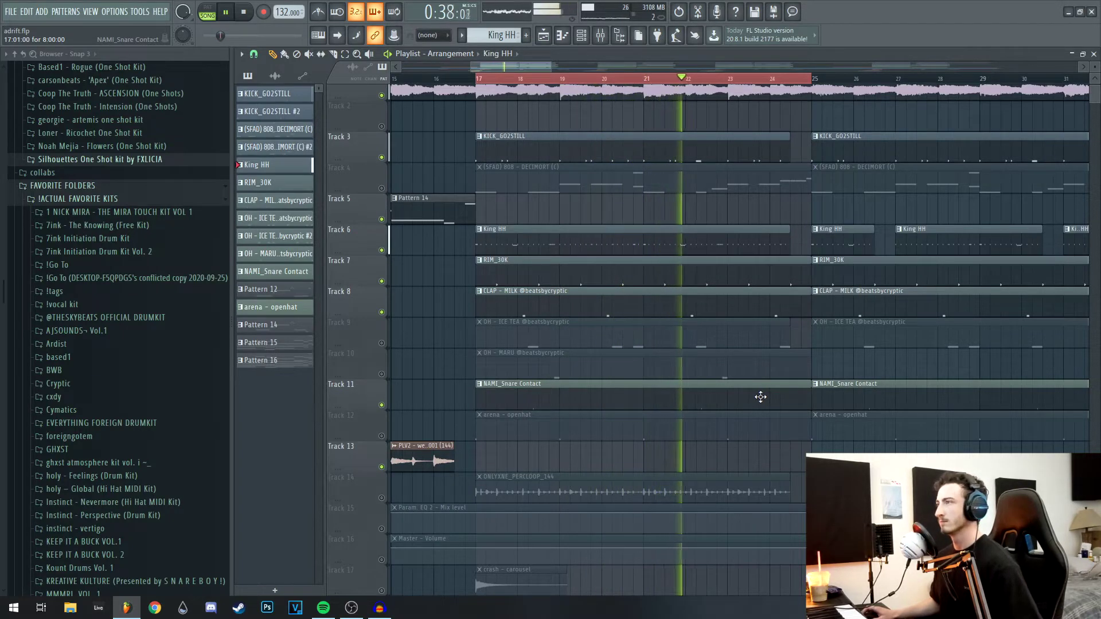
key("space")
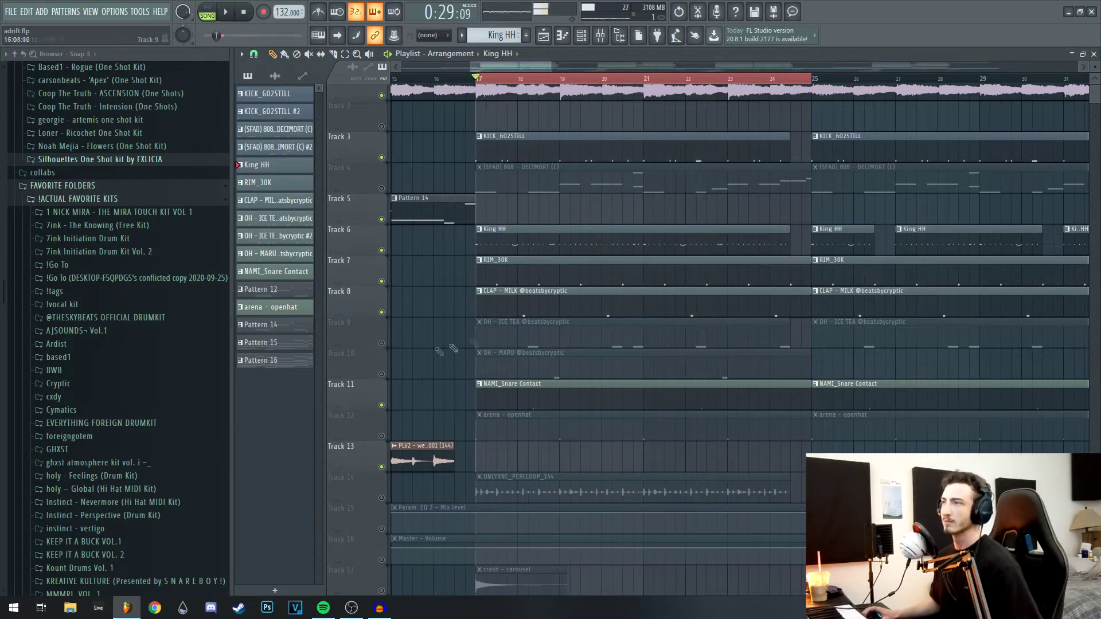
Step: Unmute Tracks 9, 10 and 12 with the OH - ICE TEA, OH - MARU and arena - openhat patterns
left_click(382, 343)
left_click(381, 437)
left_click(382, 374)
Step: Review the arena - openhat notes in the piano roll and play the loop with the open hats included
double_click(522, 424)
scroll(746, 332, "left", 2)
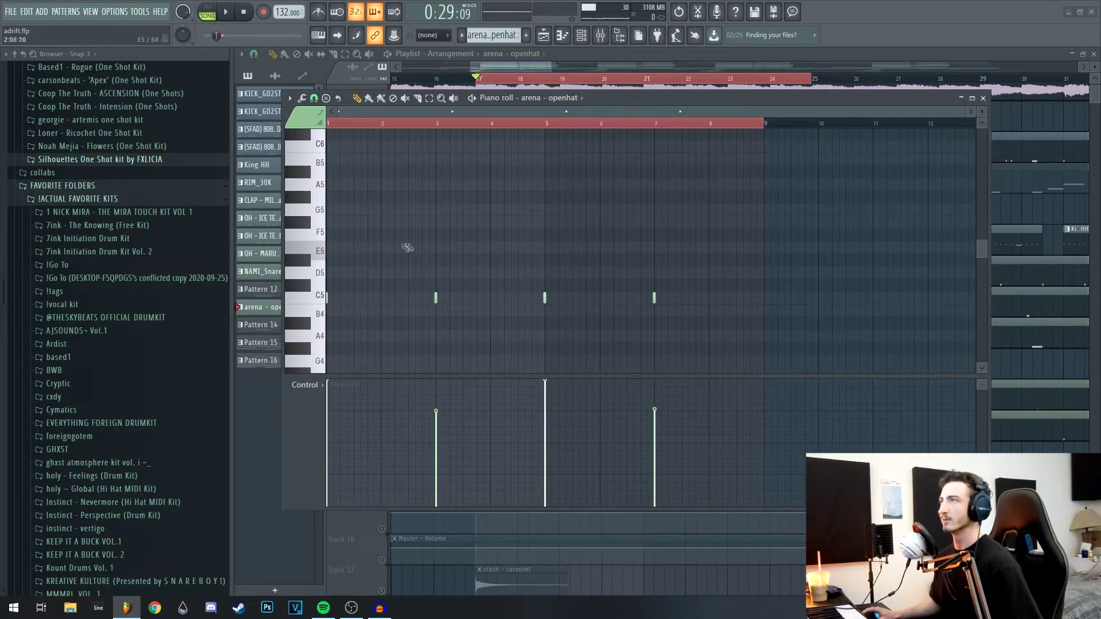
left_click(983, 98)
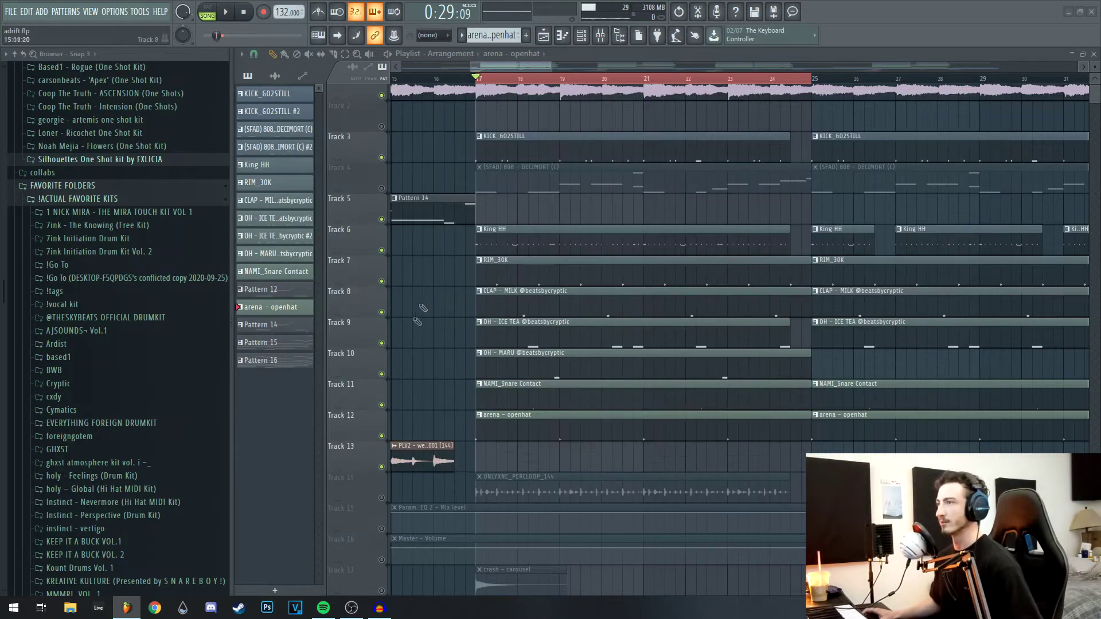
key("space")
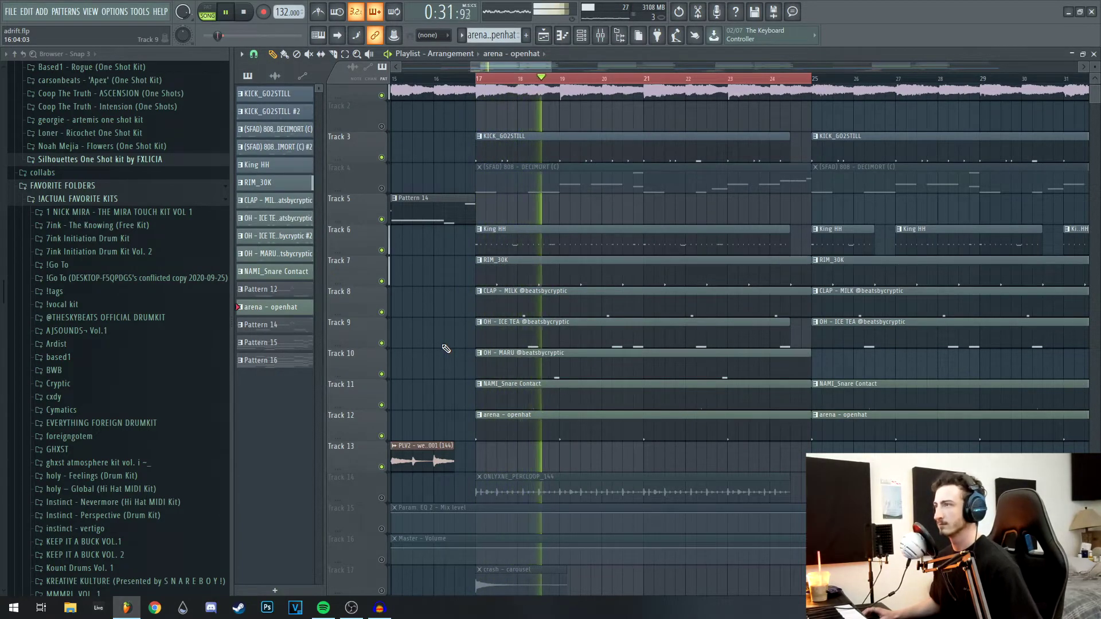
key("space")
Step: Unmute Track 14 and inspect the ONLYXNE_PERCLOOP_144 sampler settings
scroll(449, 347, "down", 1)
left_click(382, 469)
double_click(536, 466)
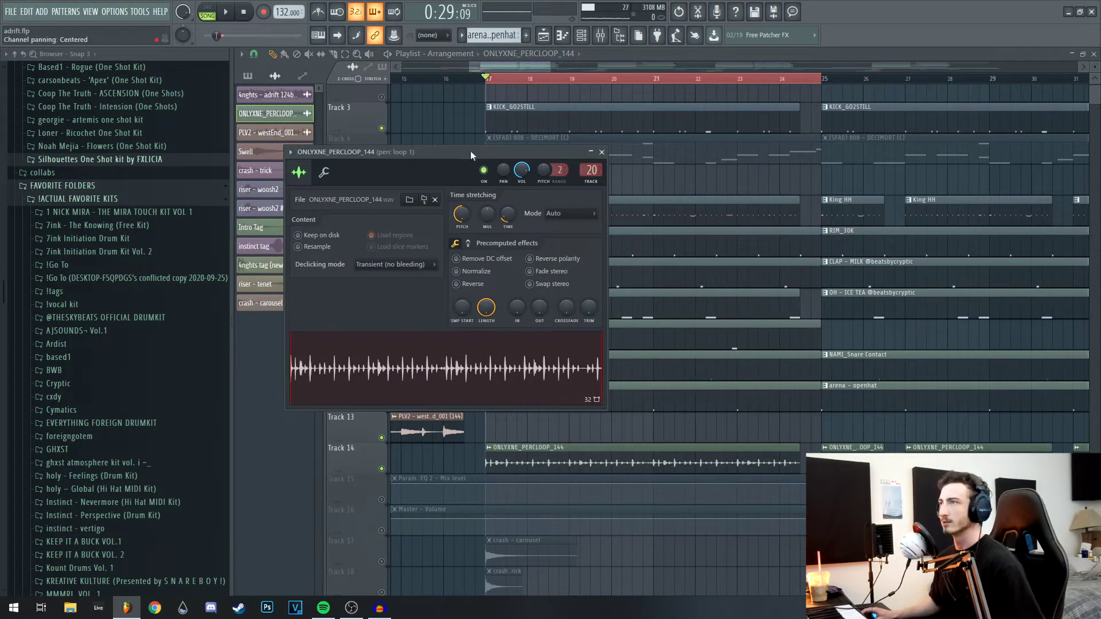
left_click(602, 152)
Step: Inspect the Fruity parametric EQ 2 and Fruity Stereo Shaper on the perc loop 1 mixer track and move the mixer out of view
key("F9")
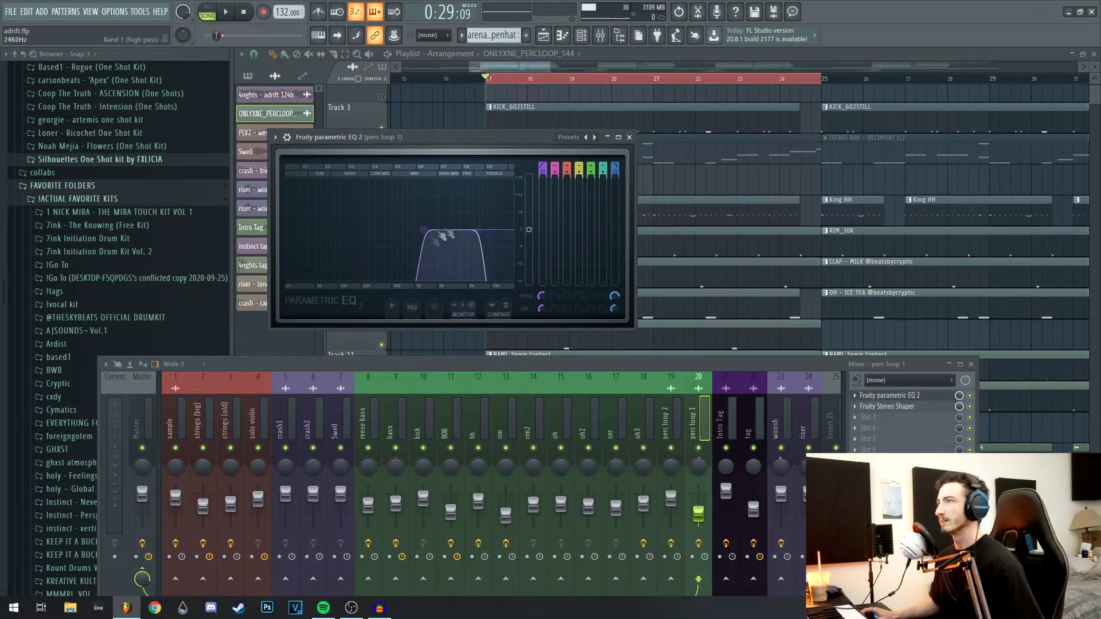
left_click(629, 137)
left_click(912, 406)
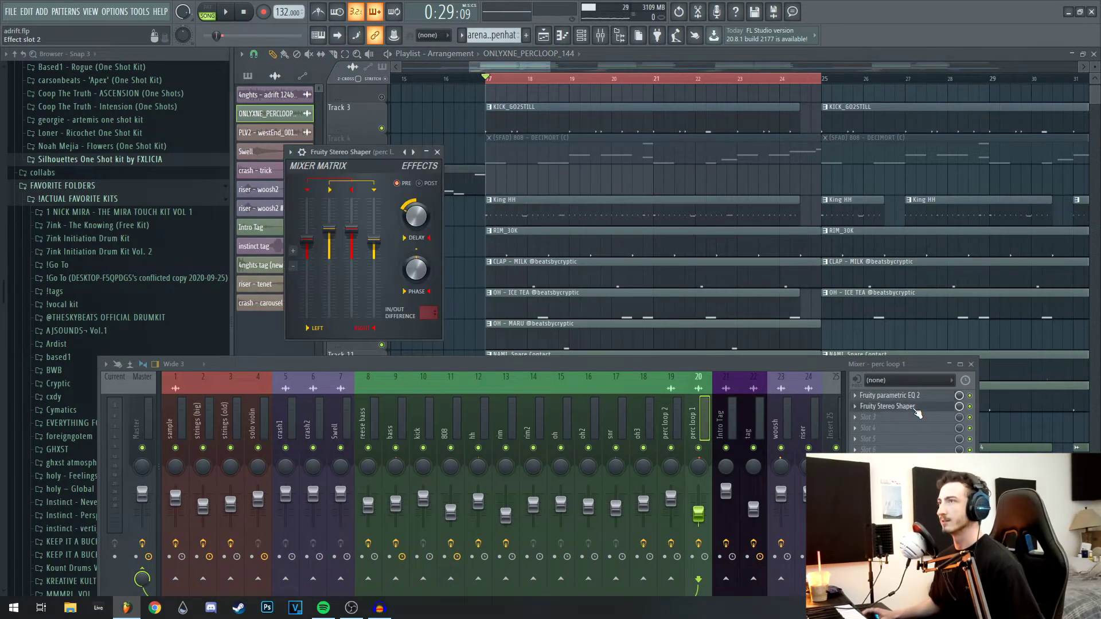
left_click(438, 152)
left_click_drag(480, 363, 477, 595)
Step: Play the loop with Track 14 soloed, bring back Tracks 6 to 12, Track 3 and Track 1, and stop playback
key("space")
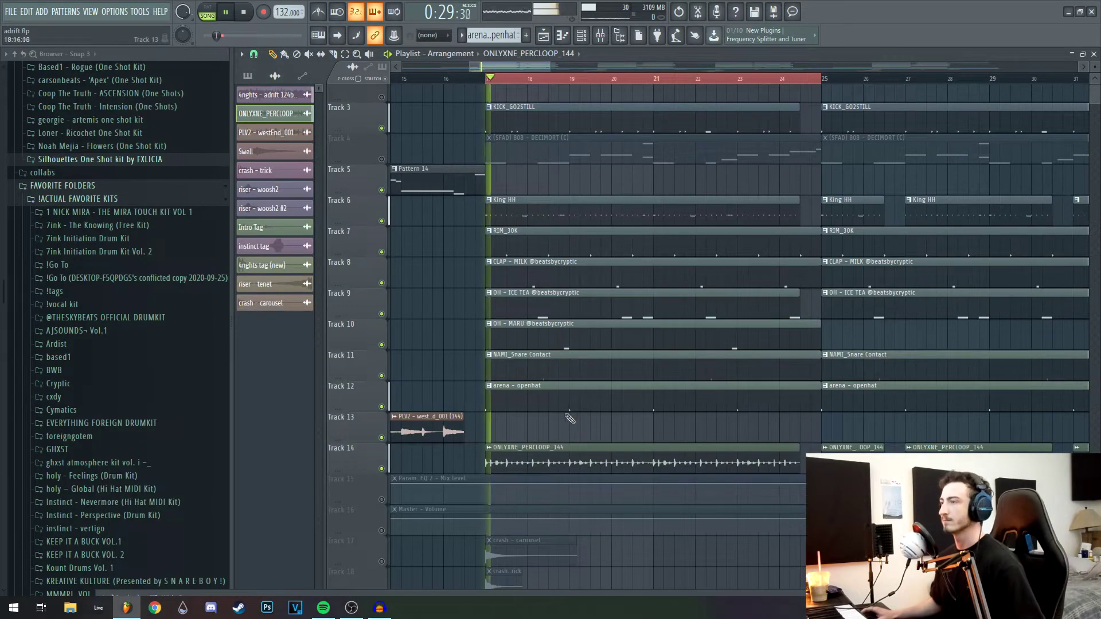
left_click_drag(438, 260, 438, 374)
right_click(381, 512)
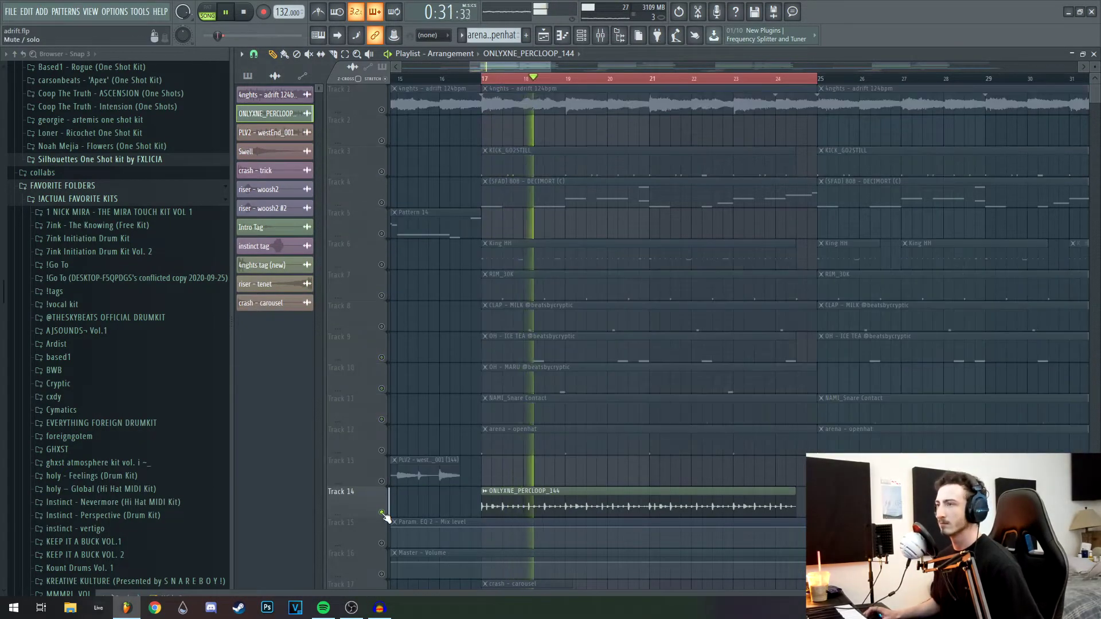
left_click_drag(384, 453, 387, 276)
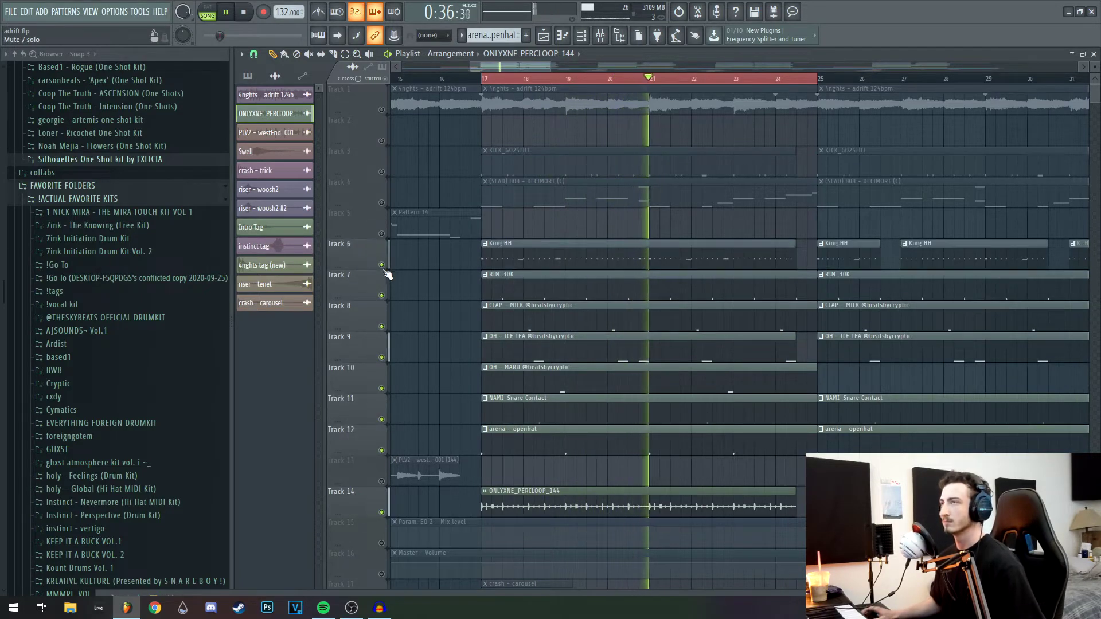
left_click(381, 172)
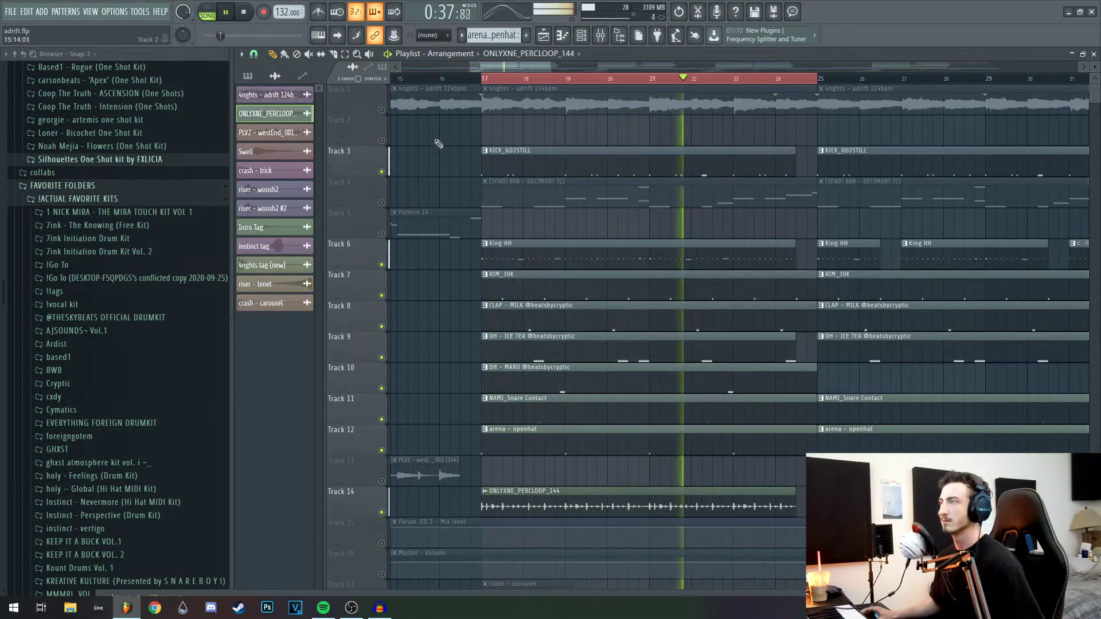
left_click(382, 109)
key("space")
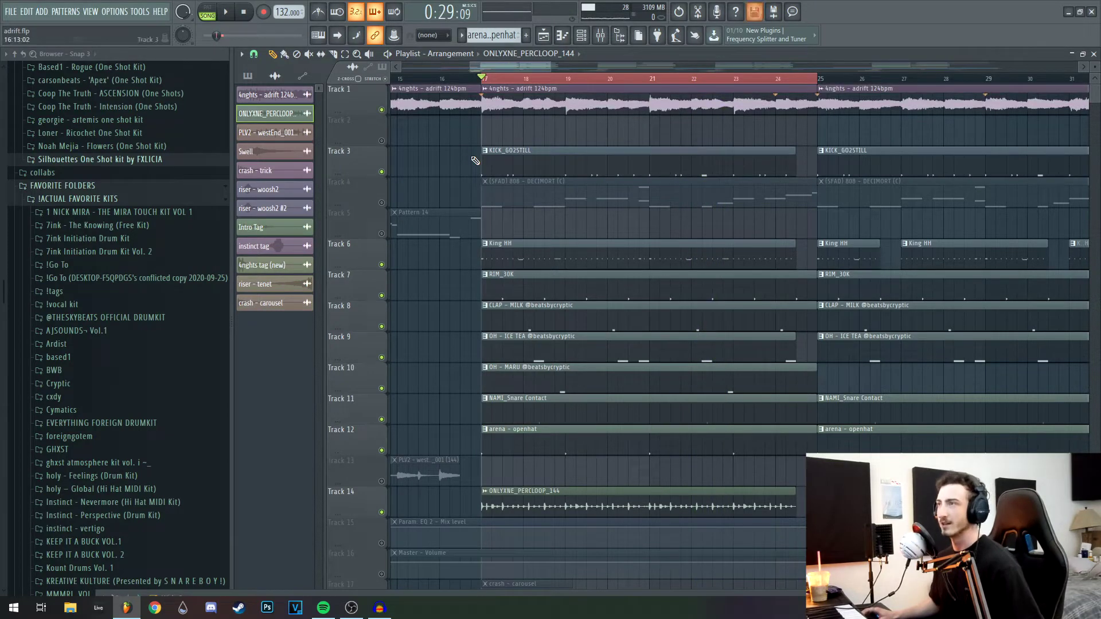
Step: Unmute Track 4 and inspect the sample waveform and settings of the (SFAD) 808 - DECIMORT (C) sampler
left_click(381, 202)
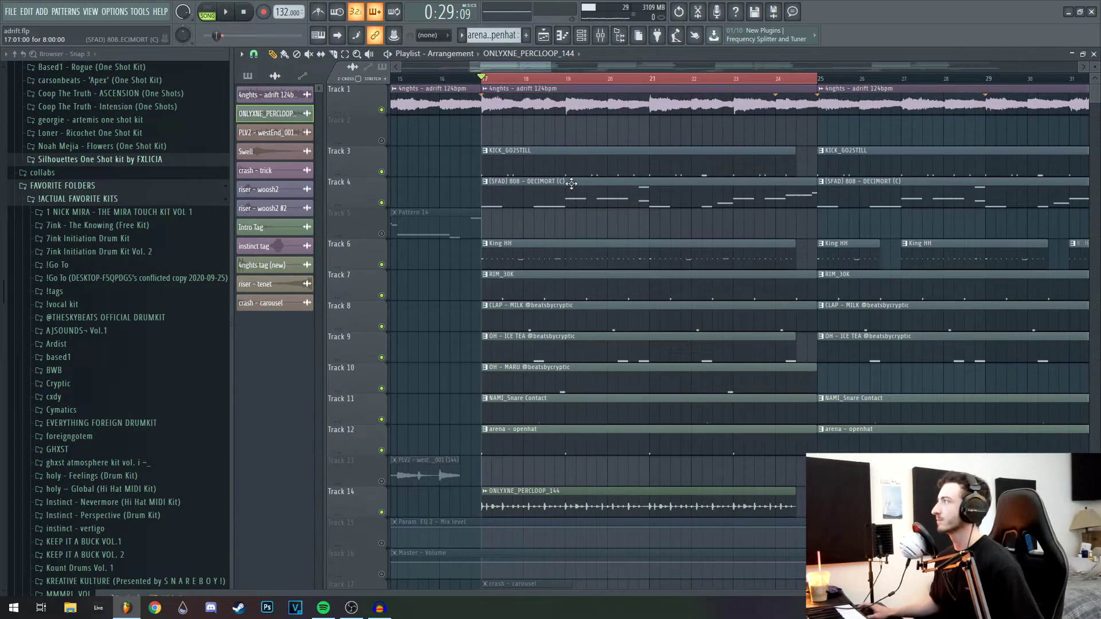
left_click(578, 370)
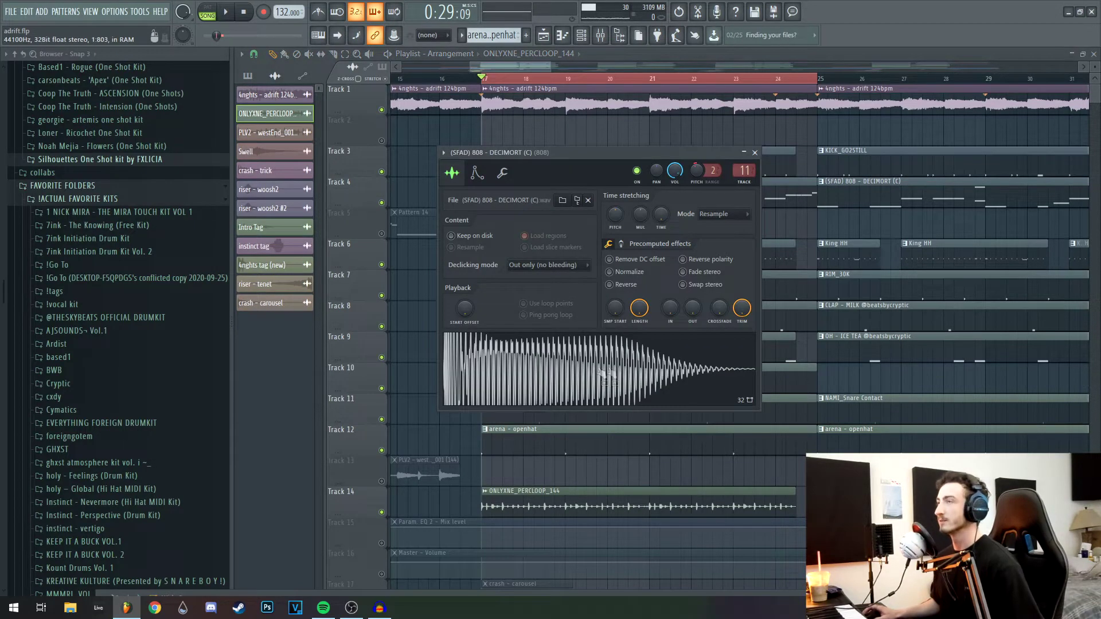
left_click_drag(565, 154, 501, 200)
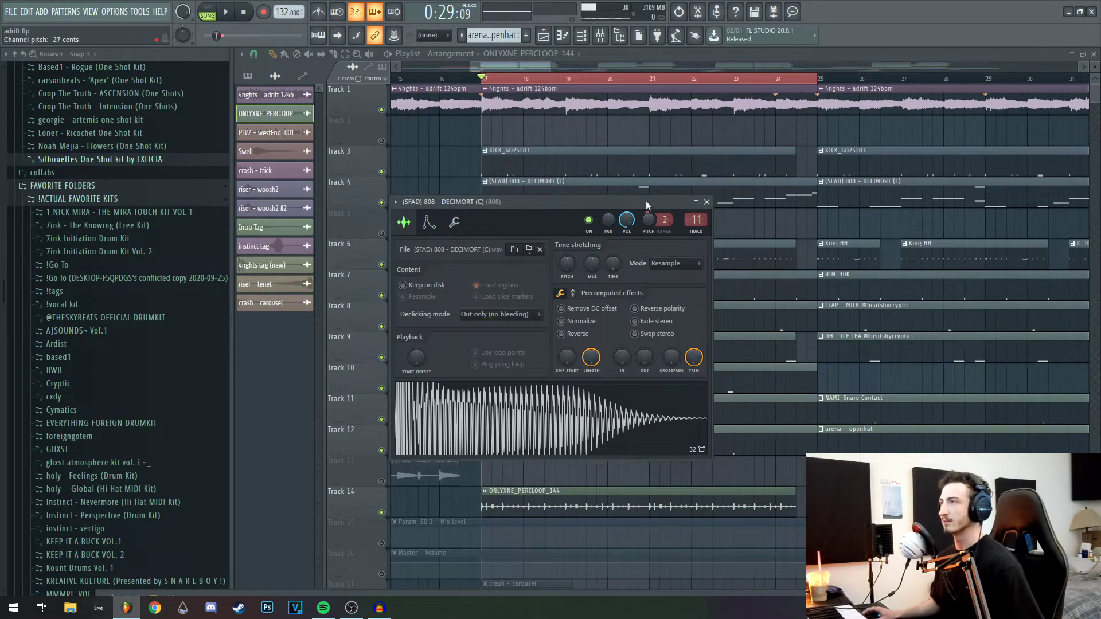
left_click_drag(646, 204, 650, 196)
Step: Examine the 808 sampler's volume envelope and the boost setting in its precomputed effects
left_click(434, 215)
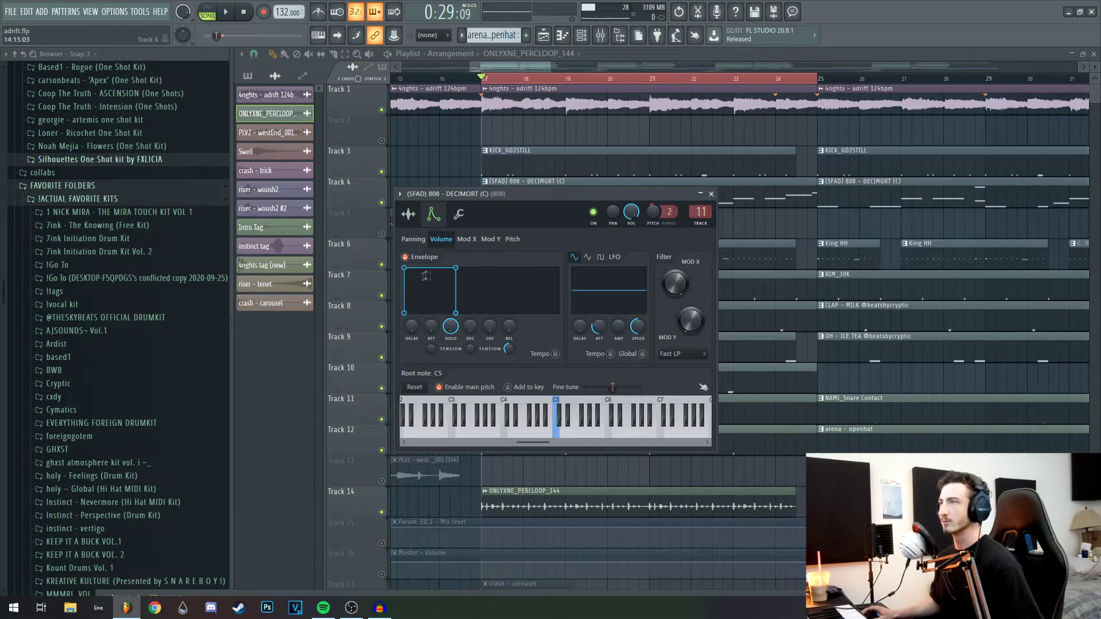
left_click(417, 218)
left_click(577, 285)
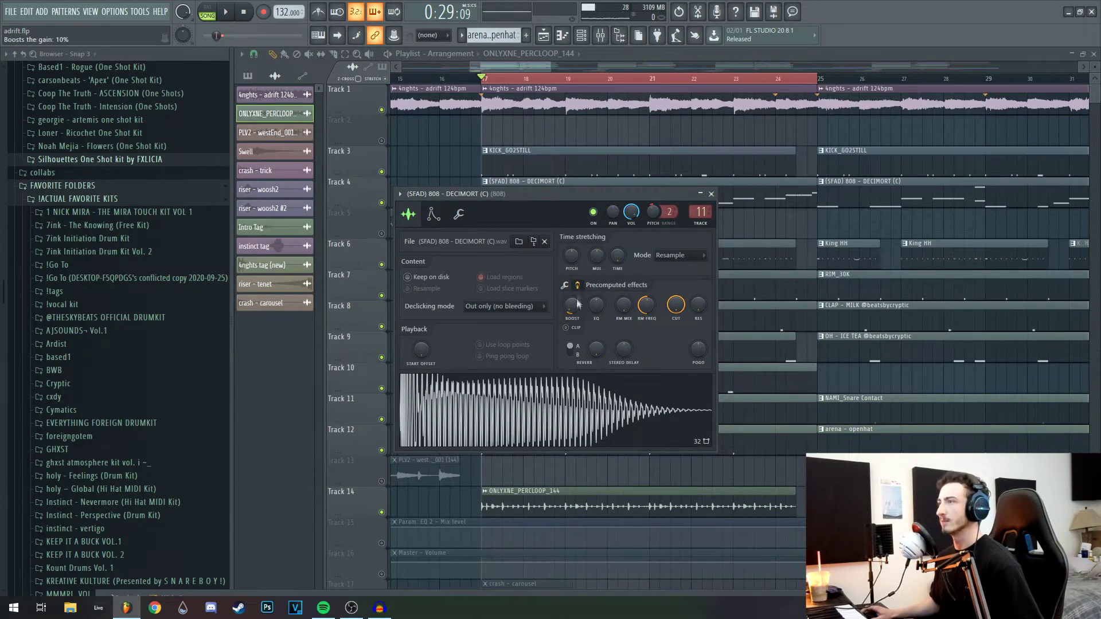
left_click_drag(574, 314, 573, 317)
Step: Open the (SFAD) 808 - DECIMORT (C) pattern in the piano roll and examine its notes and slide notes
double_click(528, 182)
left_click_drag(386, 327, 476, 293)
scroll(410, 272, "up", 1)
scroll(400, 254, "down", 1)
scroll(400, 287, "down", 2)
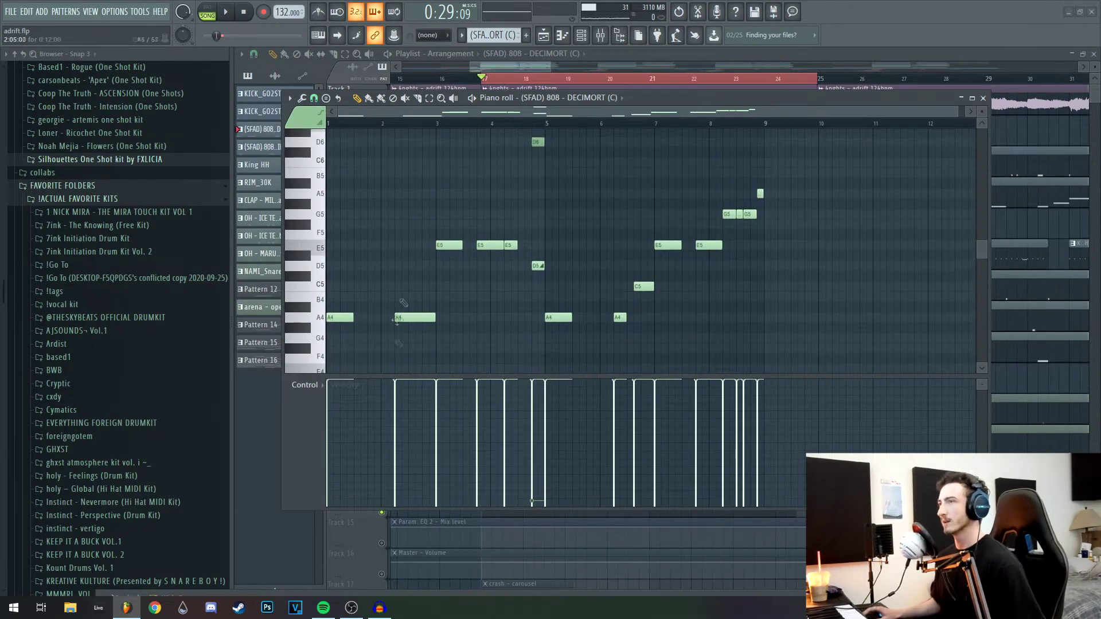
scroll(359, 316, "up", 3)
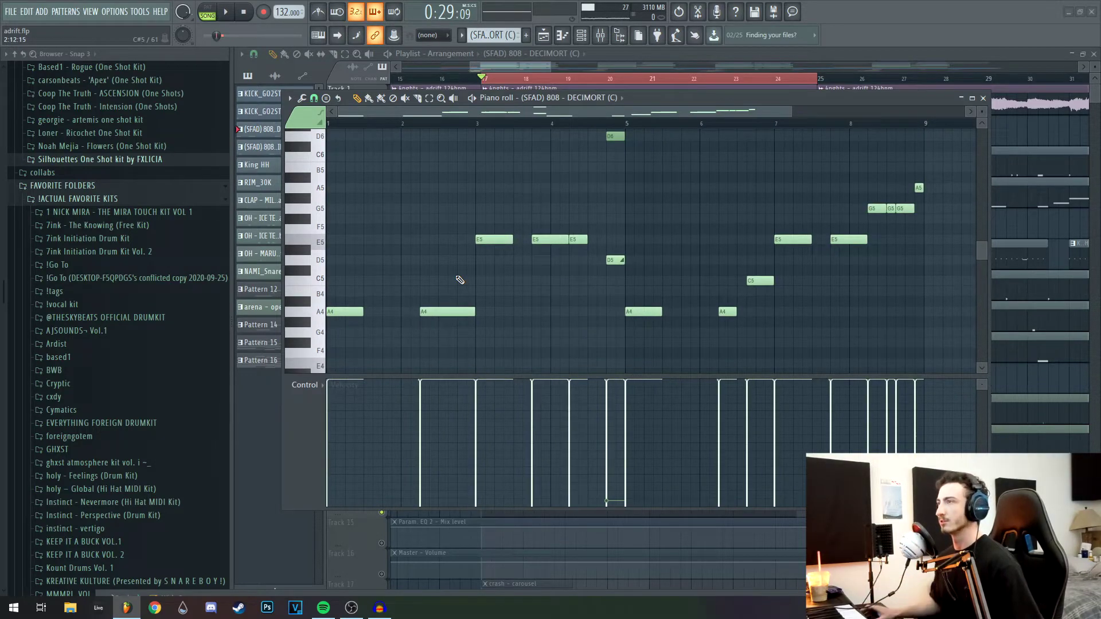
scroll(445, 281, "up", 1)
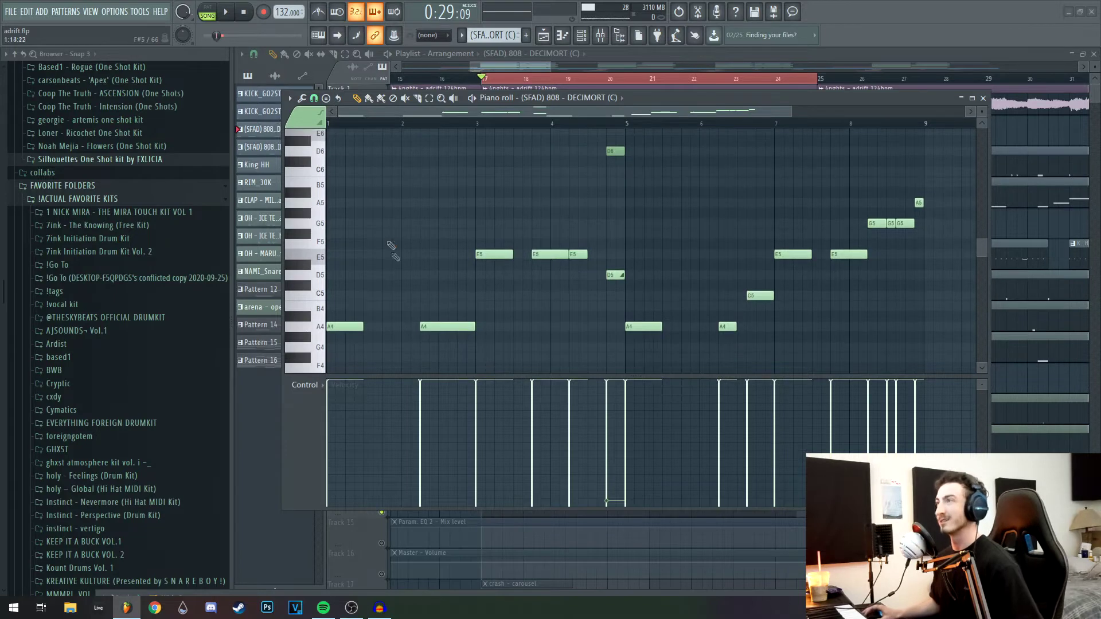
Step: Play the (SFAD) 808 - DECIMORT (C) pattern through its first four bars and stop playback
scroll(405, 235, "up", 1)
key("space")
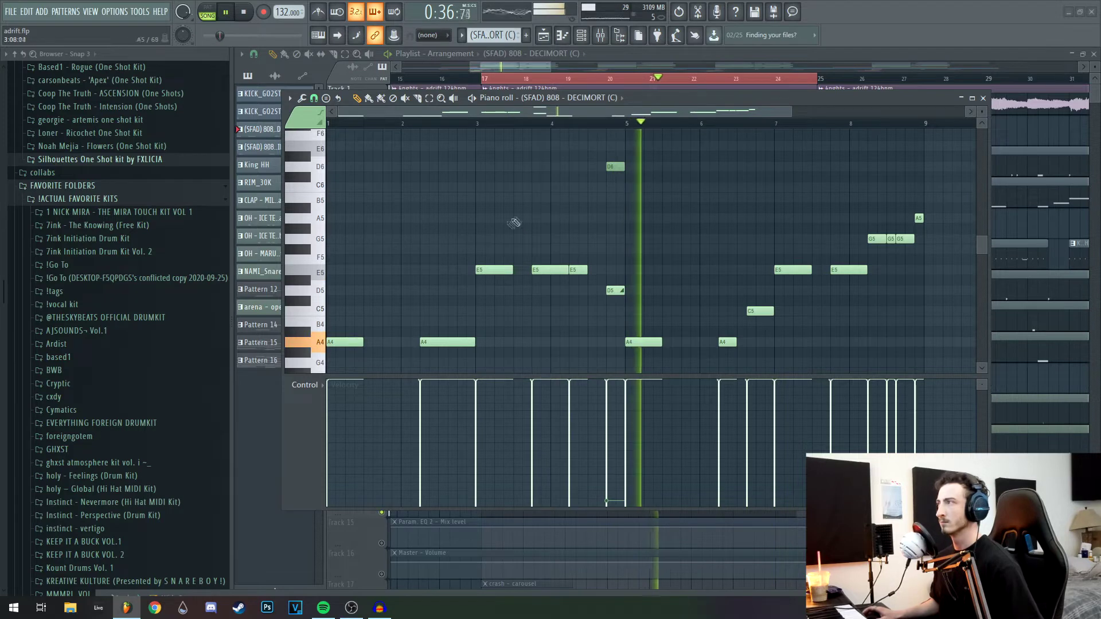
key("space")
Step: Select the D6 and D5 slide notes at the end of bar 4 and examine their placement and velocity up close
left_click_drag(613, 150, 632, 333)
scroll(631, 229, "up", 2)
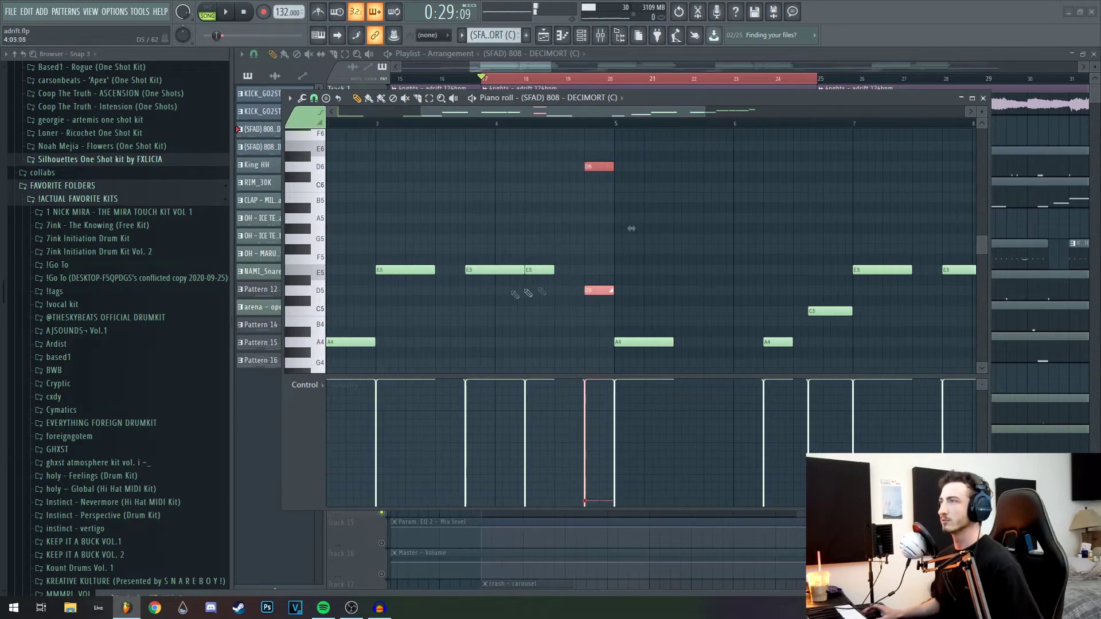
scroll(623, 170, "up", 2)
left_click(618, 175)
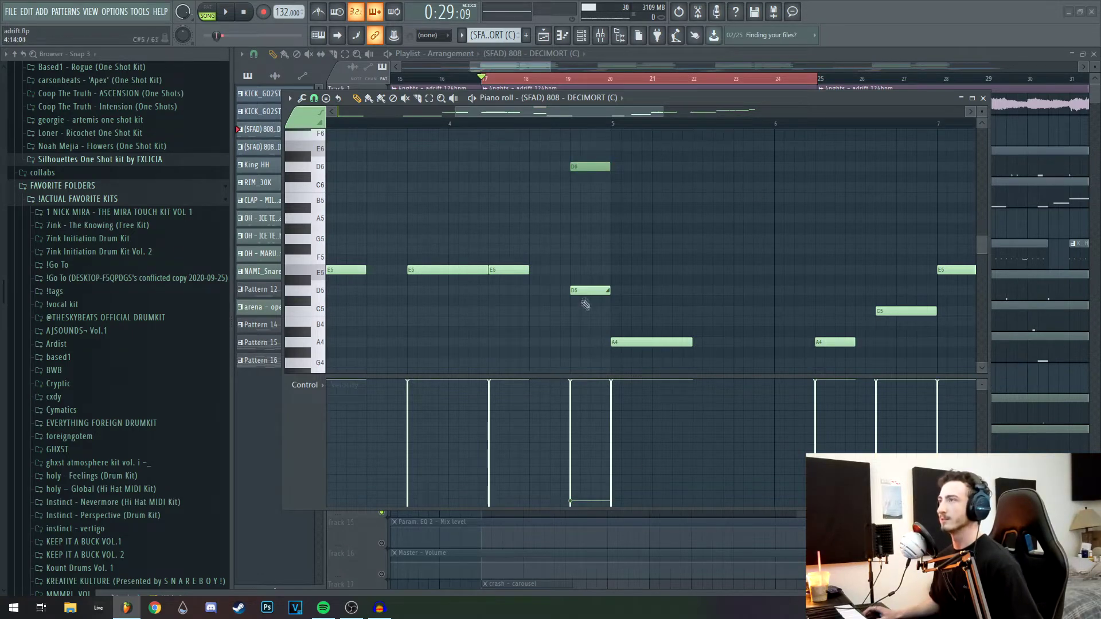
scroll(639, 287, "down", 3)
scroll(624, 300, "up", 4)
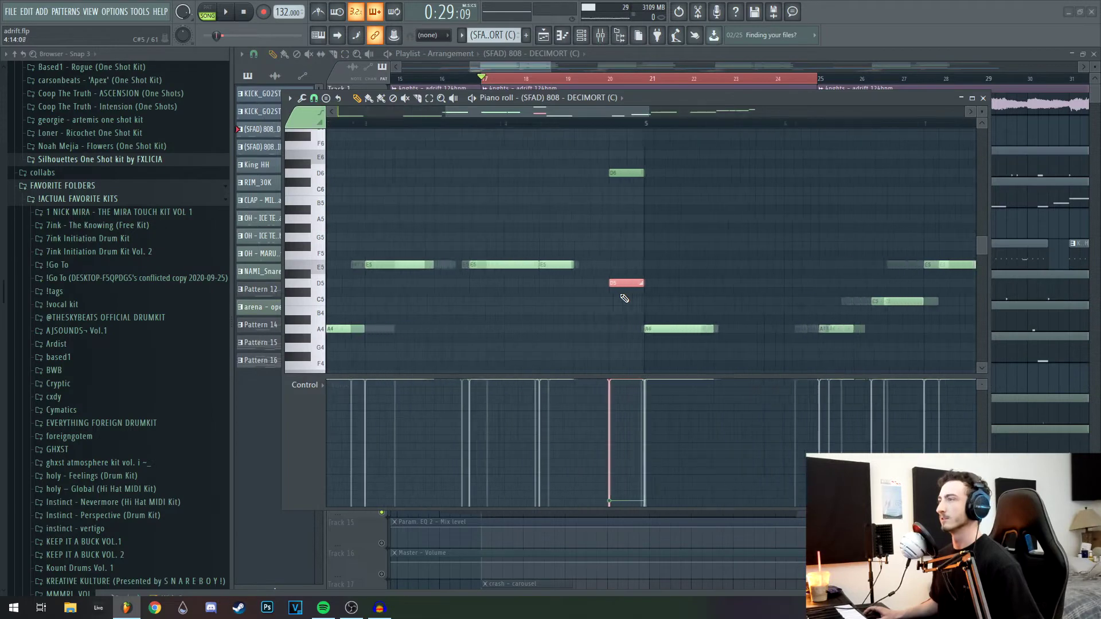
scroll(701, 254, "right", 2)
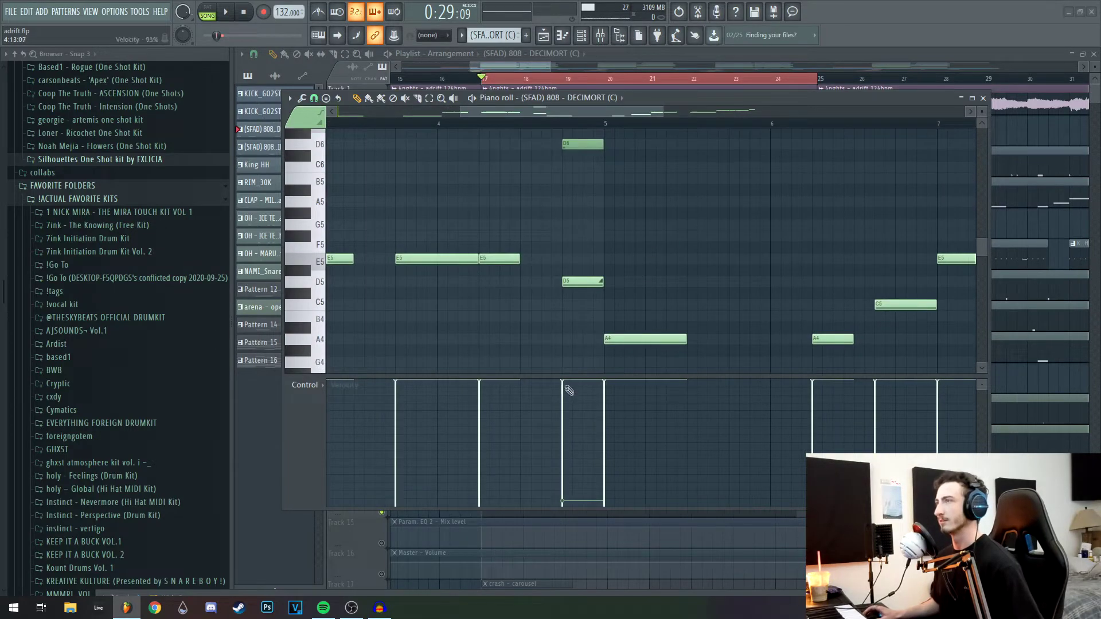
Step: Audition the rest of the 808 pattern and review its full note layout, including the rising notes in bars 7 and 8
key("space")
key("space")
scroll(589, 217, "down", 4)
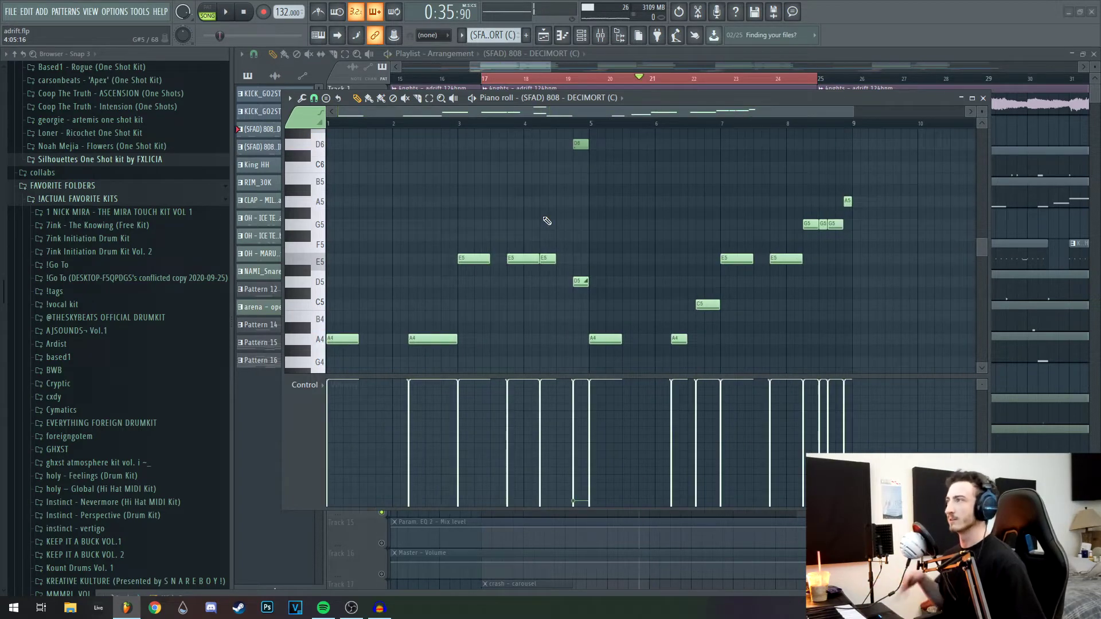
scroll(522, 213, "down", 2)
scroll(501, 203, "down", 2)
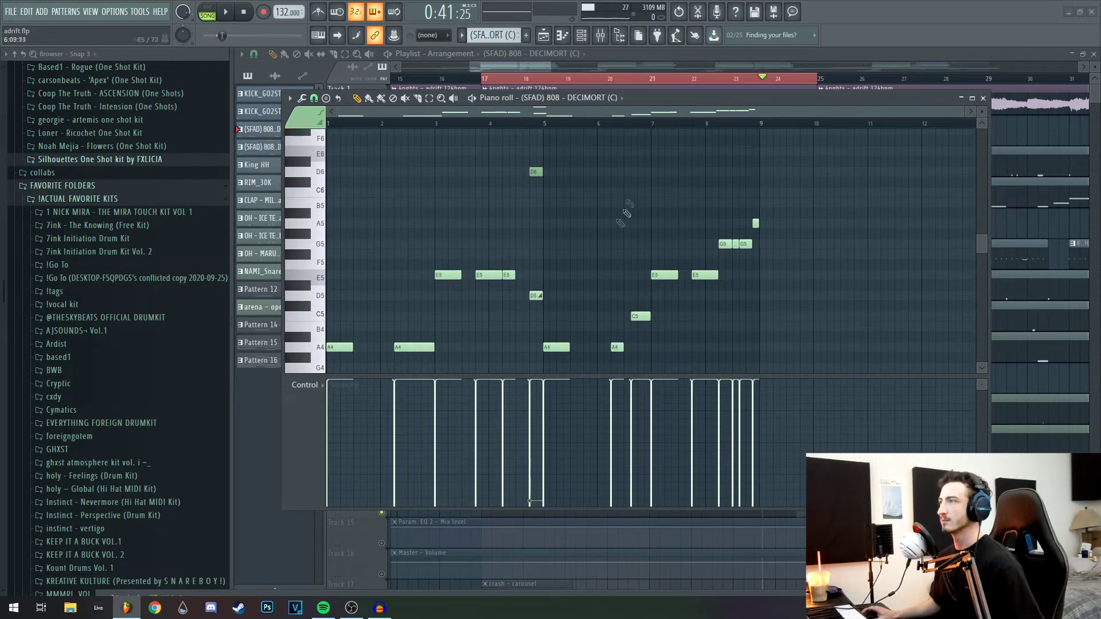
scroll(713, 218, "up", 3)
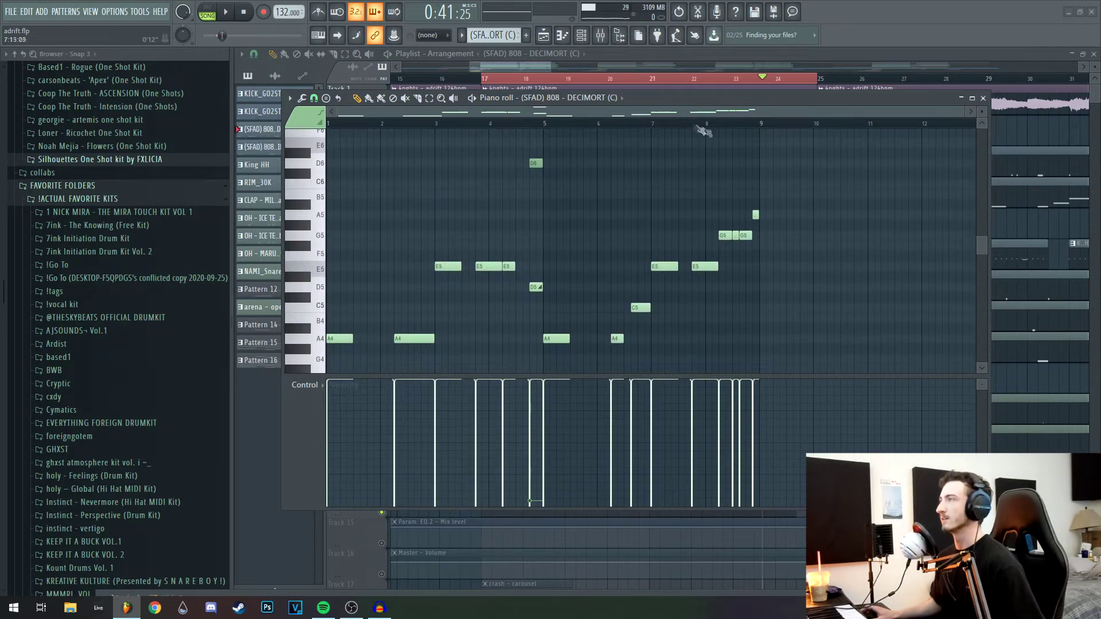
key("space")
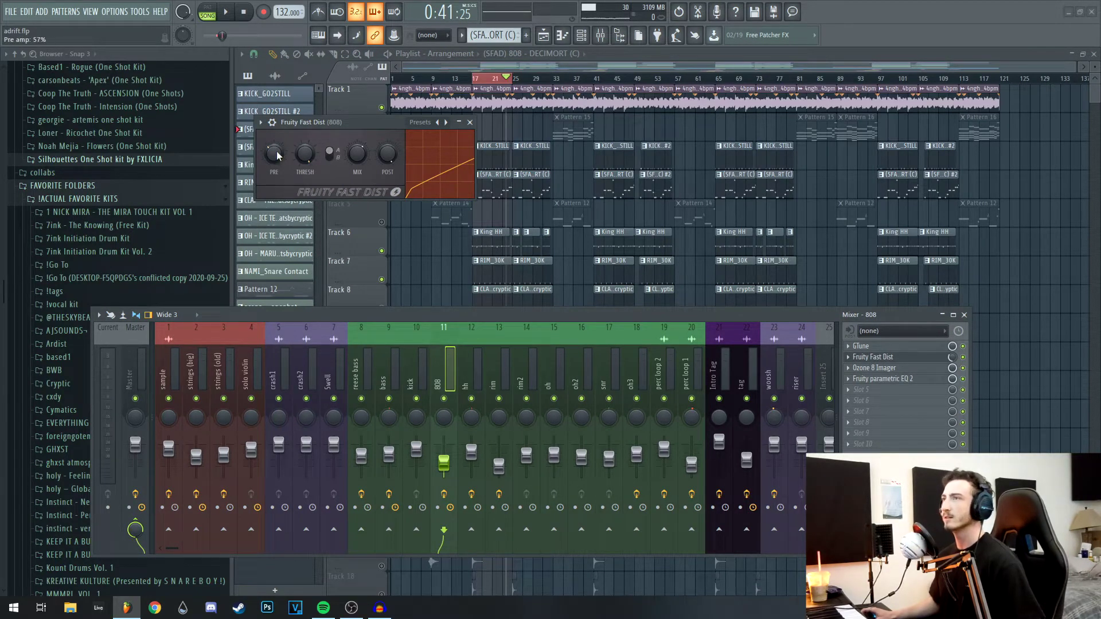
Step: Review the 808 mixer track's Fruity Fast Dist, Ozone 8 Imager and Fruity parametric EQ 2 settings, closing each effect
left_click(470, 122)
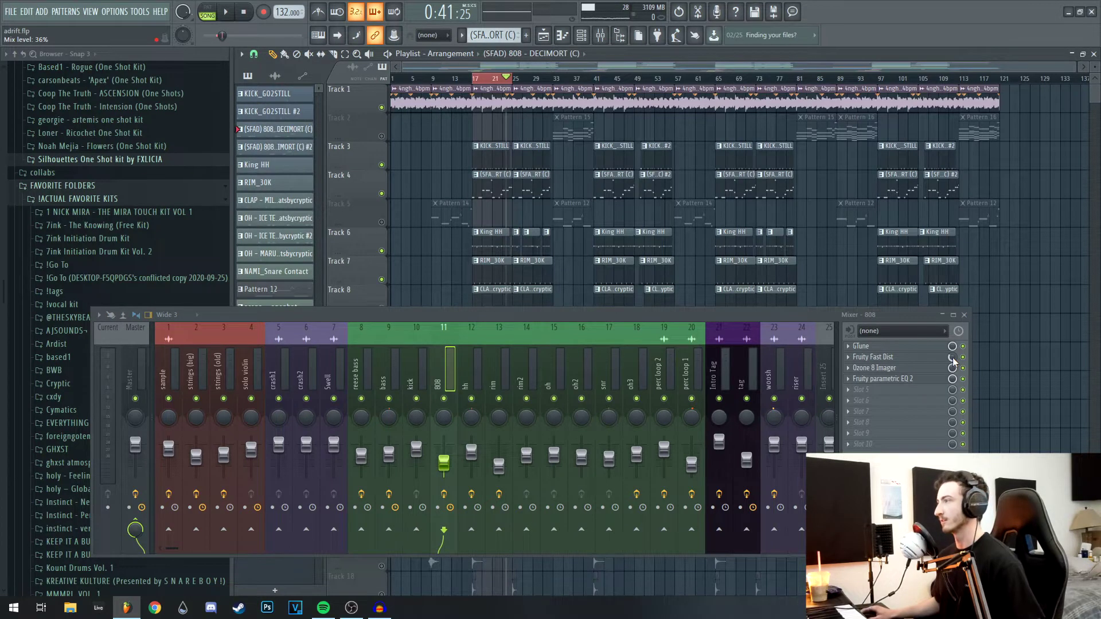
left_click(875, 368)
left_click_drag(606, 315, 632, 441)
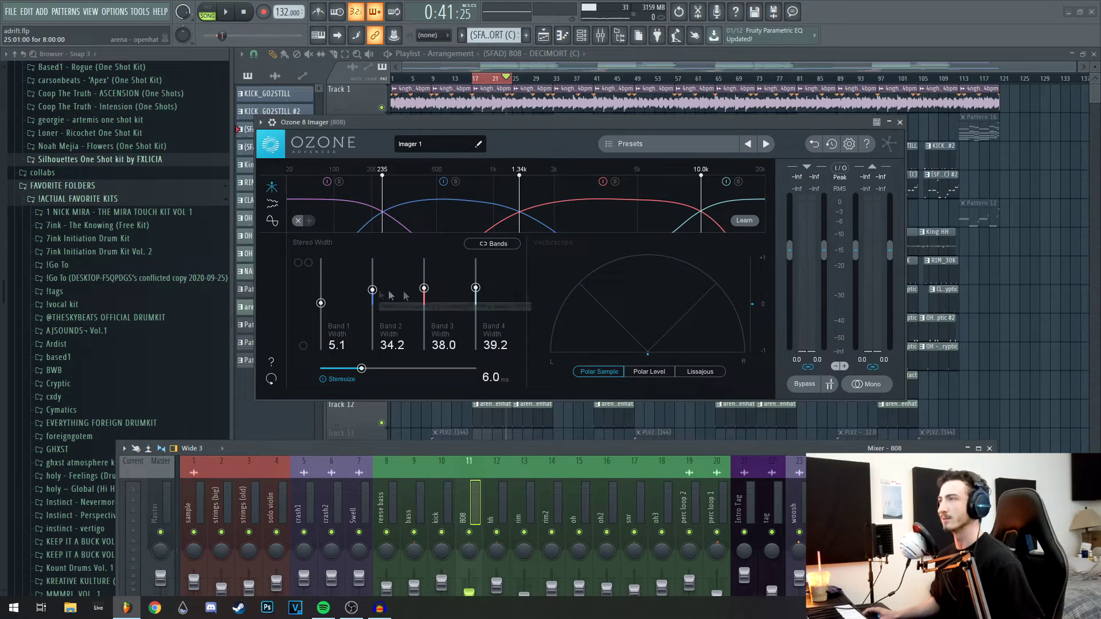
key("Escape")
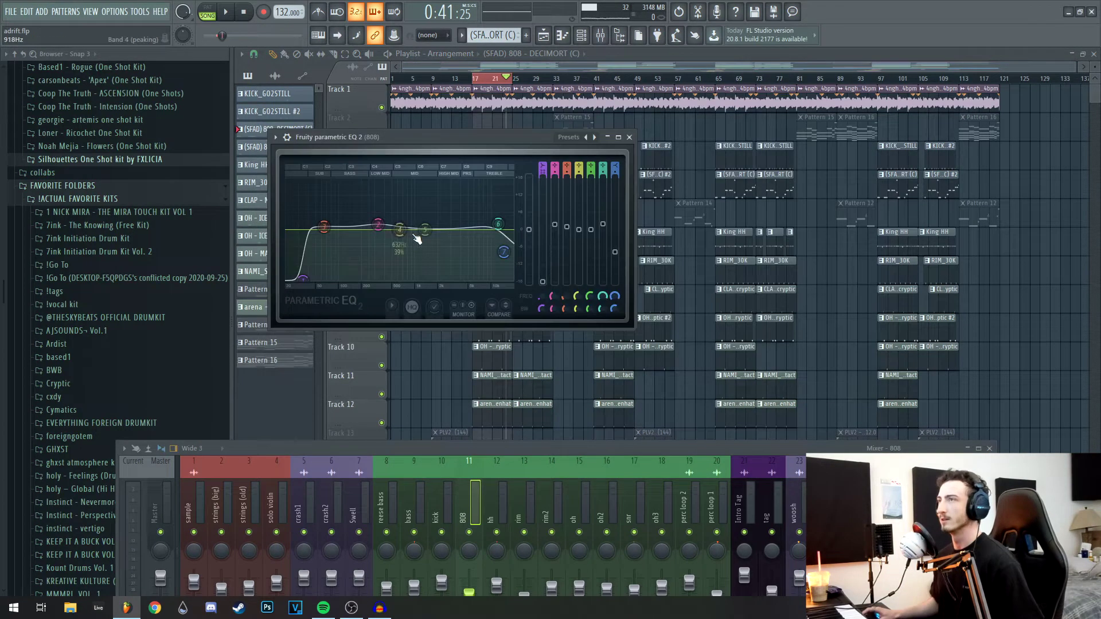
left_click_drag(419, 142, 441, 145)
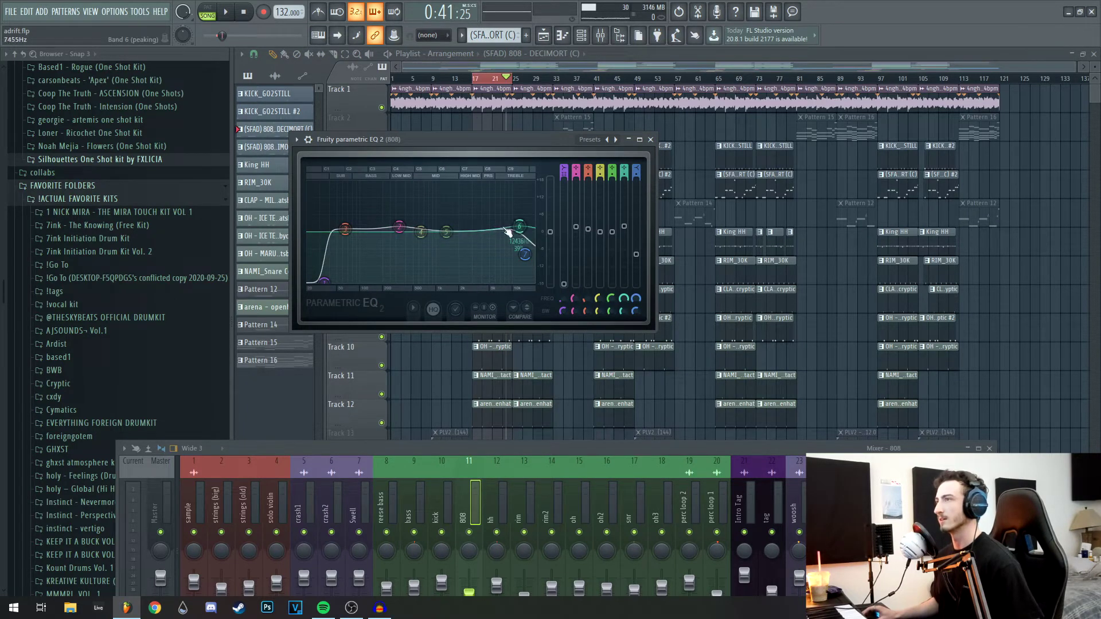
left_click(652, 140)
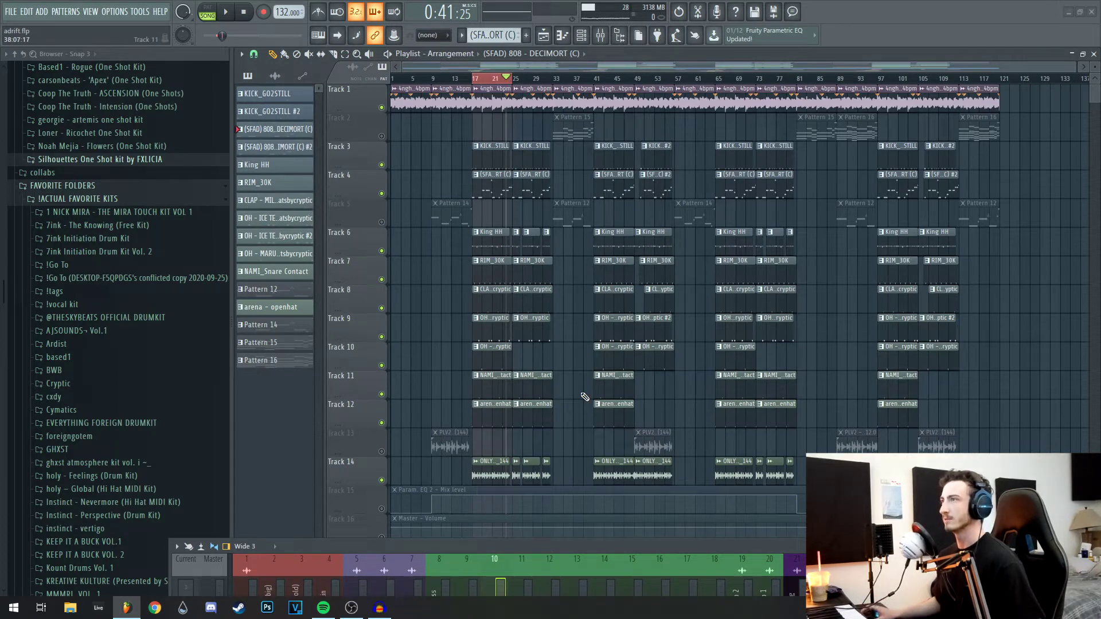
Step: Mark the playlist section starting at bar 17, and the second drum section at bars 41 to 56, as time selections
left_click_drag(473, 79, 550, 82)
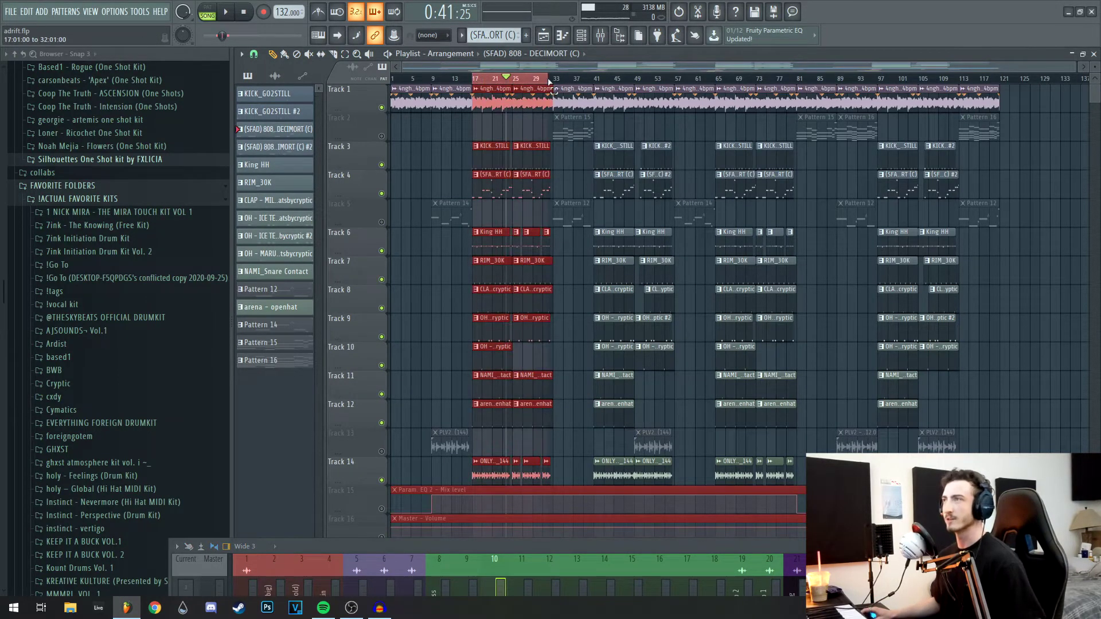
left_click(597, 83)
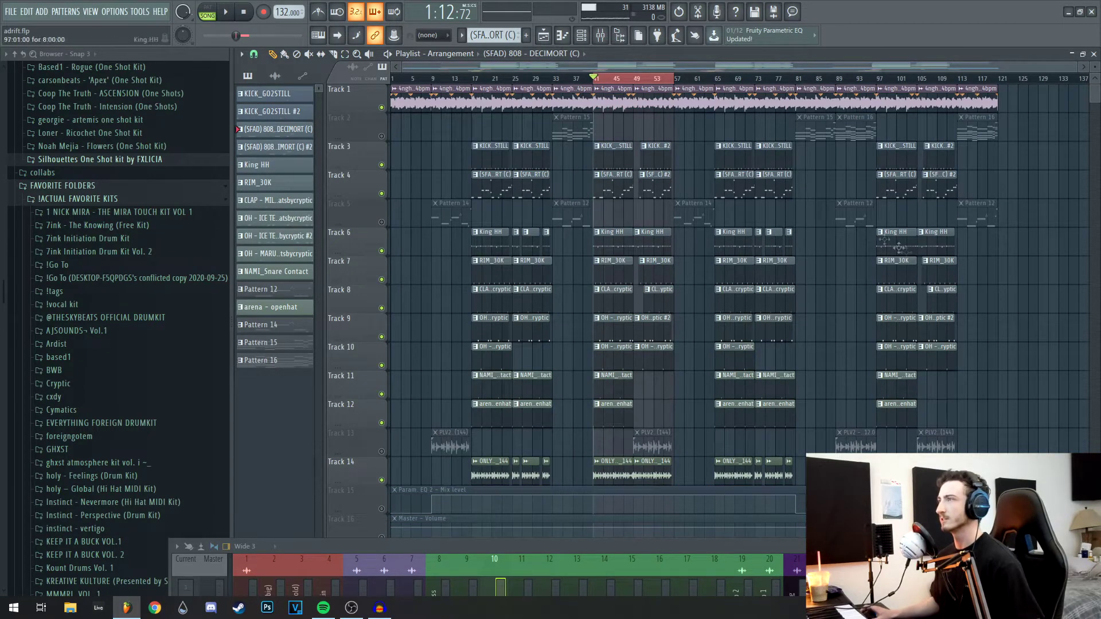
scroll(688, 216, "up", 5)
Step: Clear the time selection, unmute Track 13, and play the arrangement from bar 49 before stopping
left_click(575, 82, "ctrl")
left_click(572, 79)
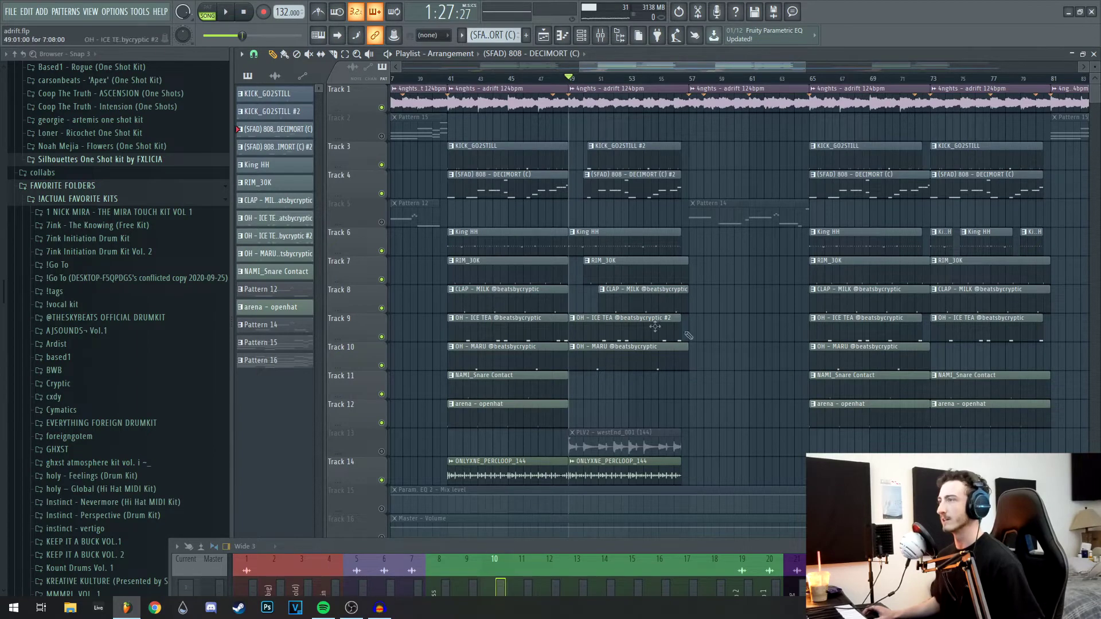
scroll(614, 306, "down", 2)
left_click(382, 400)
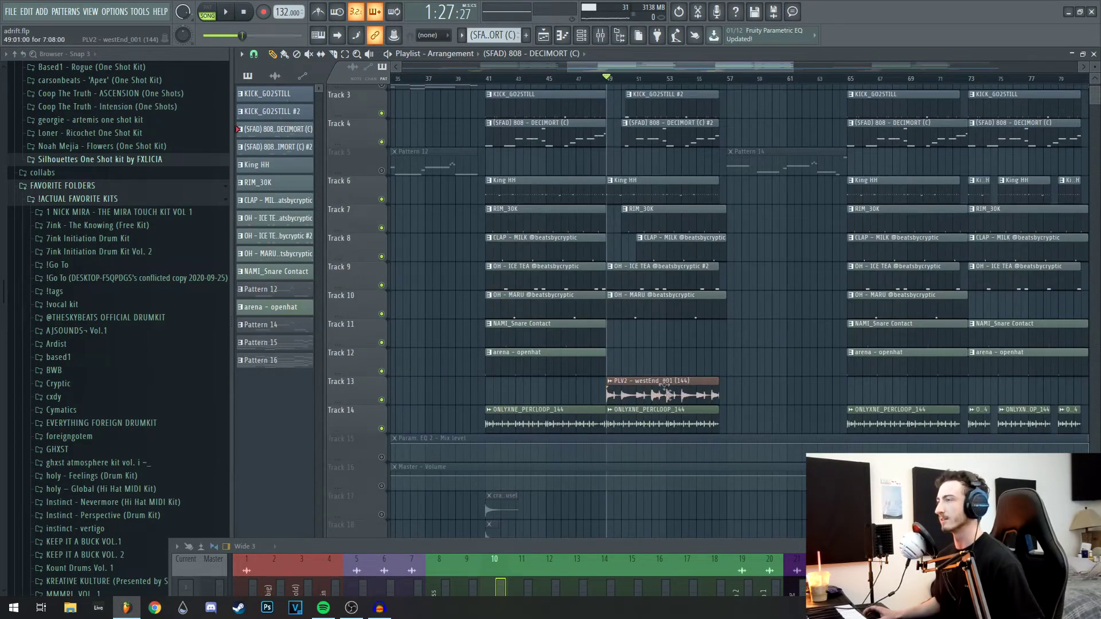
scroll(684, 398, "up", 2)
key("space")
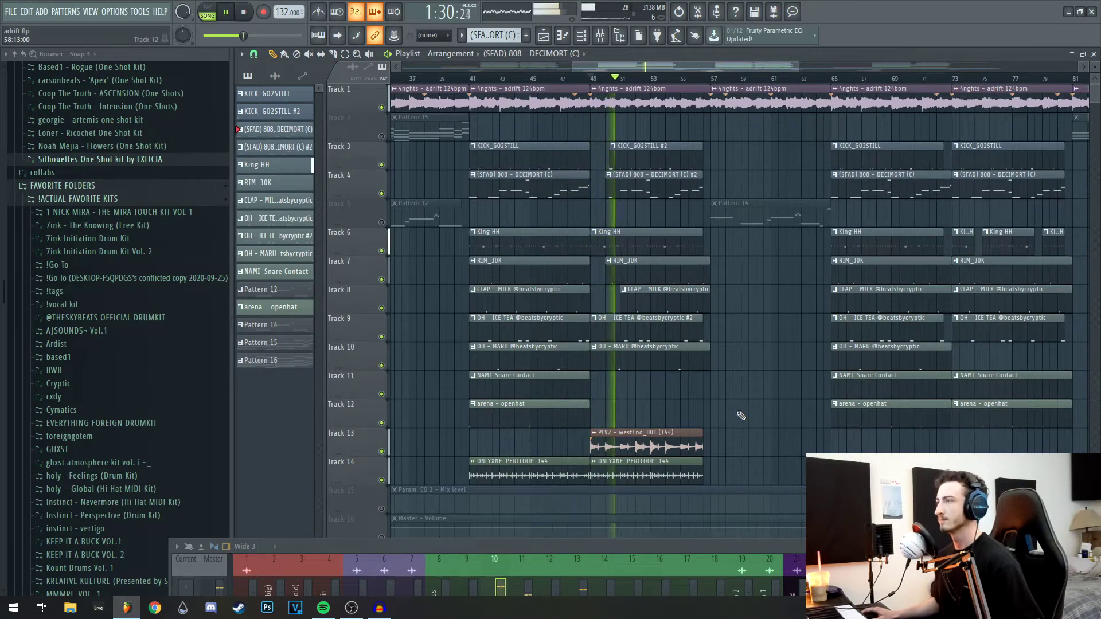
scroll(688, 390, "down", 3)
key("space")
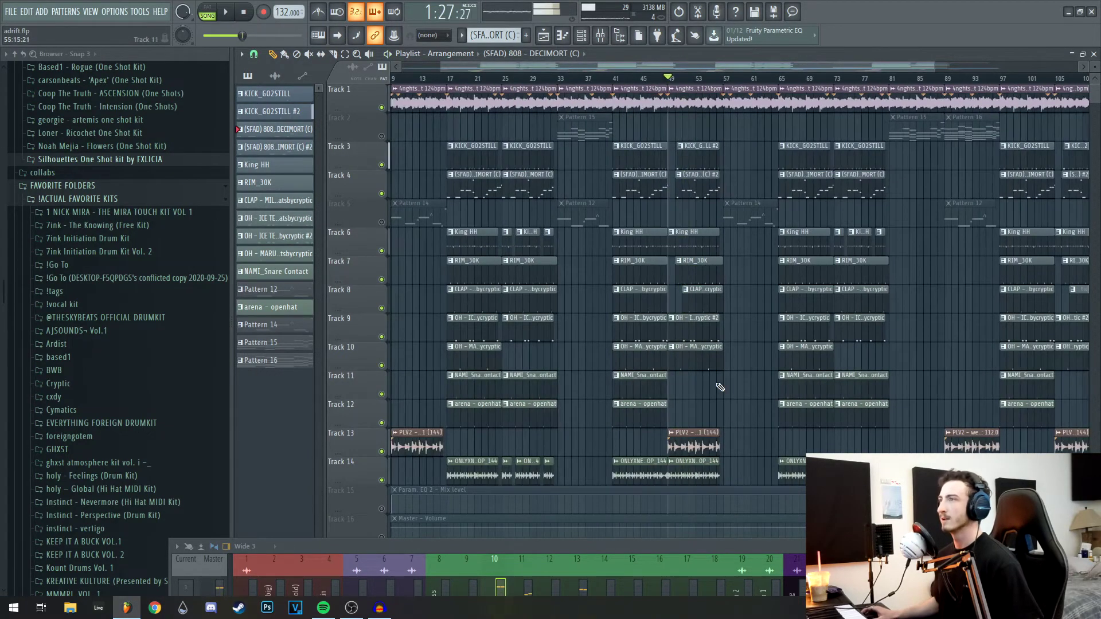
Step: Play the arrangement from bar 25 to hear the gaps in the King HH and percussion loop clips, and stop
scroll(485, 175, "up", 3)
scroll(527, 172, "left", 2)
left_click(567, 78)
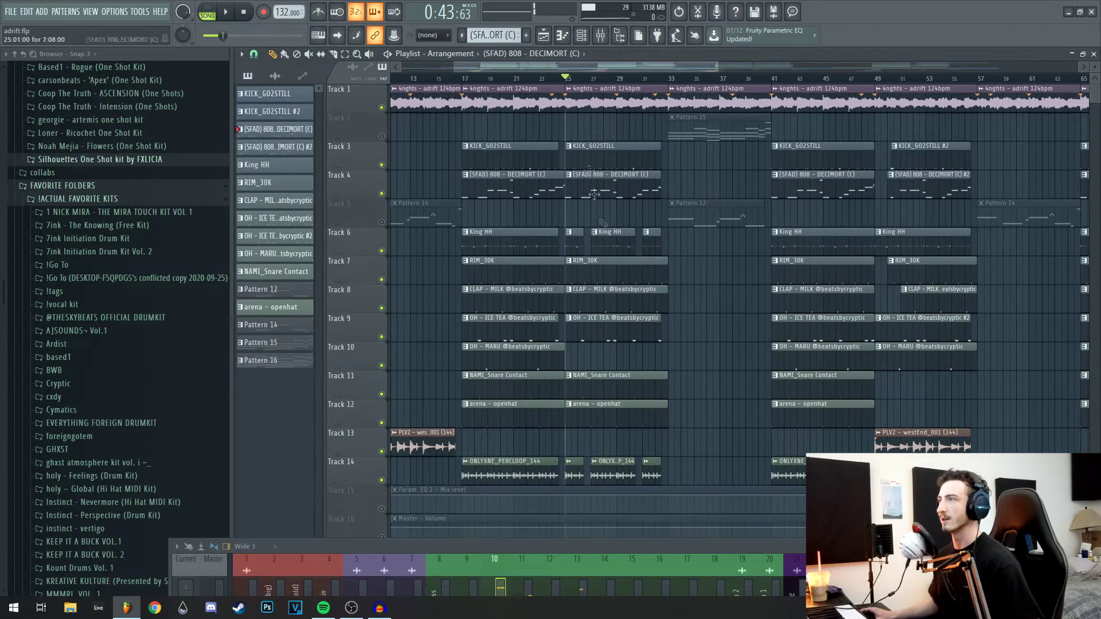
scroll(595, 254, "up", 2)
scroll(568, 189, "up", 1)
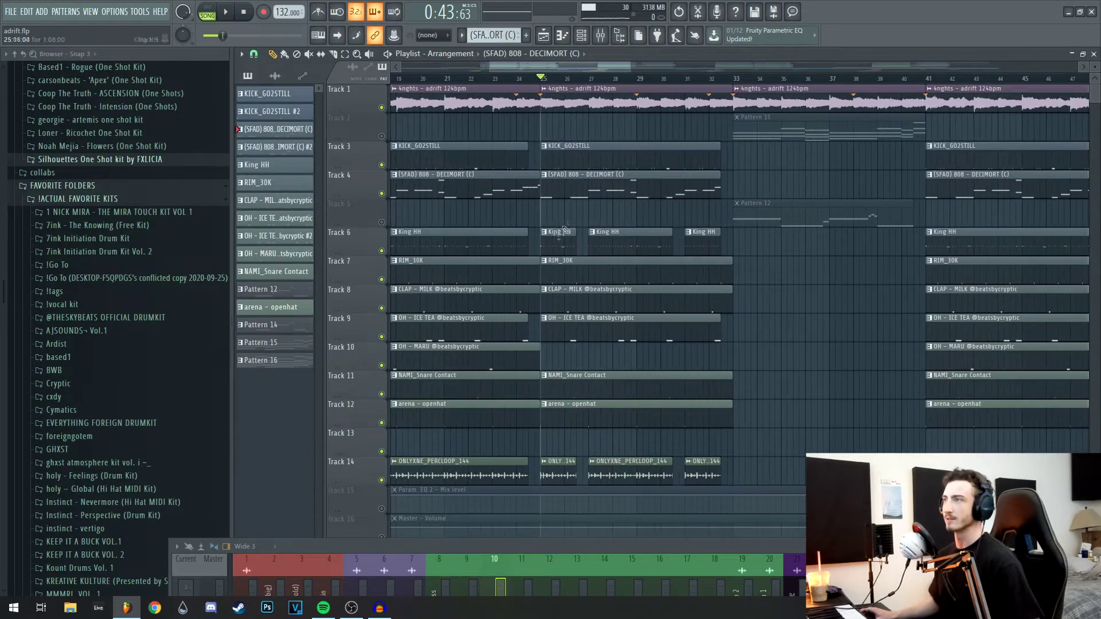
key("space")
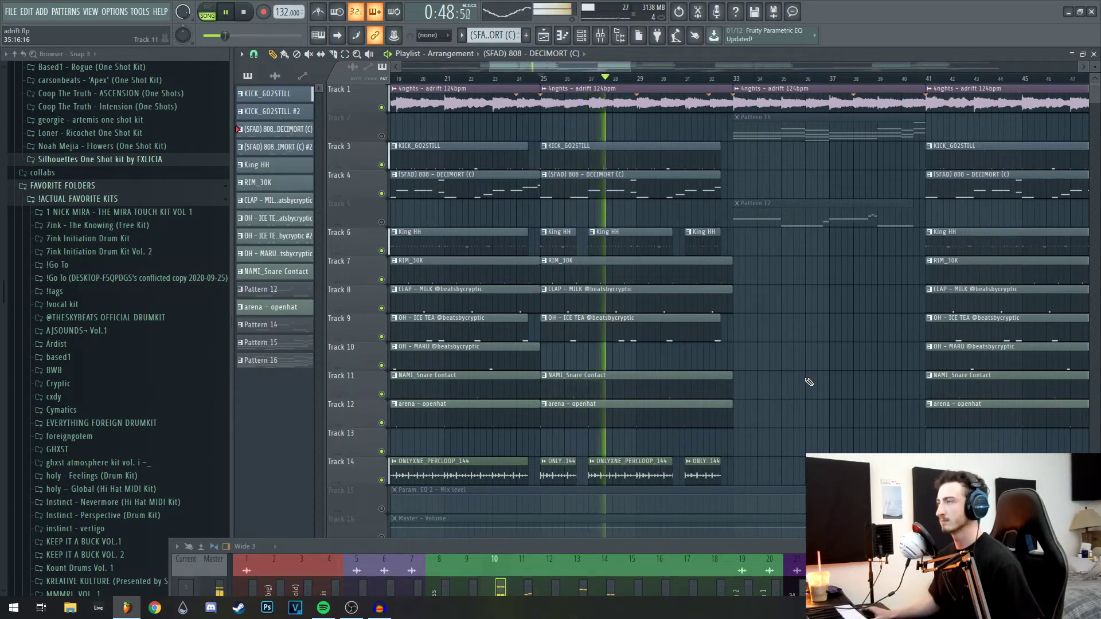
scroll(809, 382, "down", 3)
scroll(809, 382, "down", 2)
key("space")
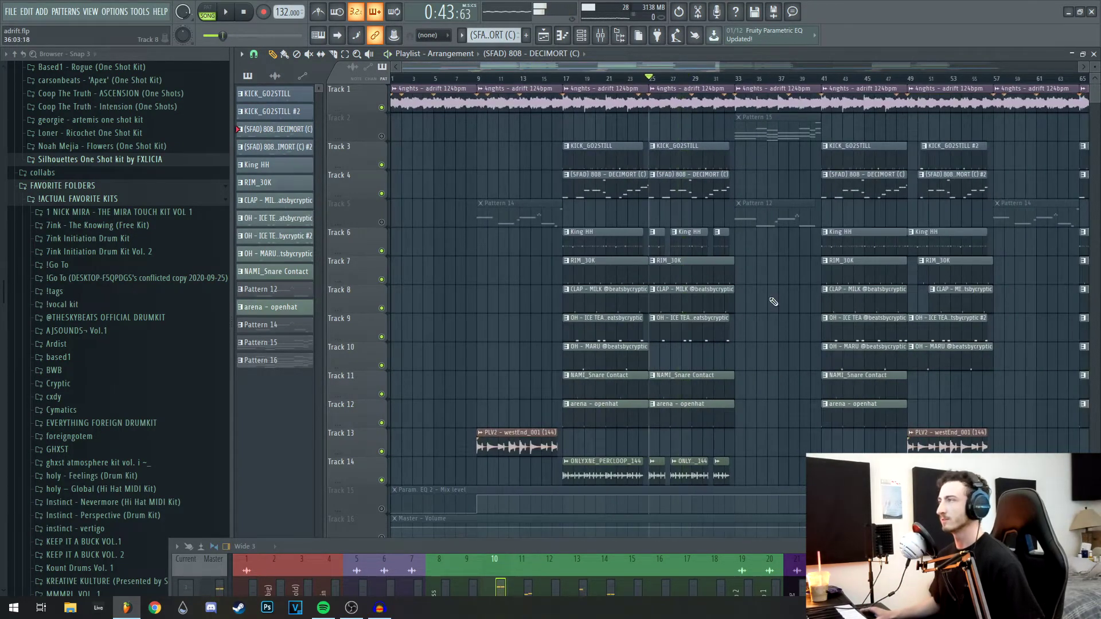
Step: Set the time selection to bars 33 to 40 and unmute Track 2 and Track 5
scroll(773, 301, "down", 4)
scroll(696, 293, "down", 2)
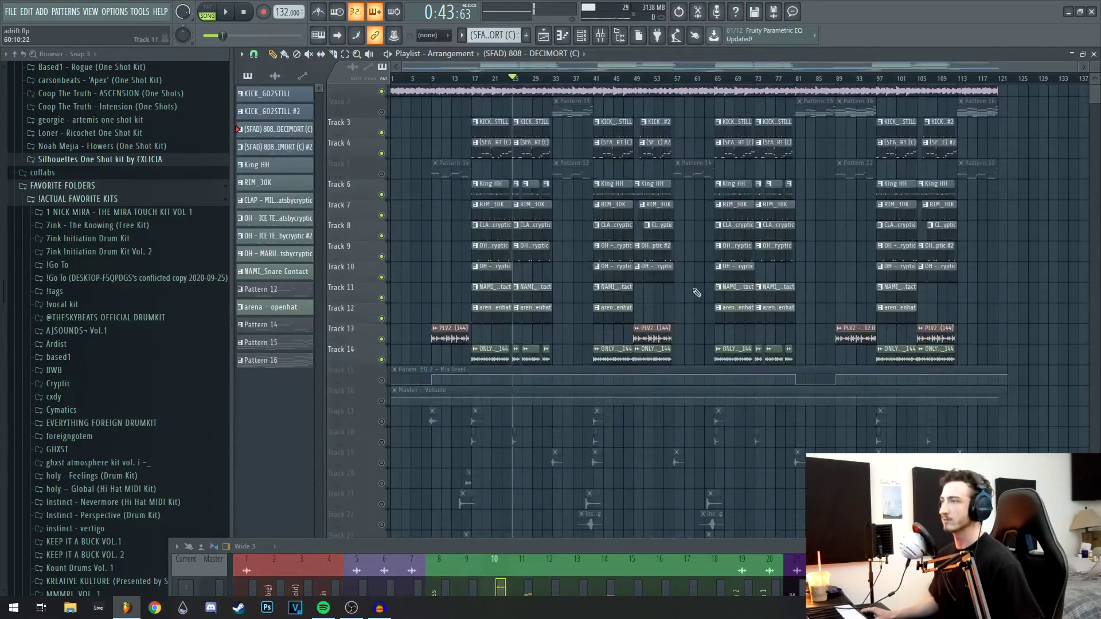
scroll(697, 292, "up", 4)
scroll(667, 321, "down", 4)
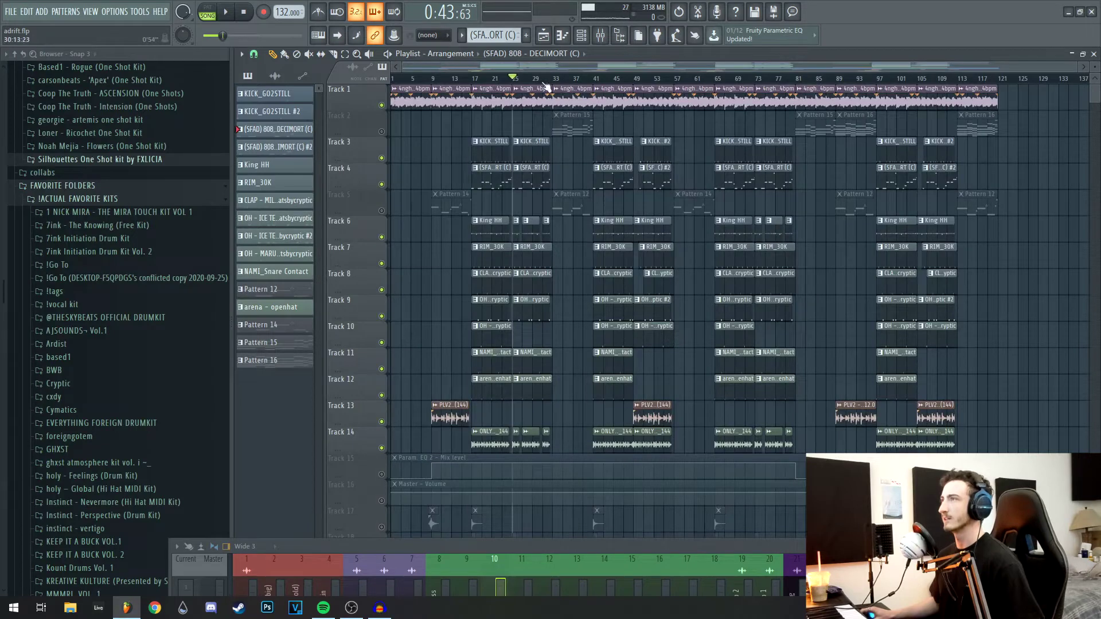
left_click_drag(555, 77, 602, 156)
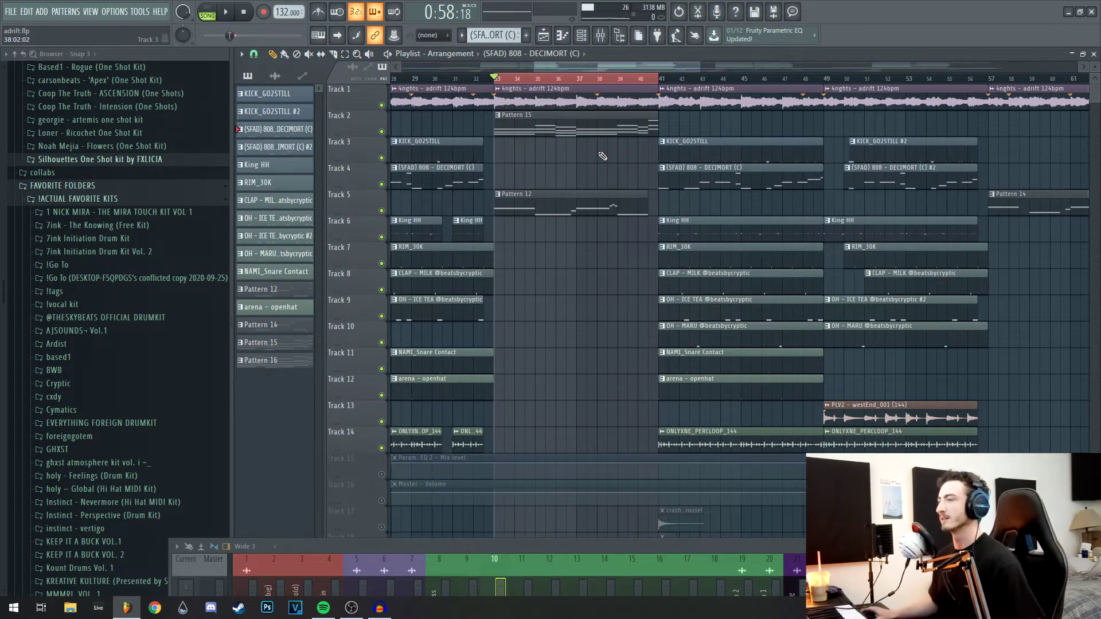
Step: Inspect layer A and the common effects of the Adagio Transparent Strings Warm patch in the strings (big) Omnisphere, and close it
left_click_drag(541, 547, 567, 288)
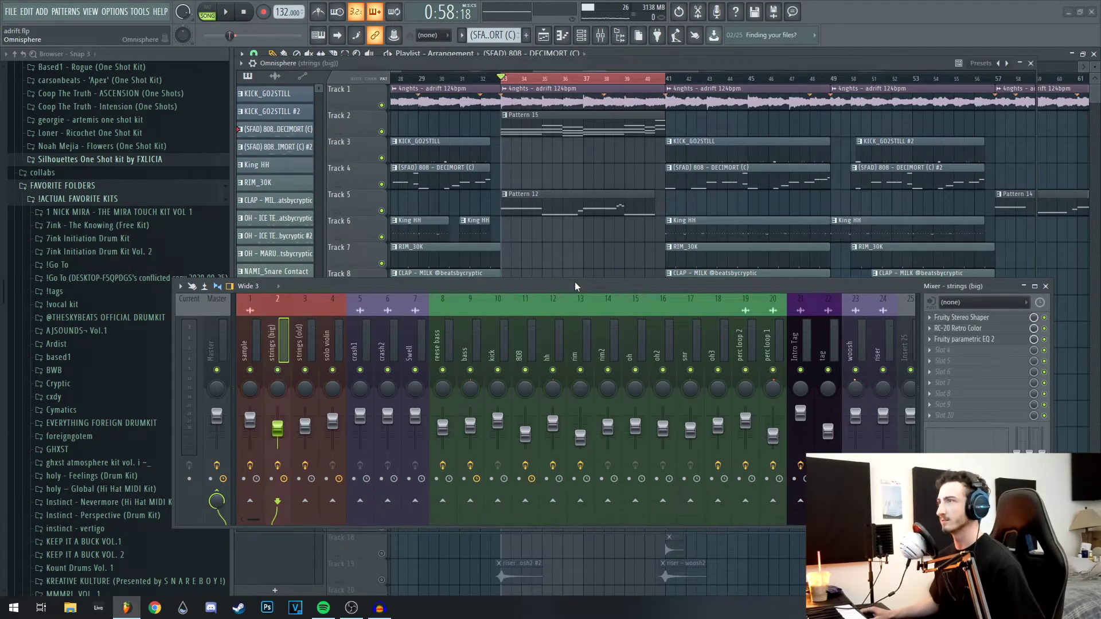
left_click_drag(575, 282, 592, 464)
left_click_drag(588, 61, 574, 49)
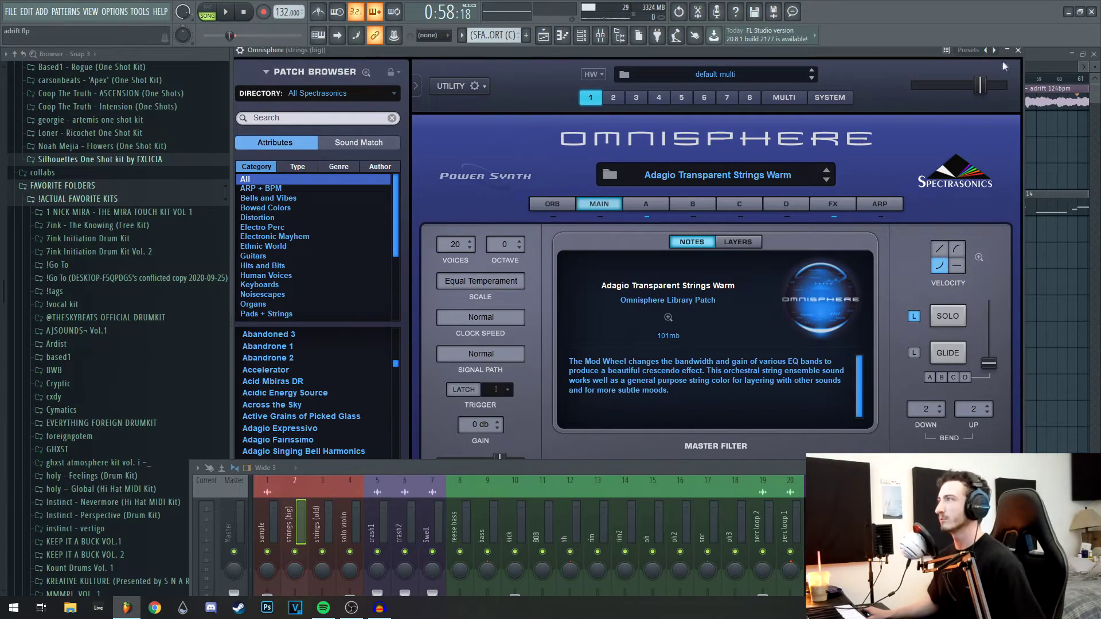
left_click(693, 208)
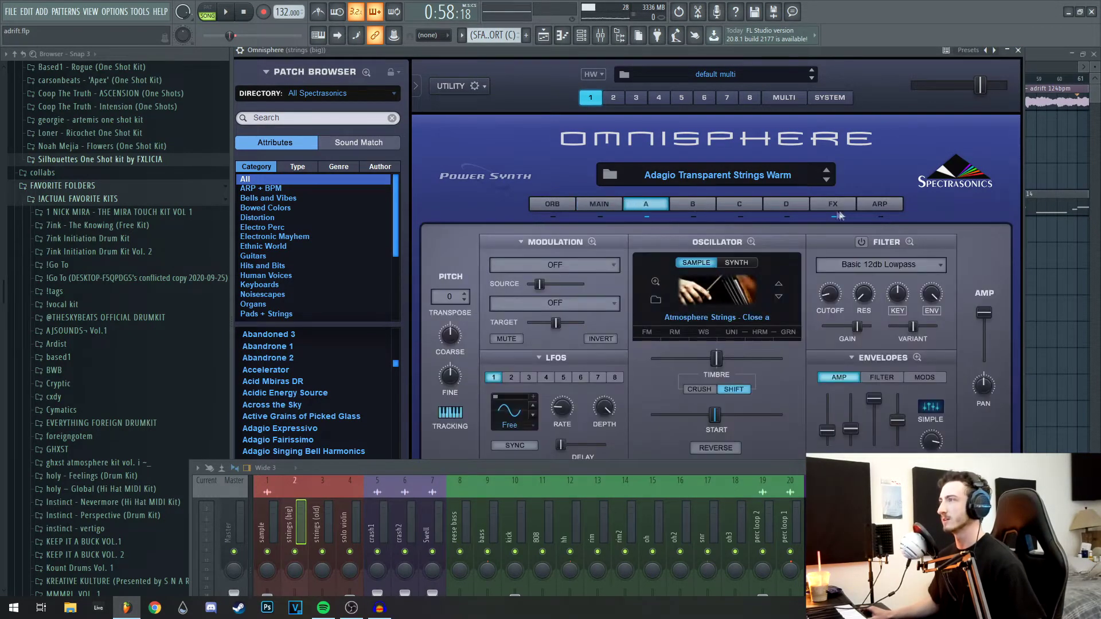
left_click(842, 205)
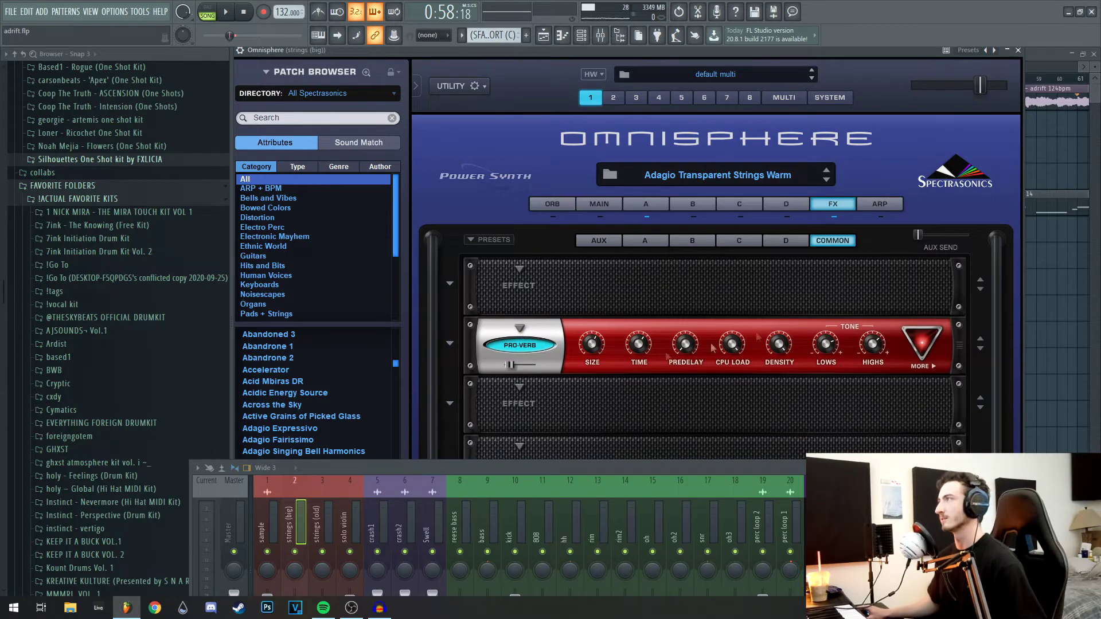
left_click(1018, 51)
Step: Open Pattern 15 in the piano roll, examine and play its string chords, and close the piano roll
double_click(533, 112)
left_click_drag(459, 317, 527, 220)
left_click_drag(457, 219, 460, 226)
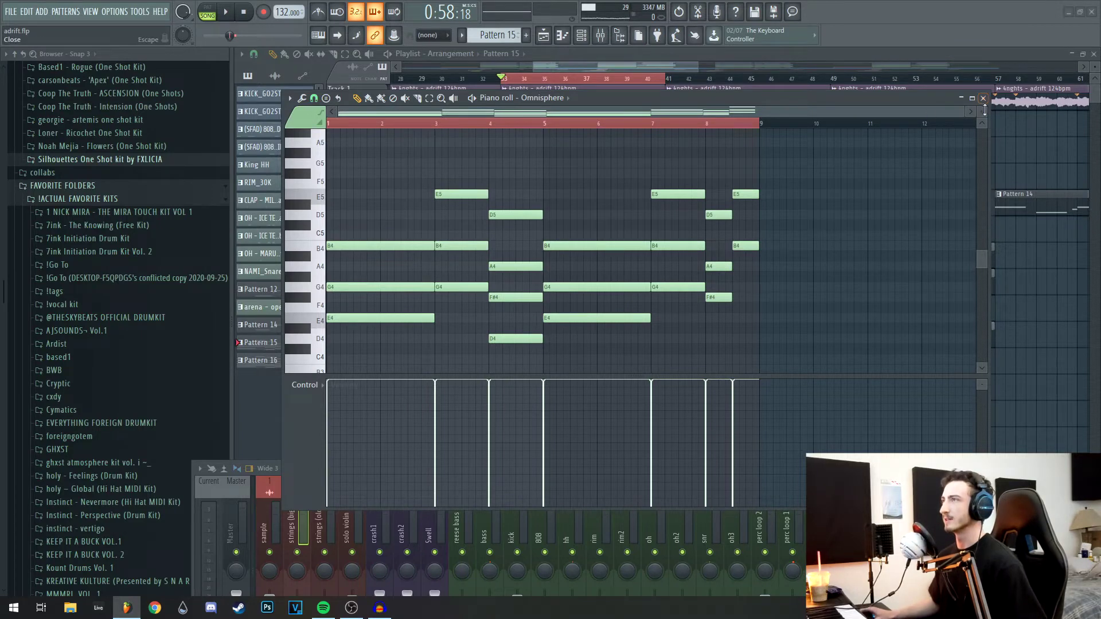
left_click_drag(654, 104, 658, 104)
key("space")
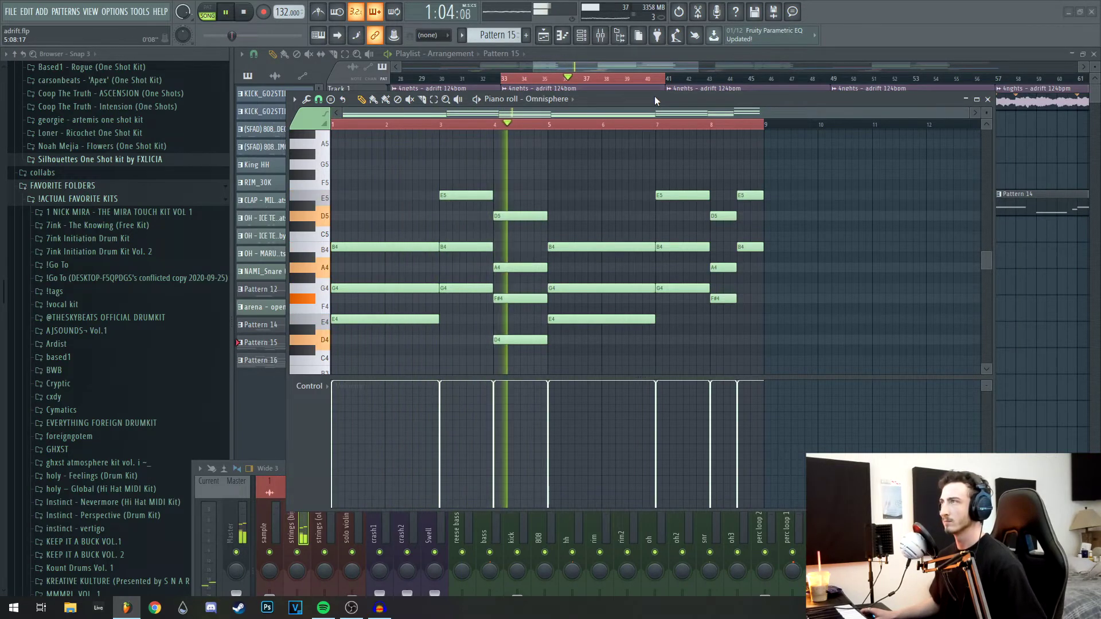
mouse_move(660, 101)
left_mouse_down()
mouse_move(639, 98)
mouse_move(653, 102)
left_mouse_up()
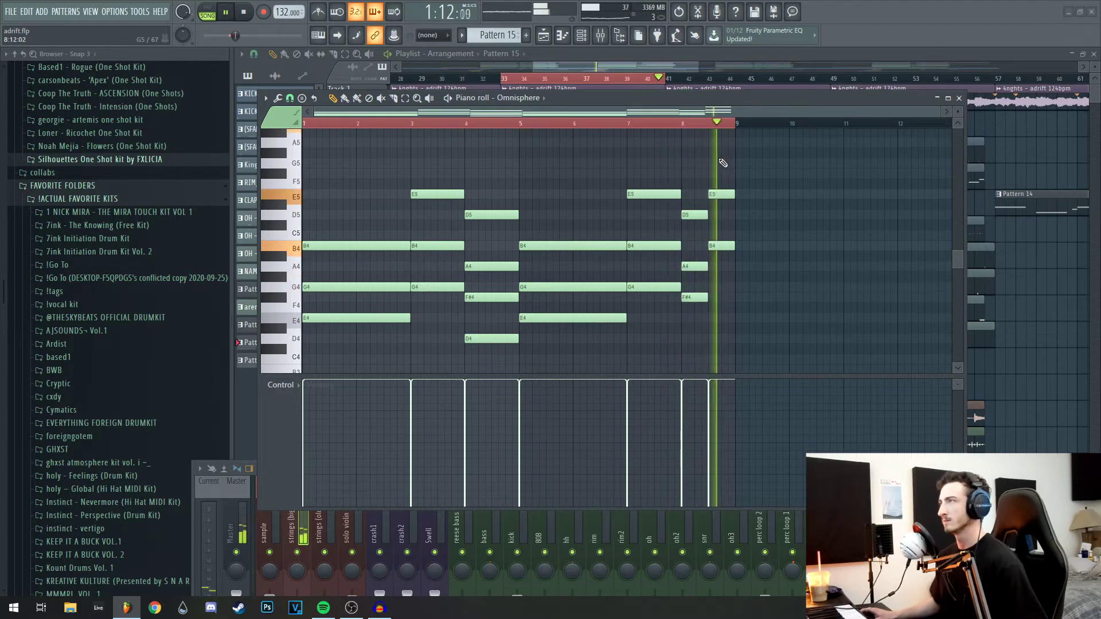
key("space")
left_click(958, 98)
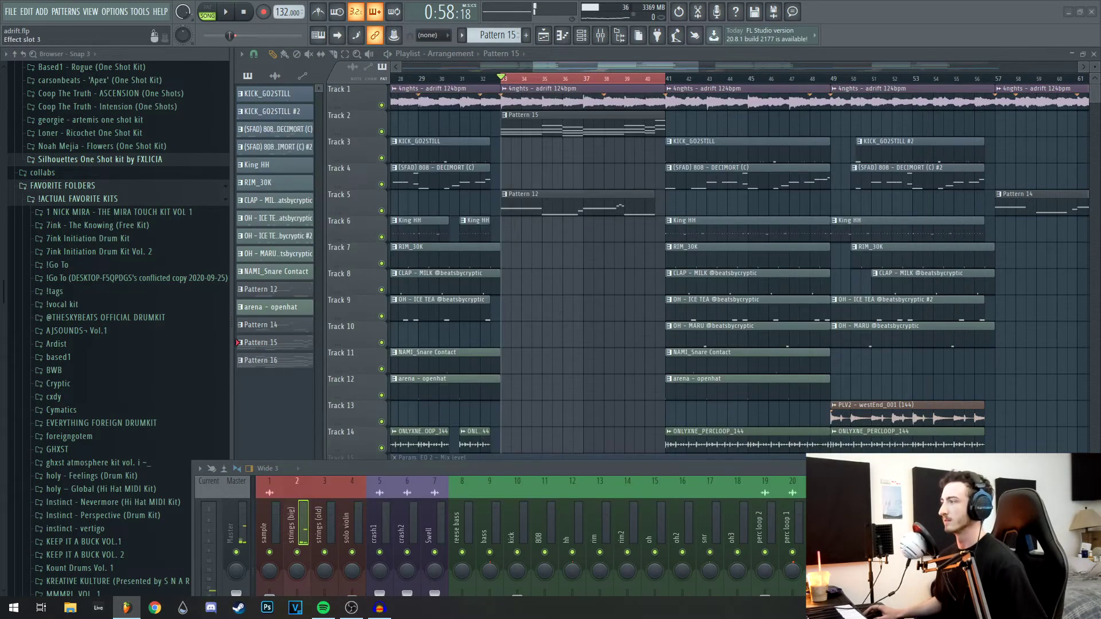
Step: Inspect the Fruity Stereo Shaper, RC-20 Retro Color and Fruity Parametric EQ 2 settings on the strings (big) track, closing them when done
left_click(986, 504)
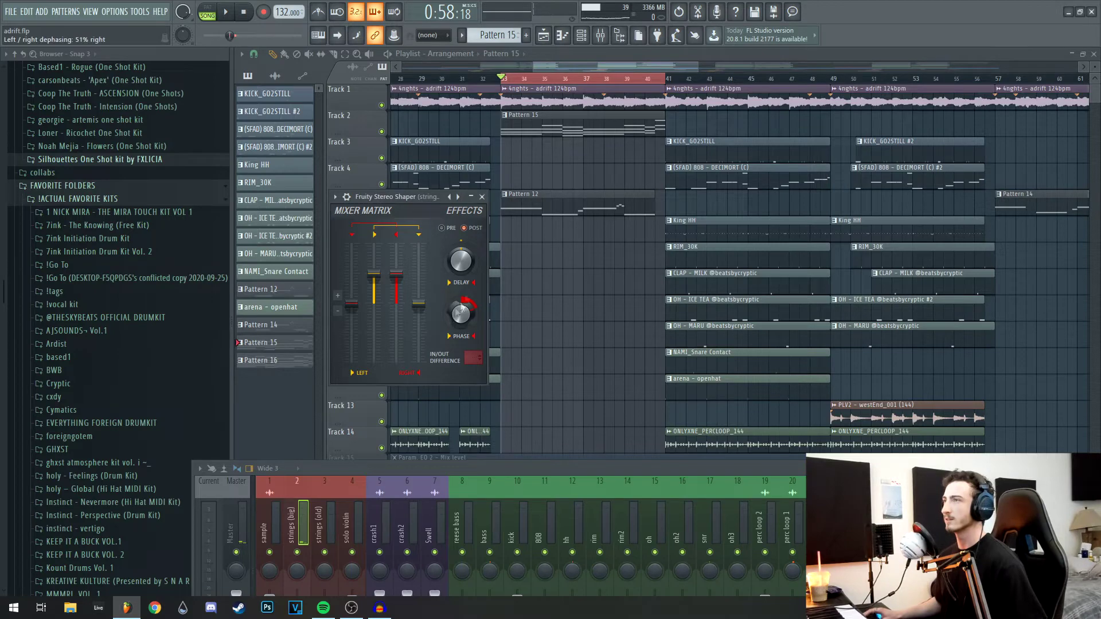
right_click(458, 199)
left_click(484, 198)
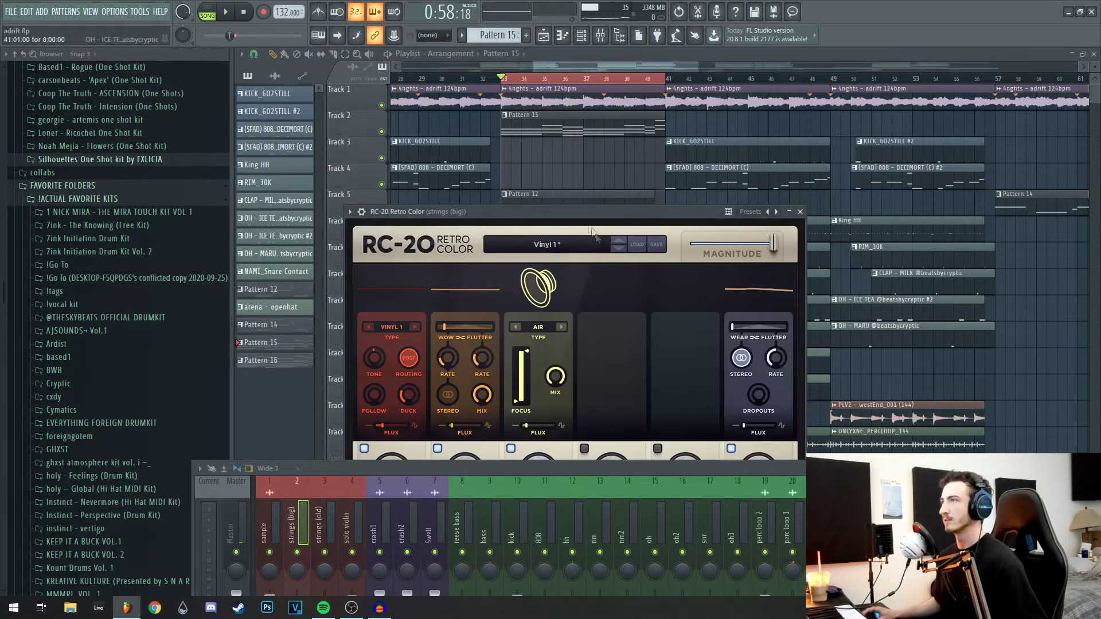
left_click_drag(587, 213, 596, 107)
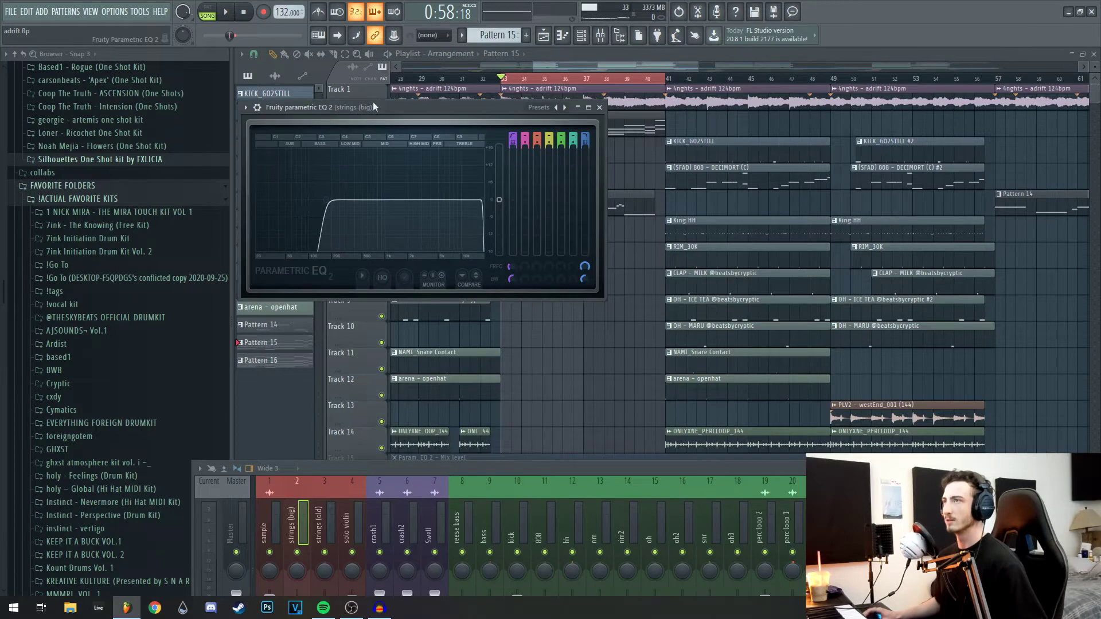
left_click_drag(373, 106, 448, 127)
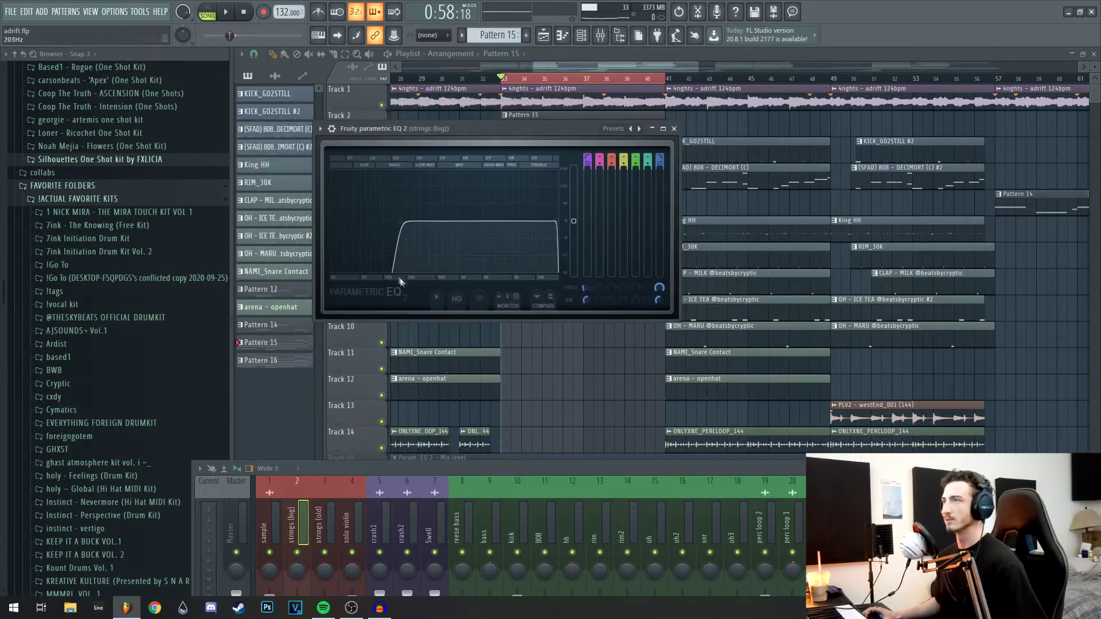
left_click(675, 128)
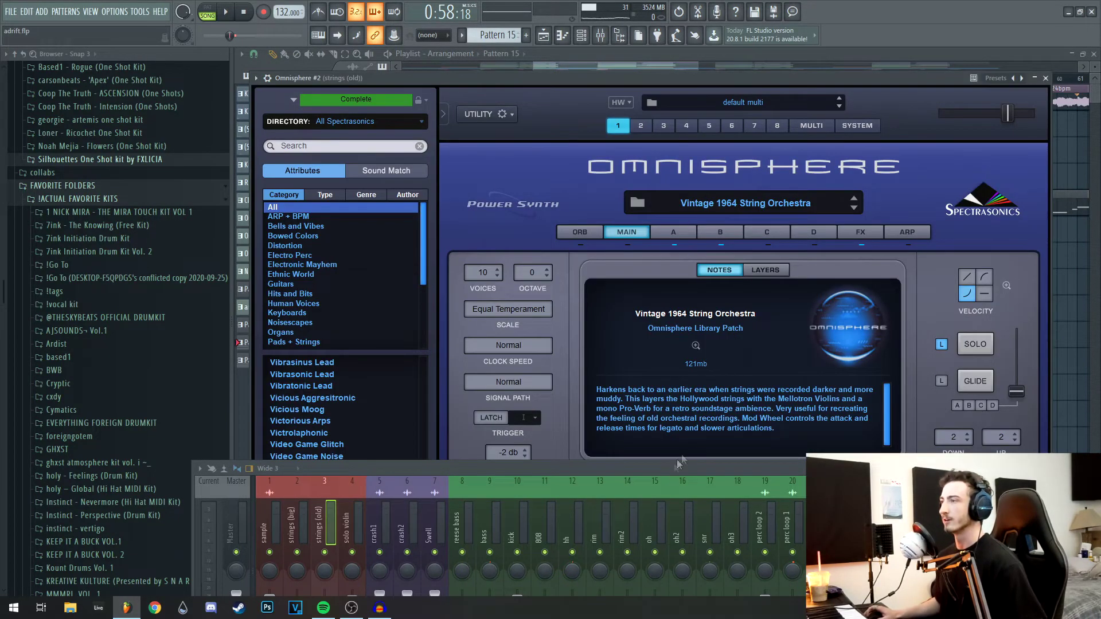
Step: Inspect the common effects of the Vintage 1964 String Orchestra patch in the strings (old) Omnisphere, and close it
left_click_drag(680, 464, 670, 567)
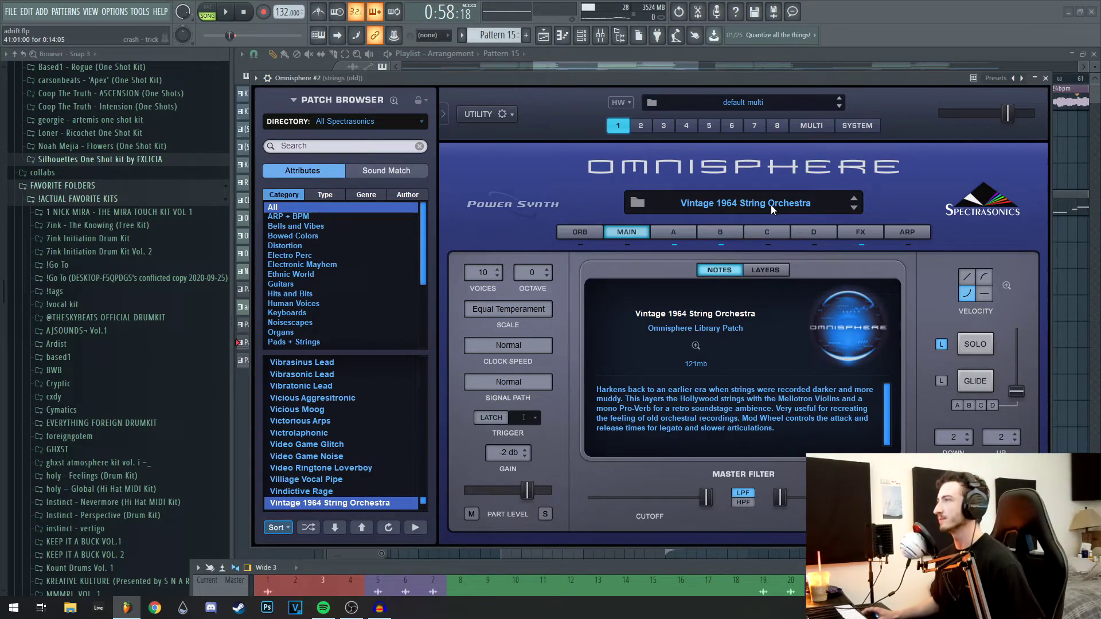
left_click(854, 232)
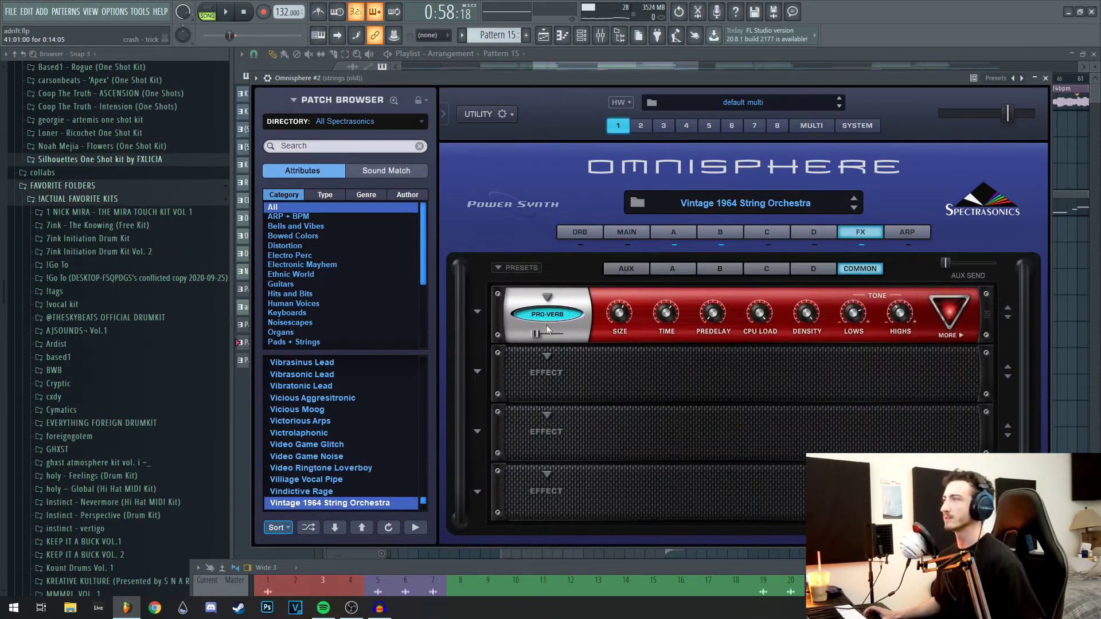
left_click(1046, 79)
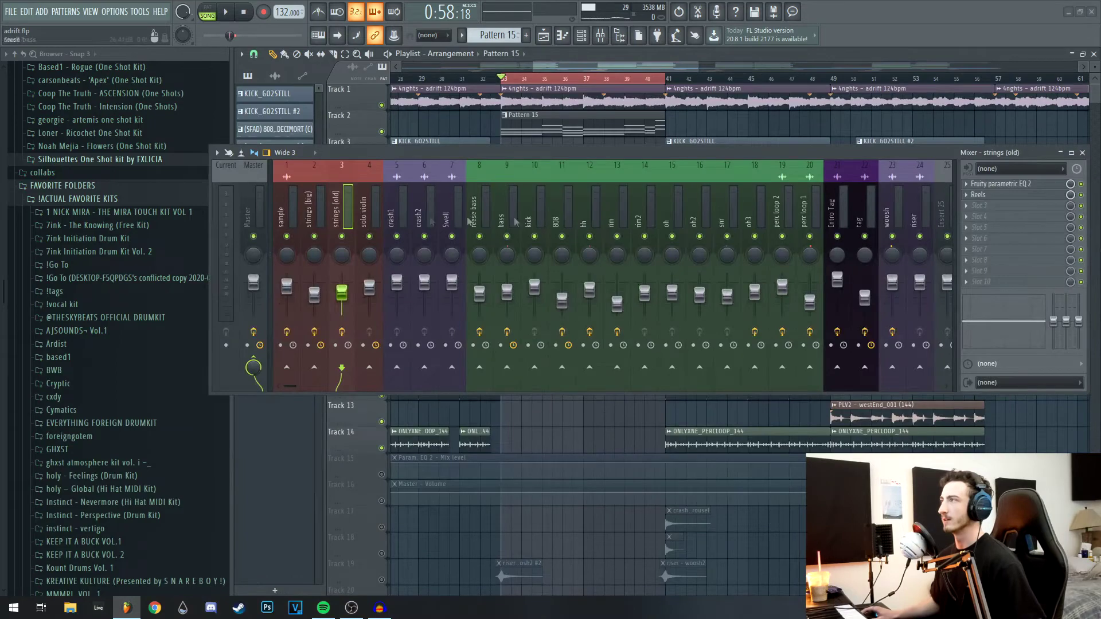
Step: Examine the Fruity Parametric EQ 2 and Reels effects on the strings (old) mixer track, dismissing the Reels license dialog, and close both
left_click_drag(823, 155, 744, 337)
left_click(958, 250)
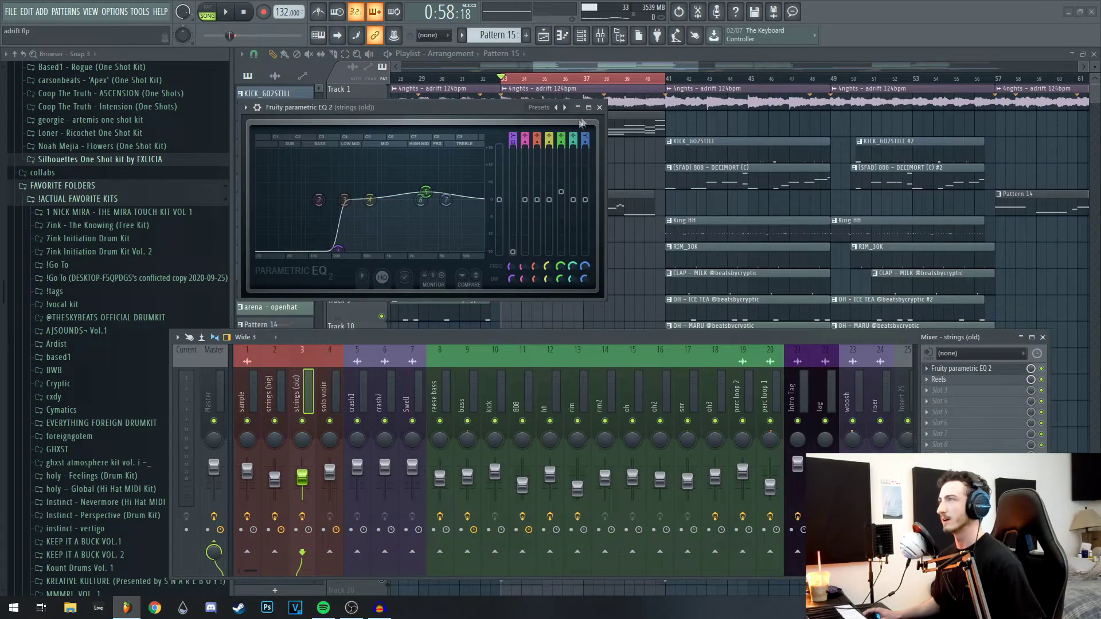
left_click(599, 107)
left_click(955, 379)
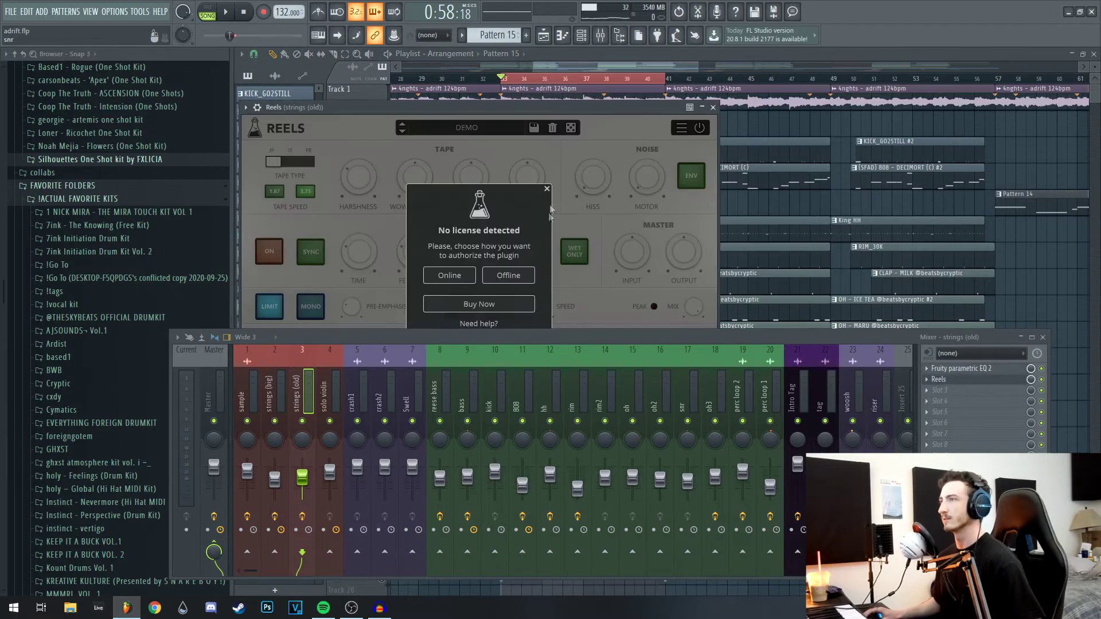
left_click(547, 190)
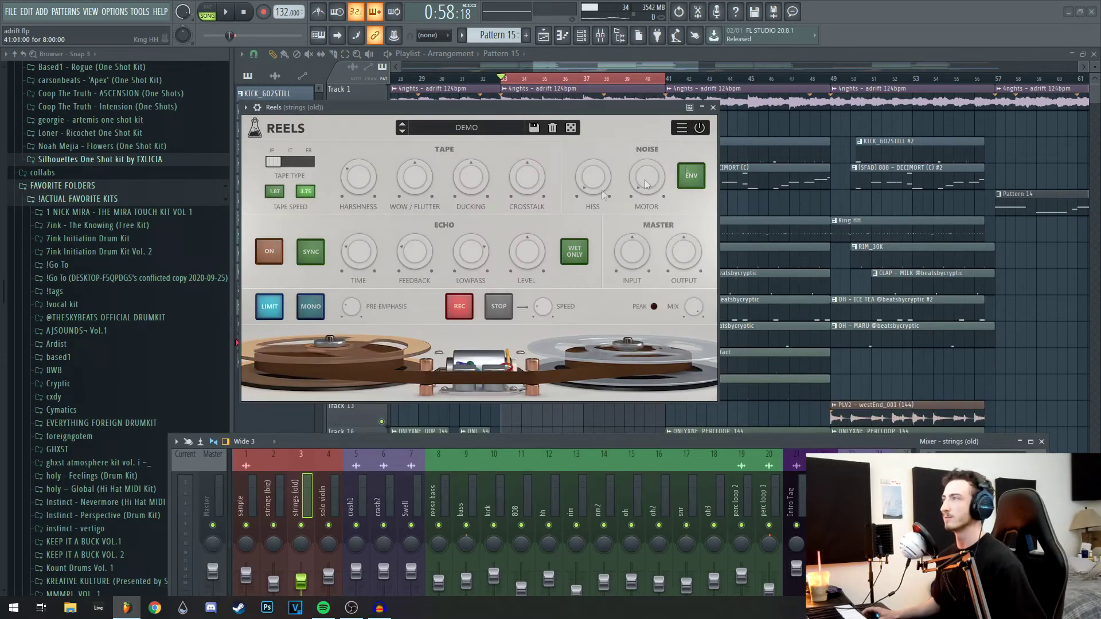
left_click(713, 108)
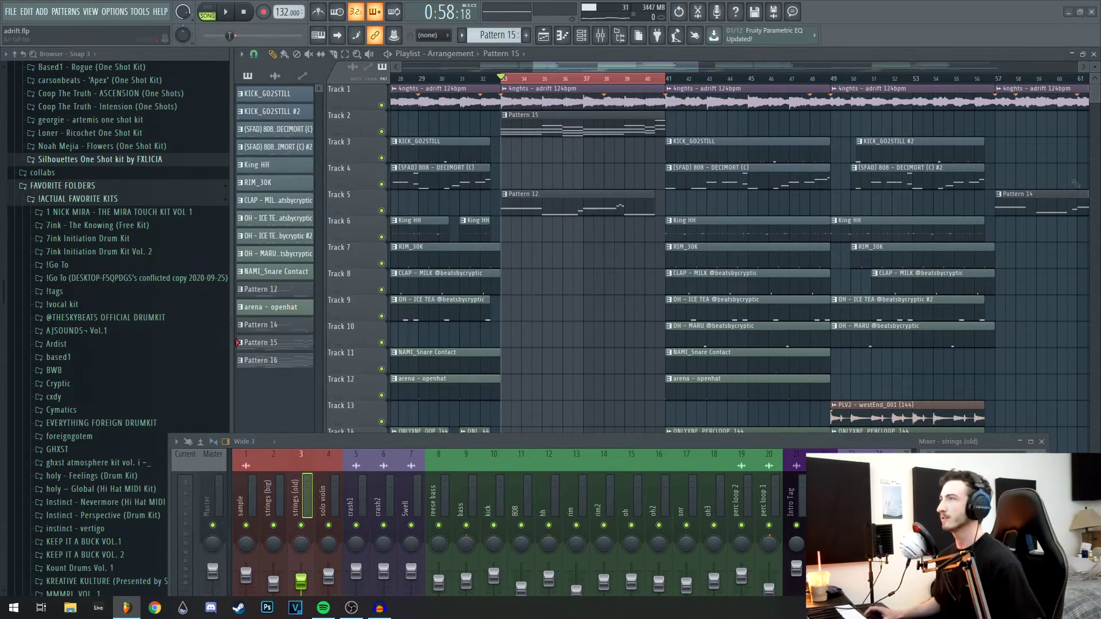
Step: Solo the strings (old) mixer track during playback, add strings (big) to it, audition the bridge strings and stop
key("space")
left_click_drag(450, 444, 488, 328)
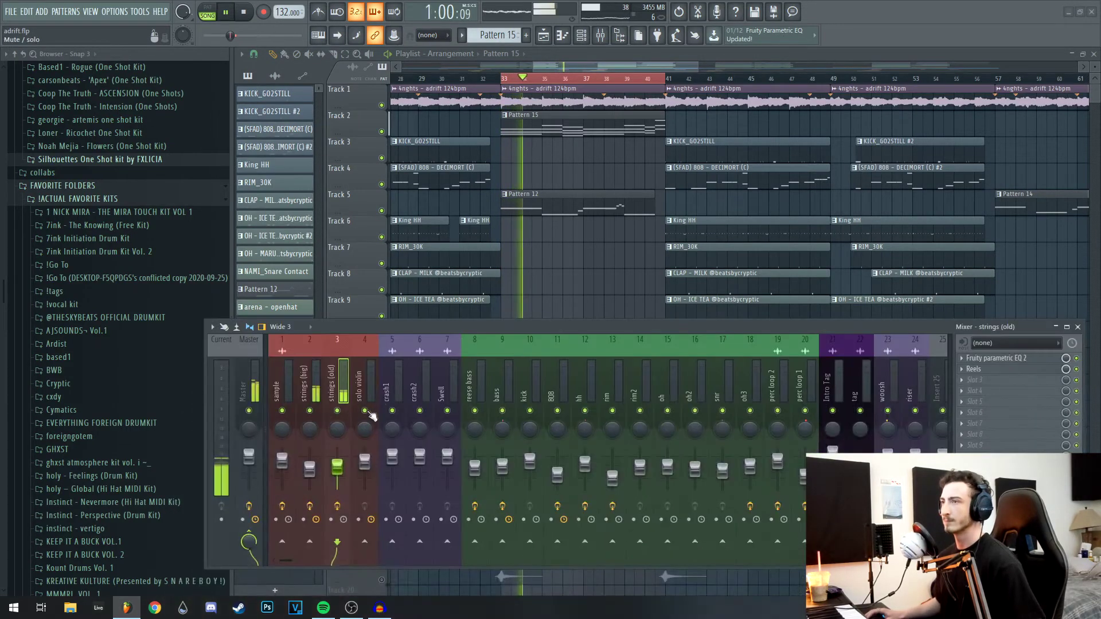
right_click(337, 411)
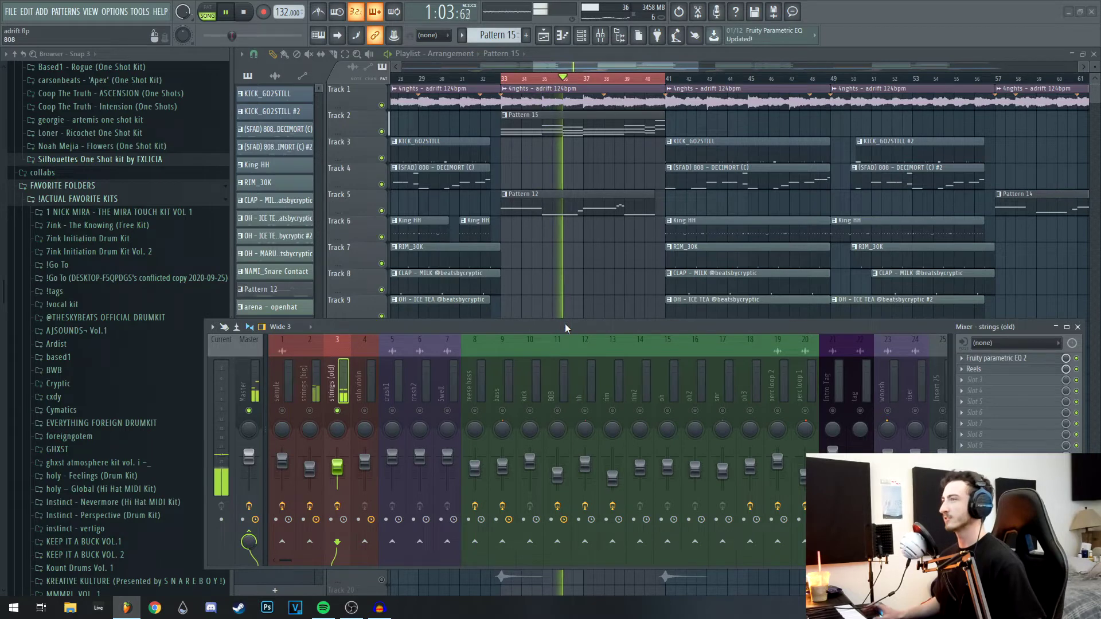
key("space")
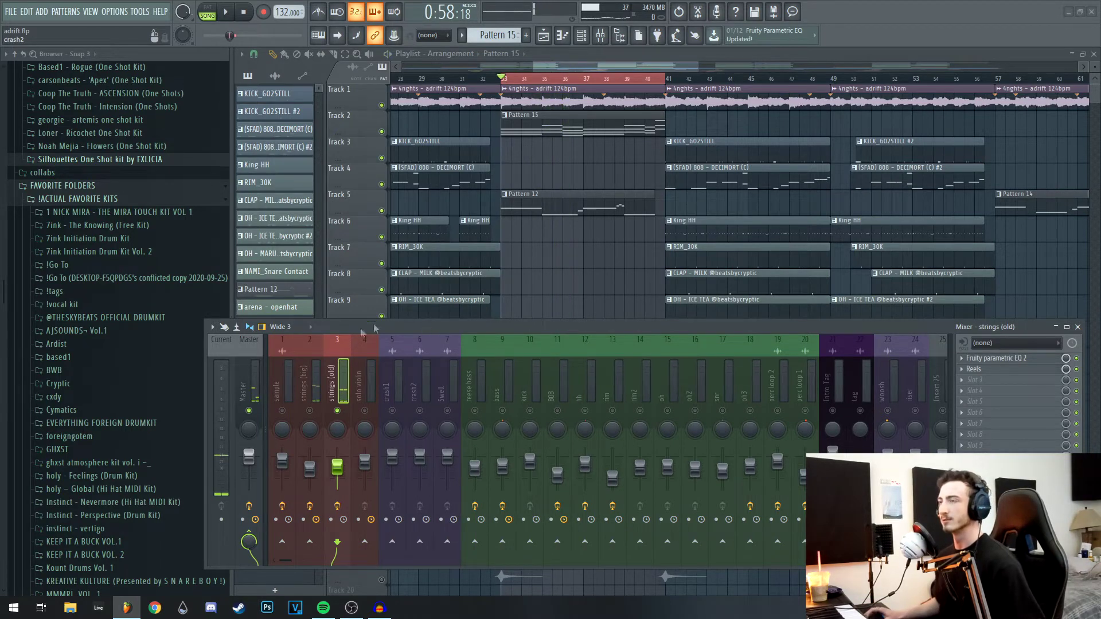
key("space")
key("space")
left_click_drag(550, 324, 531, 305)
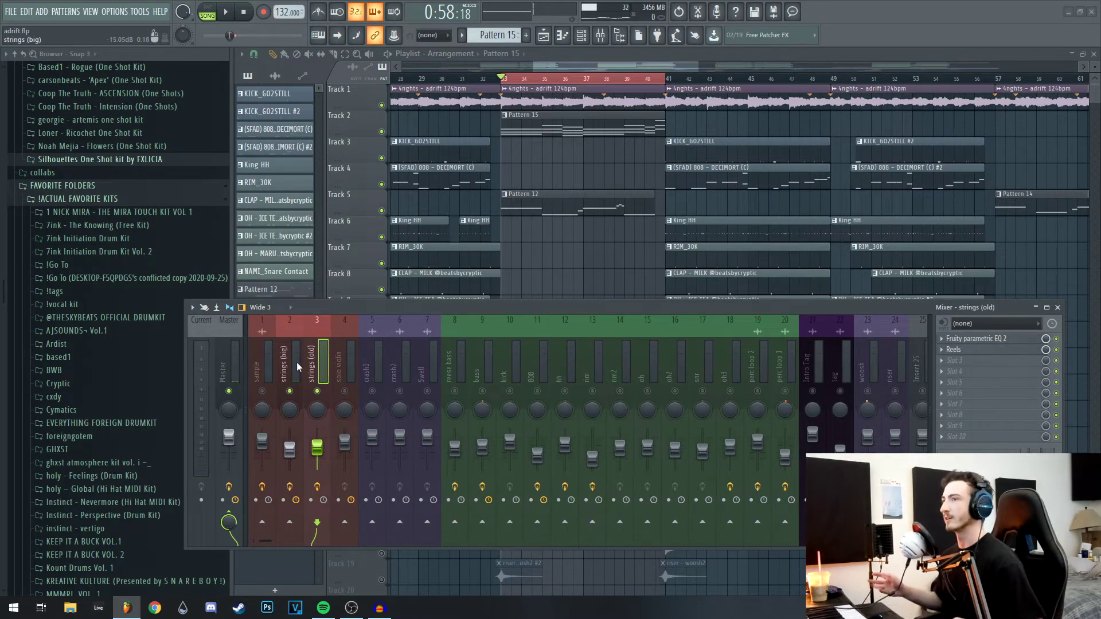
left_click_drag(445, 308, 421, 322)
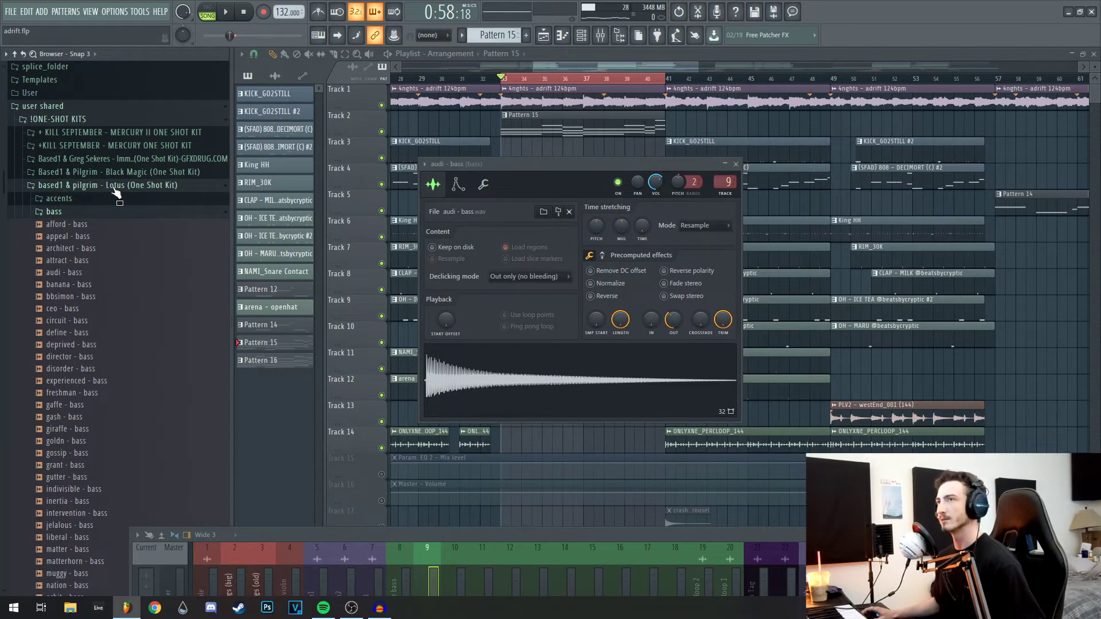
Step: Collapse the Lotus one-shot kit folder, audition the audi - bass sample, set its fade out to 0%, and close the sampler
left_click(143, 187)
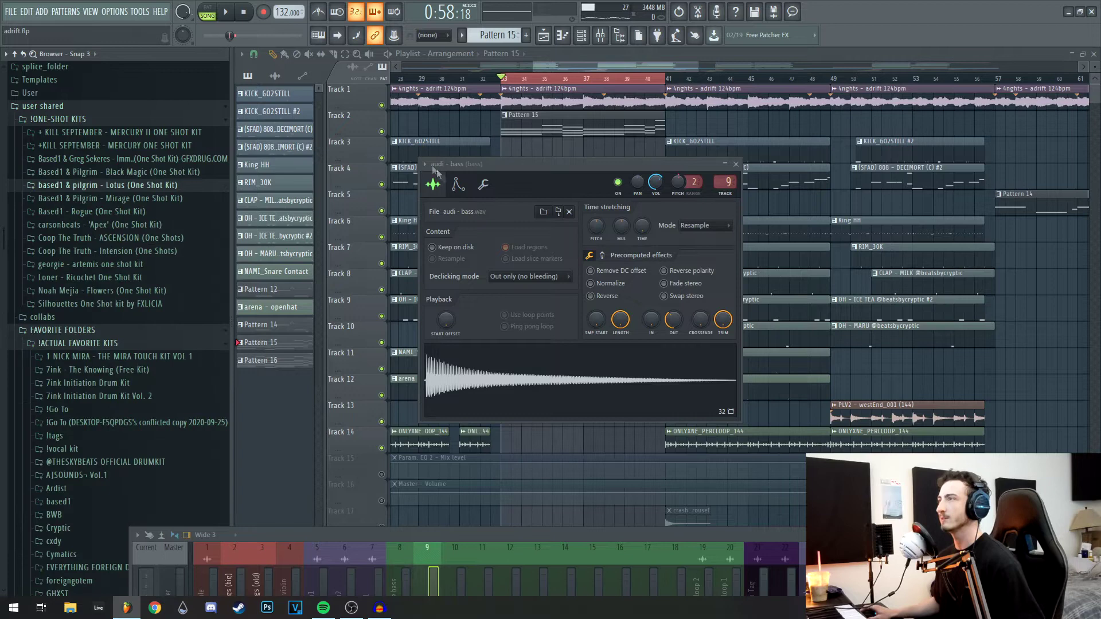
left_click(555, 400)
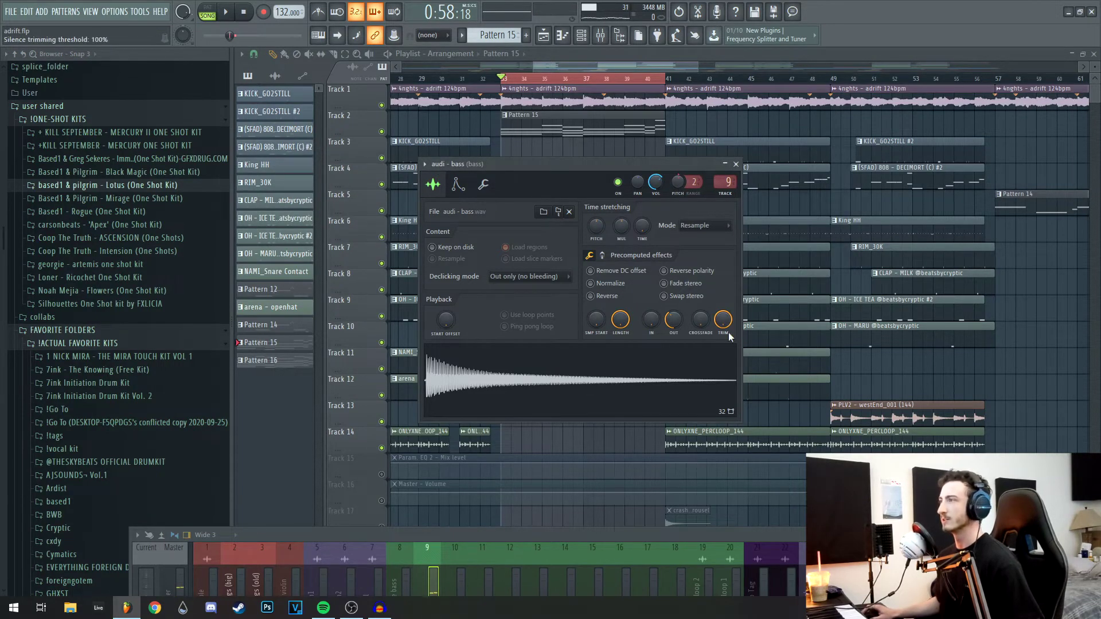
left_click_drag(669, 328, 669, 372)
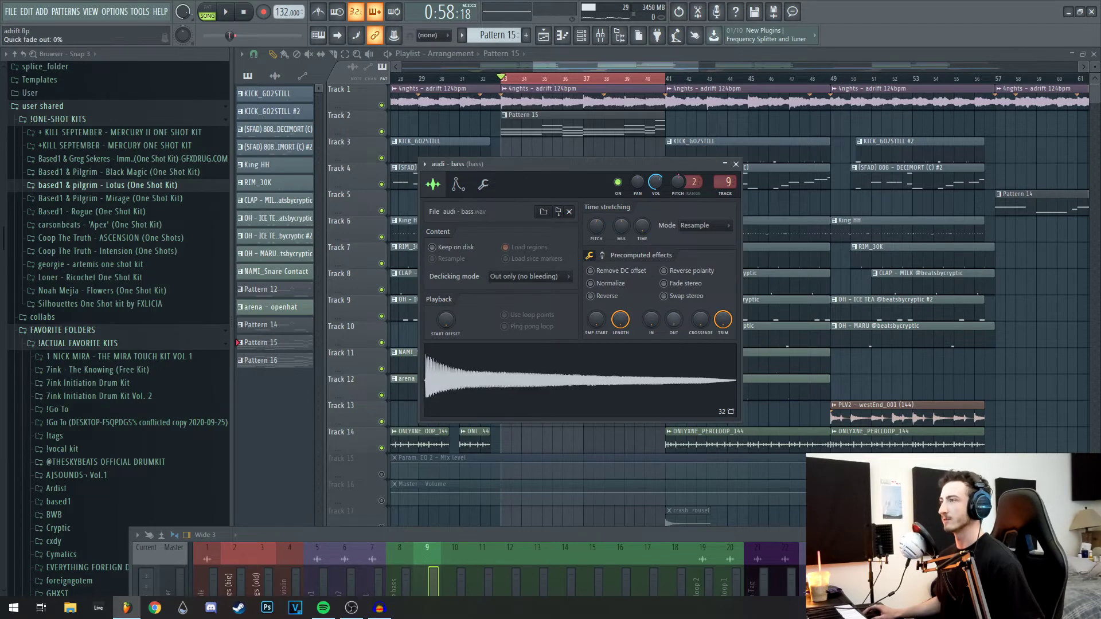
left_click(736, 164)
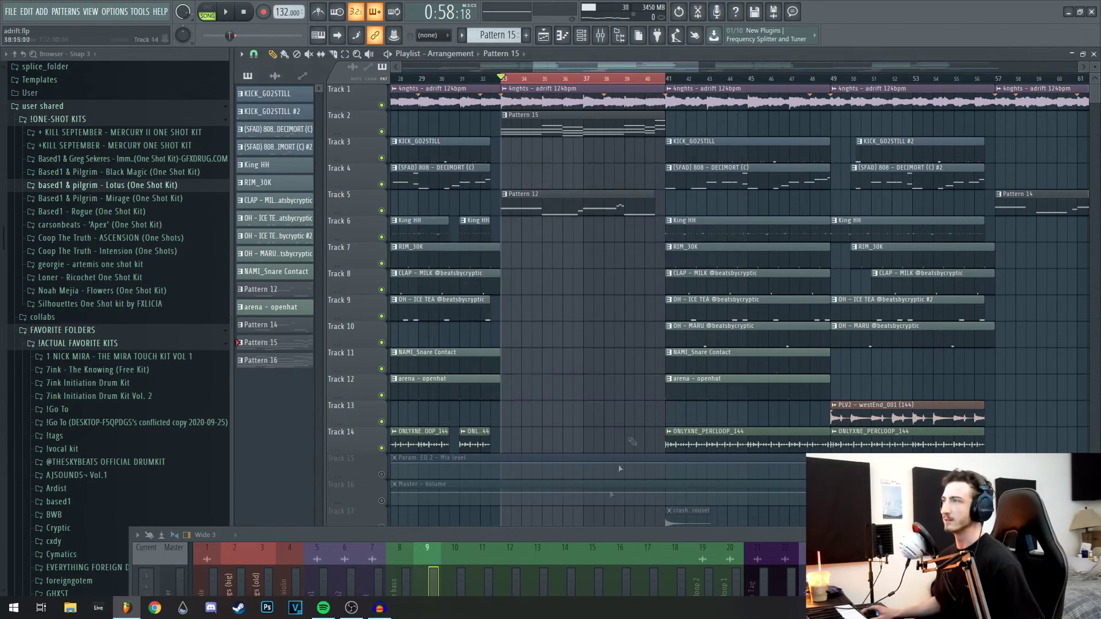
Step: Open Pattern 12 in the piano roll and examine the audi - bass notes
double_click(601, 192)
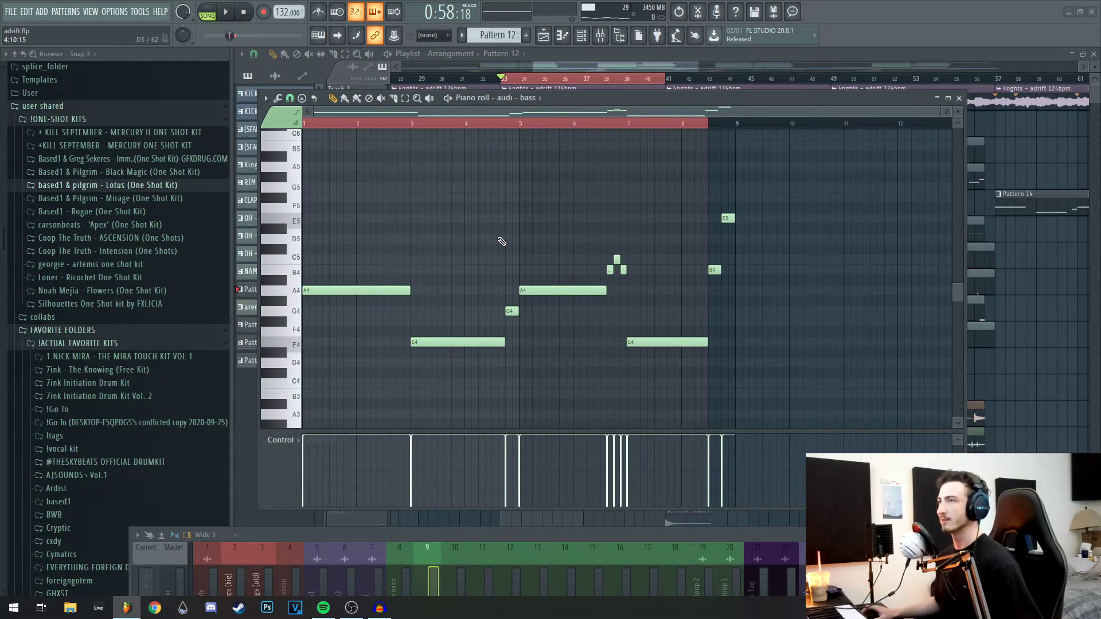
scroll(674, 306, "up", 1)
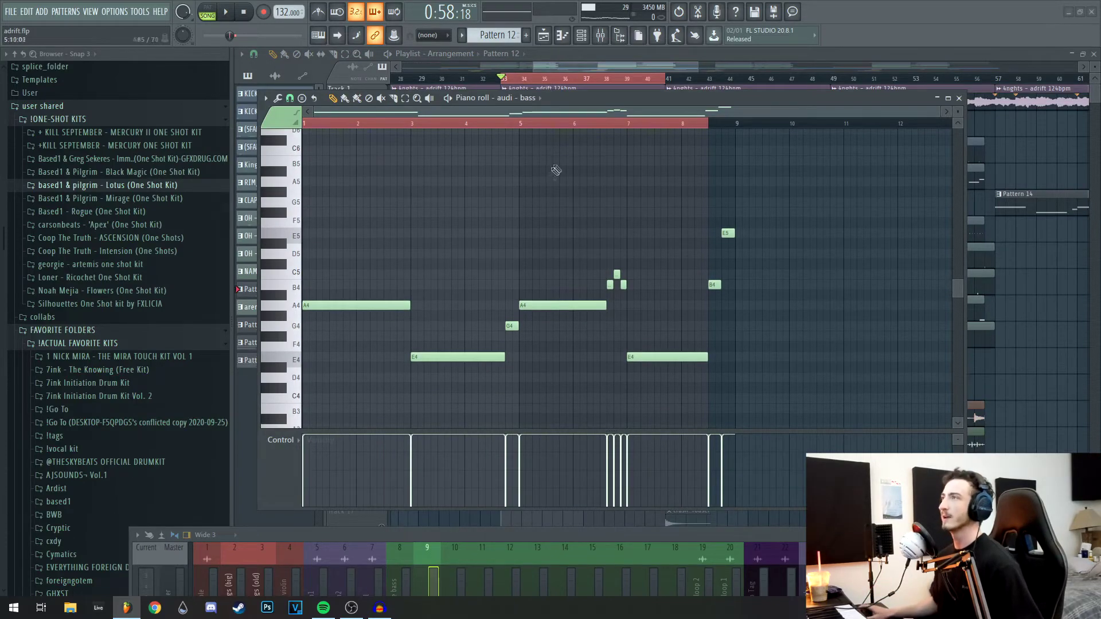
left_click_drag(668, 100, 698, 115)
scroll(547, 228, "down", 4)
scroll(471, 241, "up", 2)
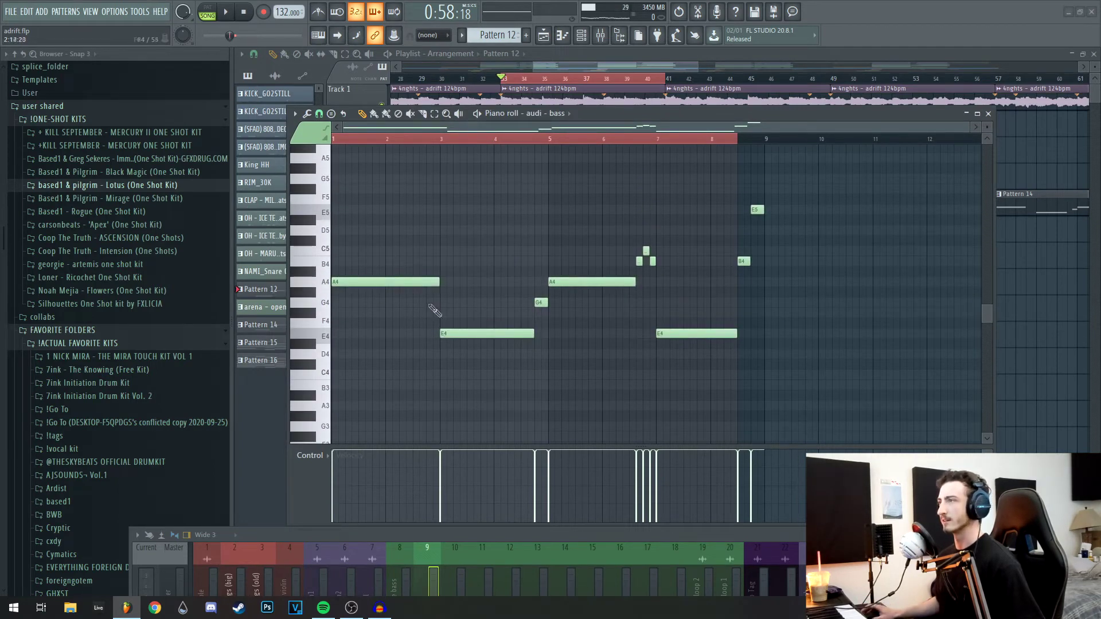
mouse_move(665, 113)
left_mouse_down()
mouse_move(665, 185)
mouse_move(664, 94)
left_mouse_up()
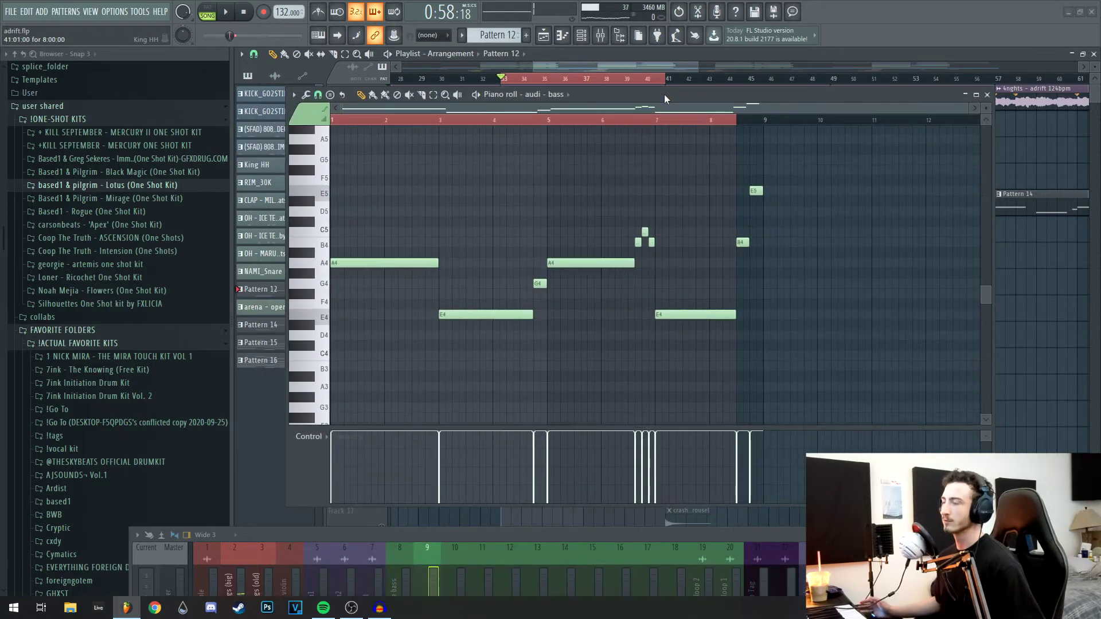
Step: Play the Pattern 12 bass line together with the bridge strings, bring up the mixer's bass track, and stop
key("space")
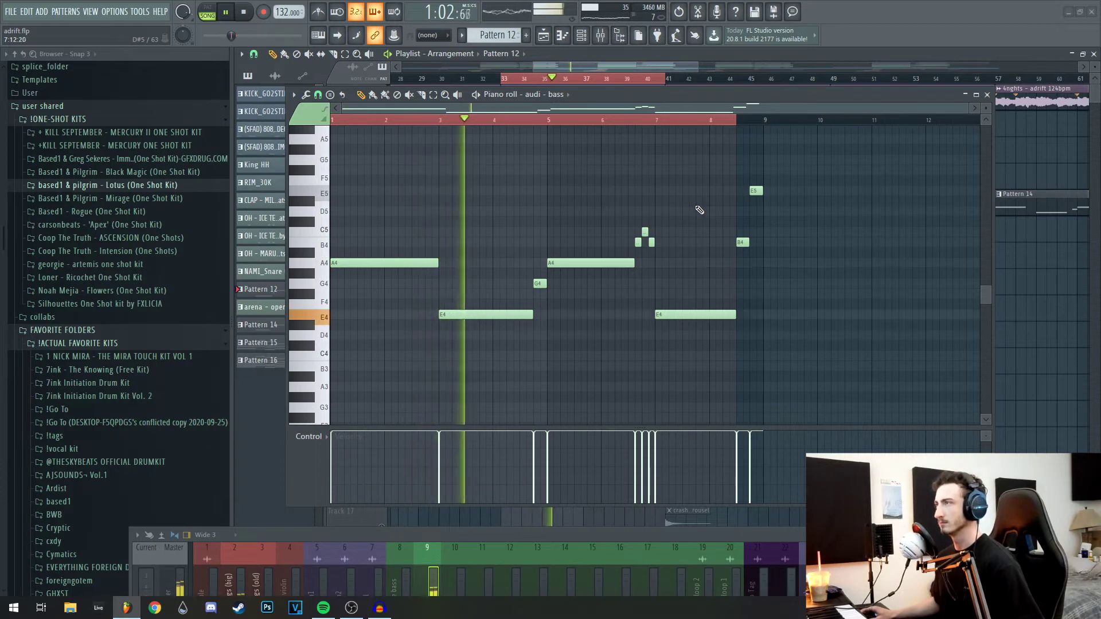
left_click_drag(664, 101, 640, 155)
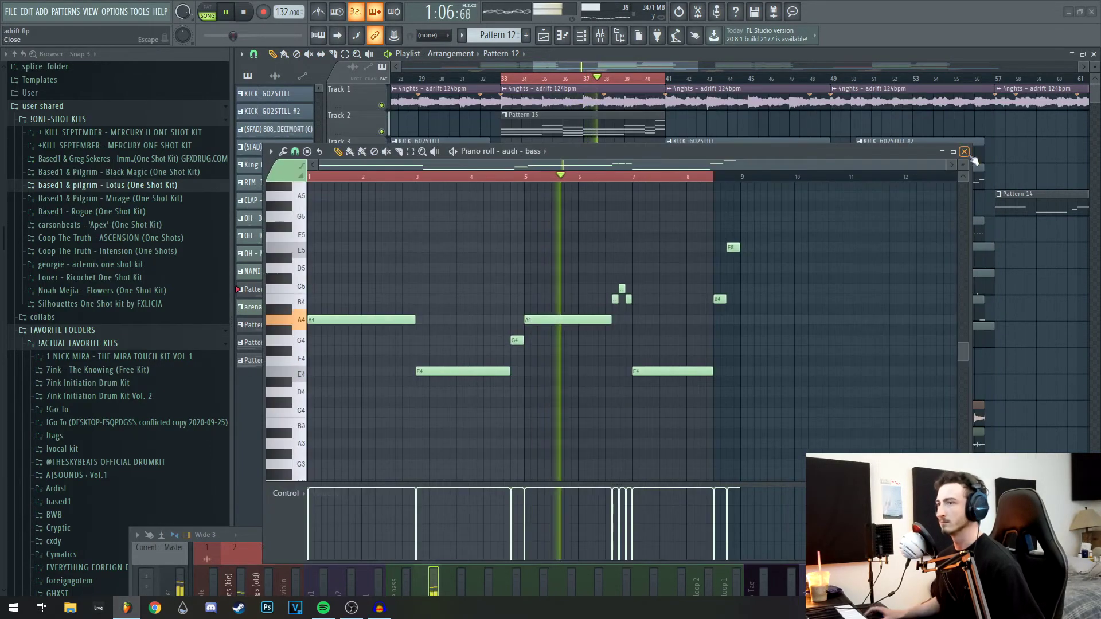
left_click_drag(256, 530, 259, 313)
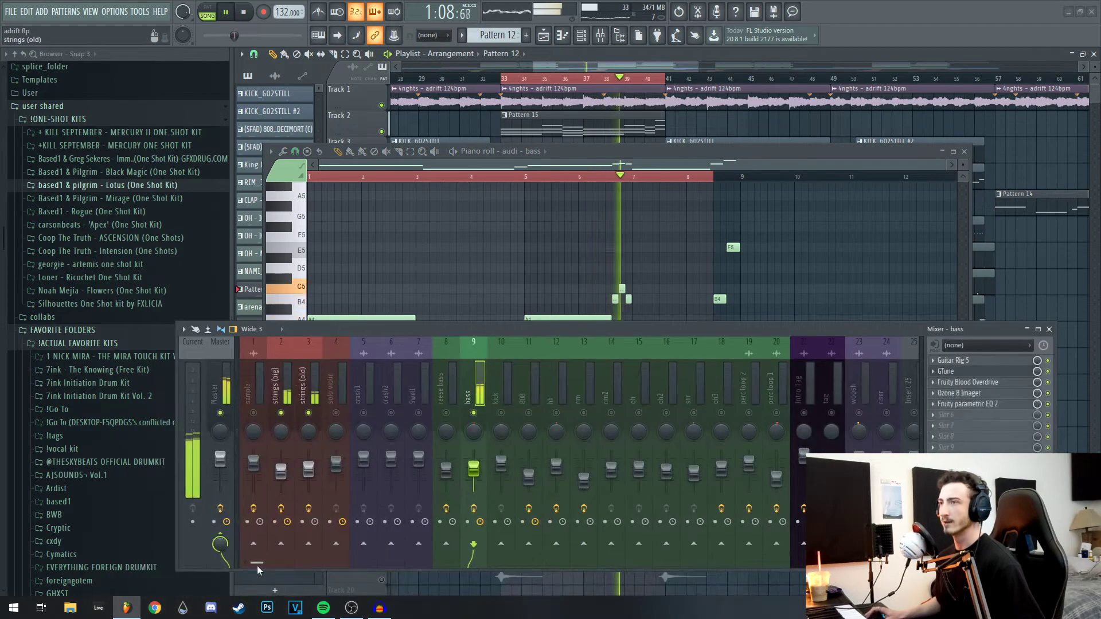
key("space")
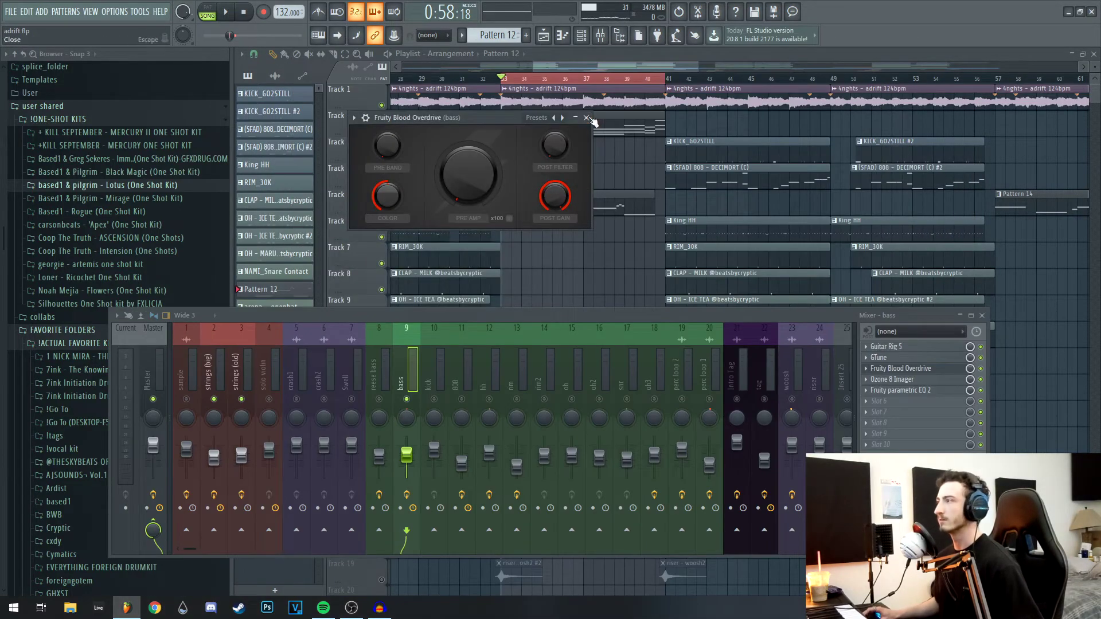
Step: Close the bass track's Fruity Blood Overdrive, unmute the sample track alongside the strings and bass, play the bridge and stop
left_click(589, 119)
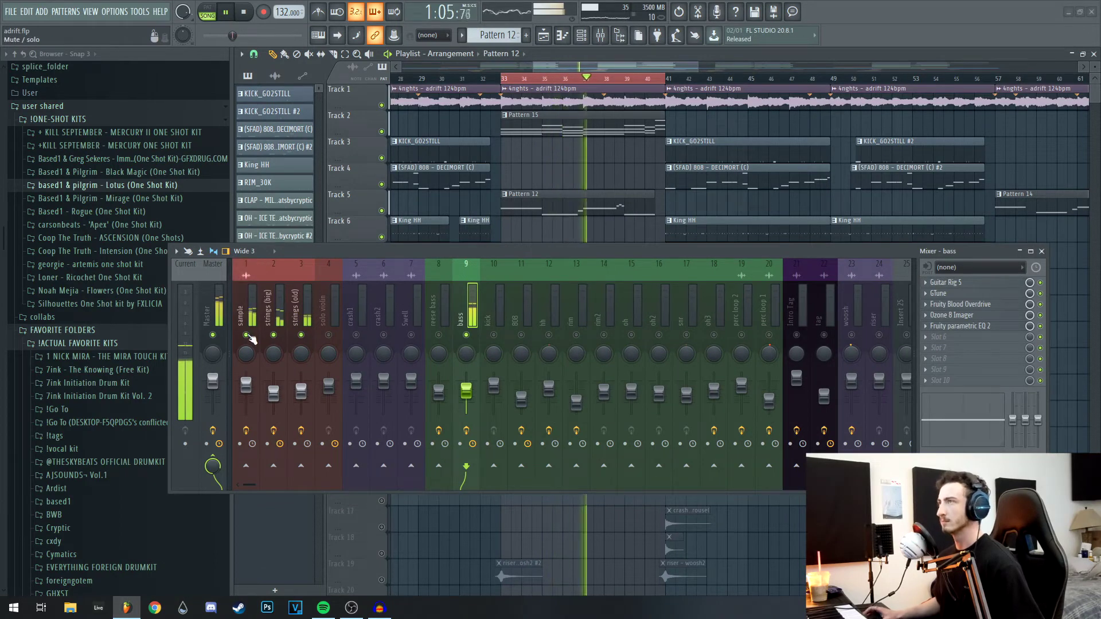
left_click(247, 335)
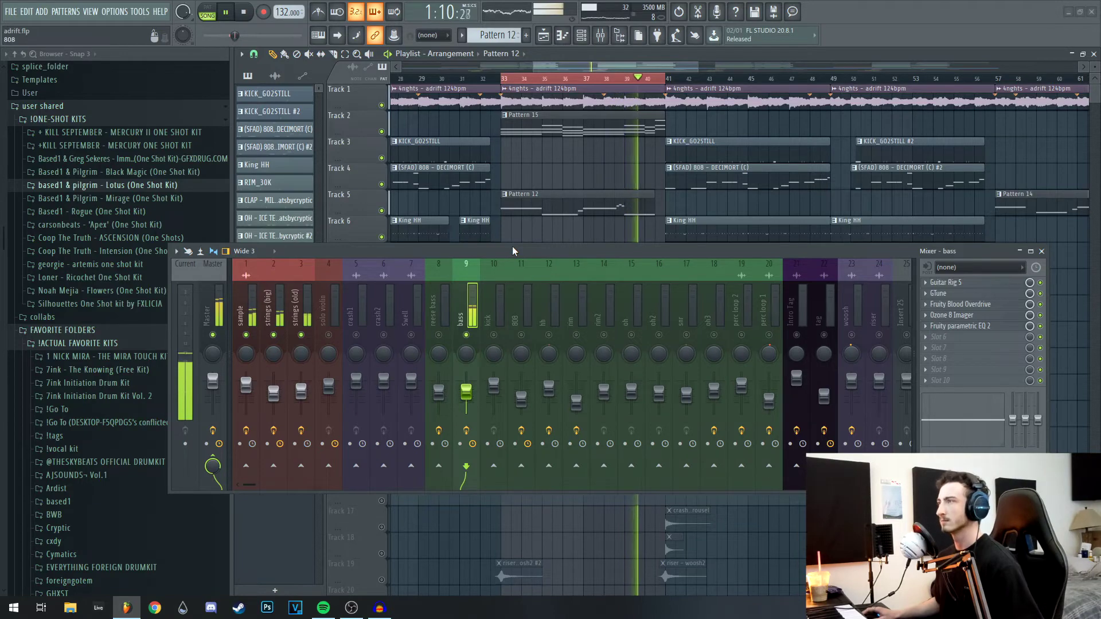
left_click_drag(512, 247, 459, 258)
key("space")
Step: Go to the Pattern 16 section at bar 89, view the Long Time Ago preset in the solo violin Mellotron V, and close it
scroll(831, 229, "down", 3)
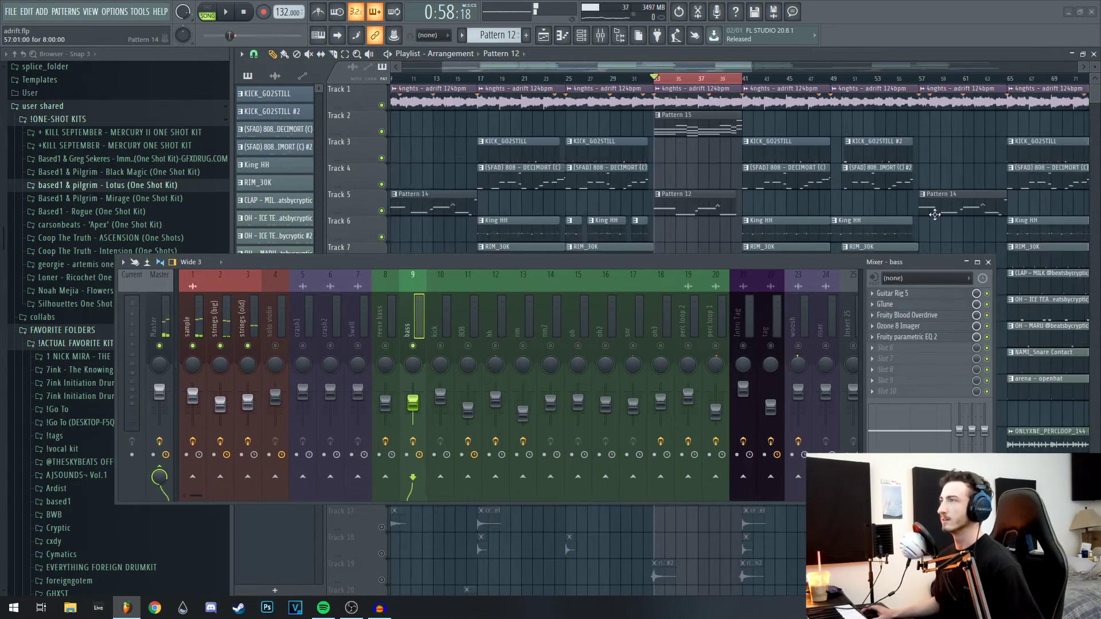
scroll(935, 214, "down", 3)
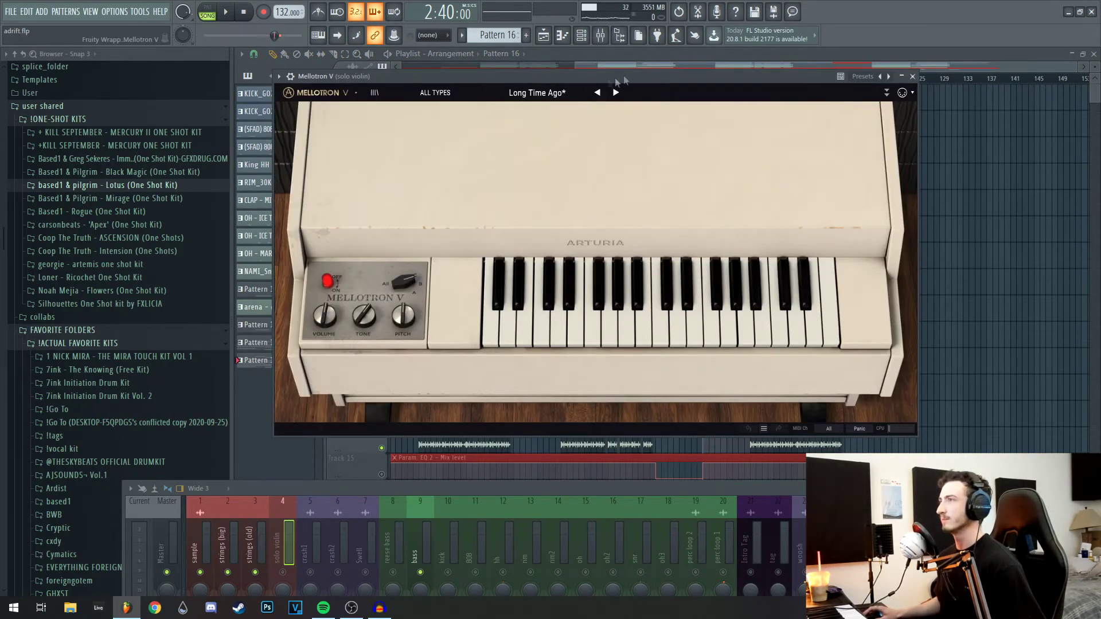
left_click_drag(644, 73, 618, 85)
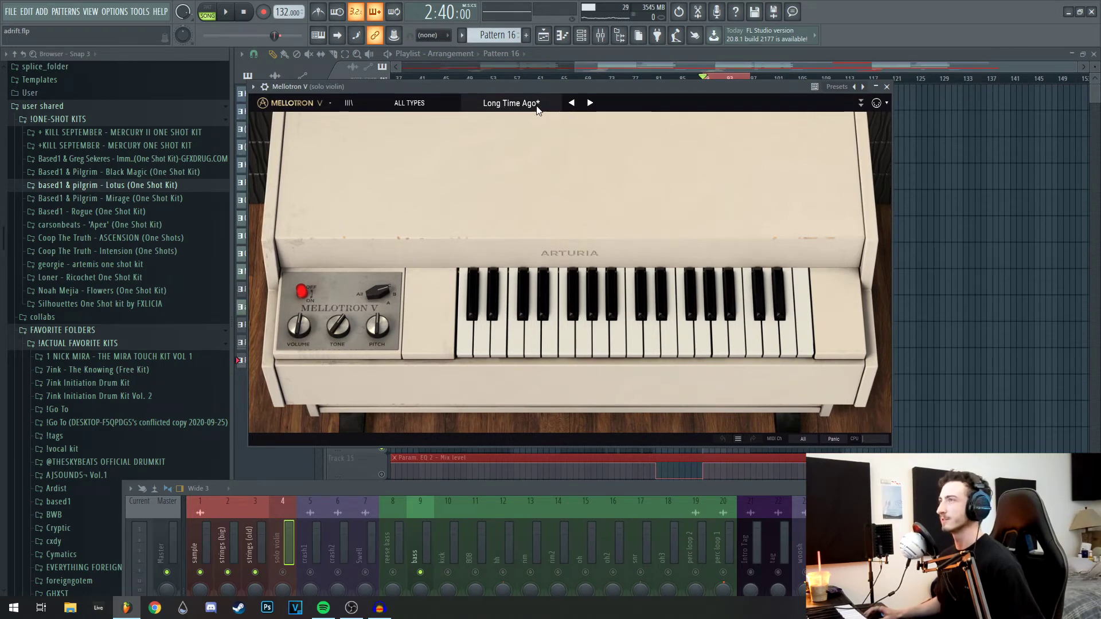
left_click(887, 88)
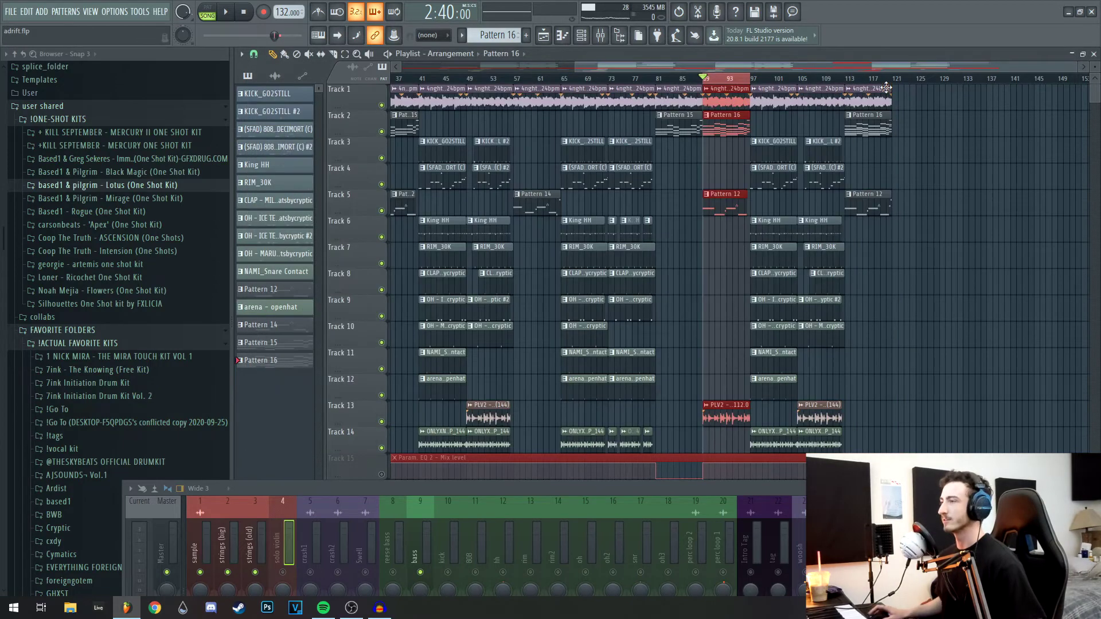
Step: Open Pattern 16's Mellotron V notes in the piano roll, play the solo violin with the bridge tracks, solo it, and stop
double_click(532, 191)
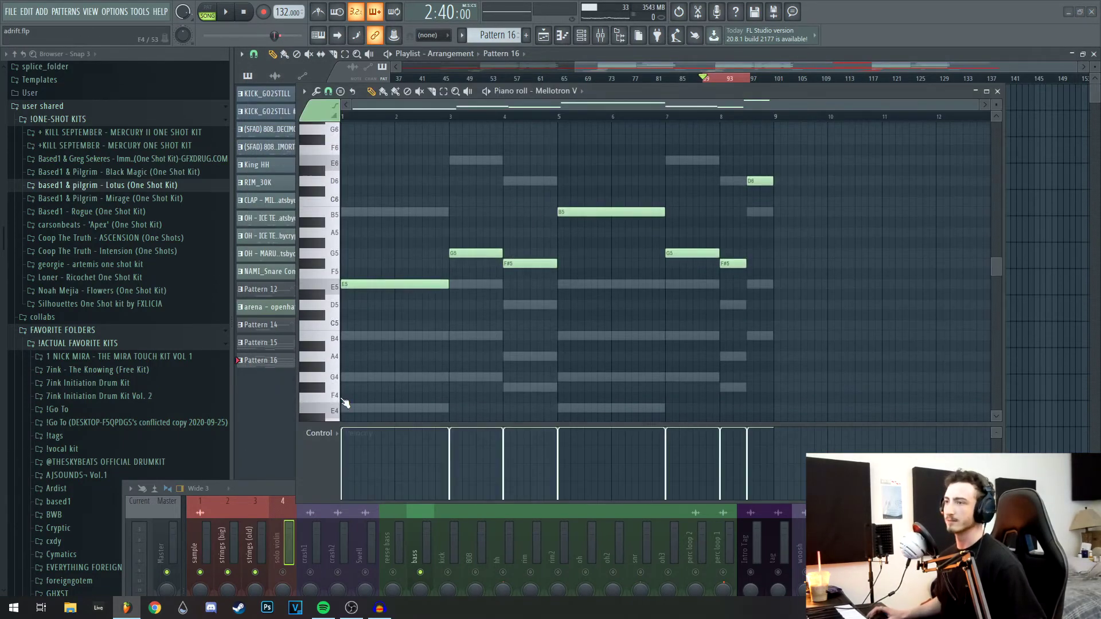
key("space")
left_click(421, 573)
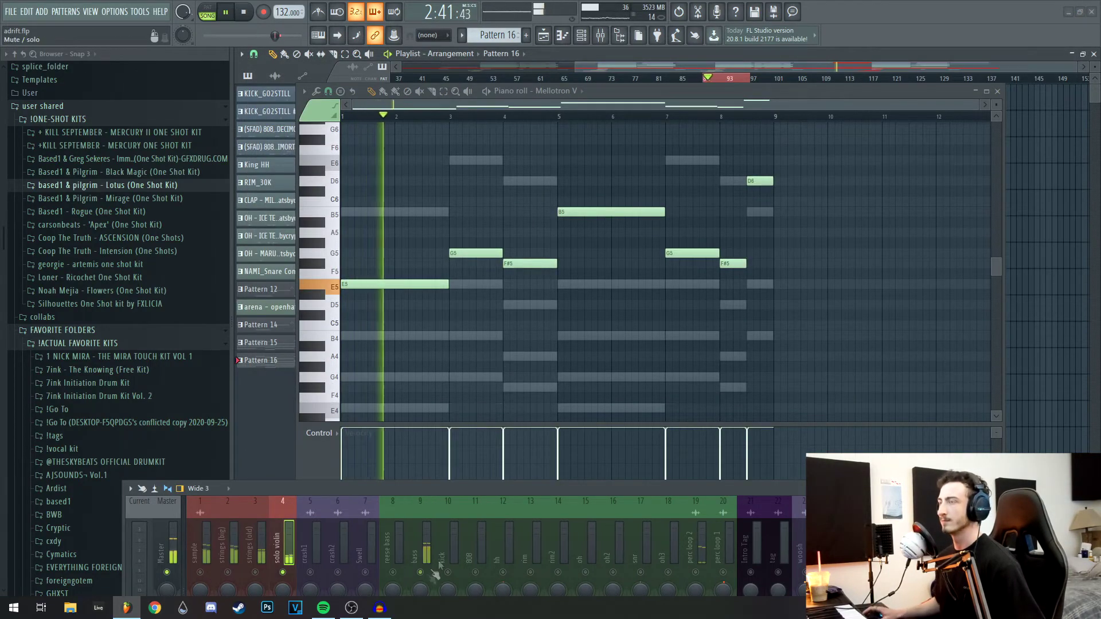
right_click(521, 342)
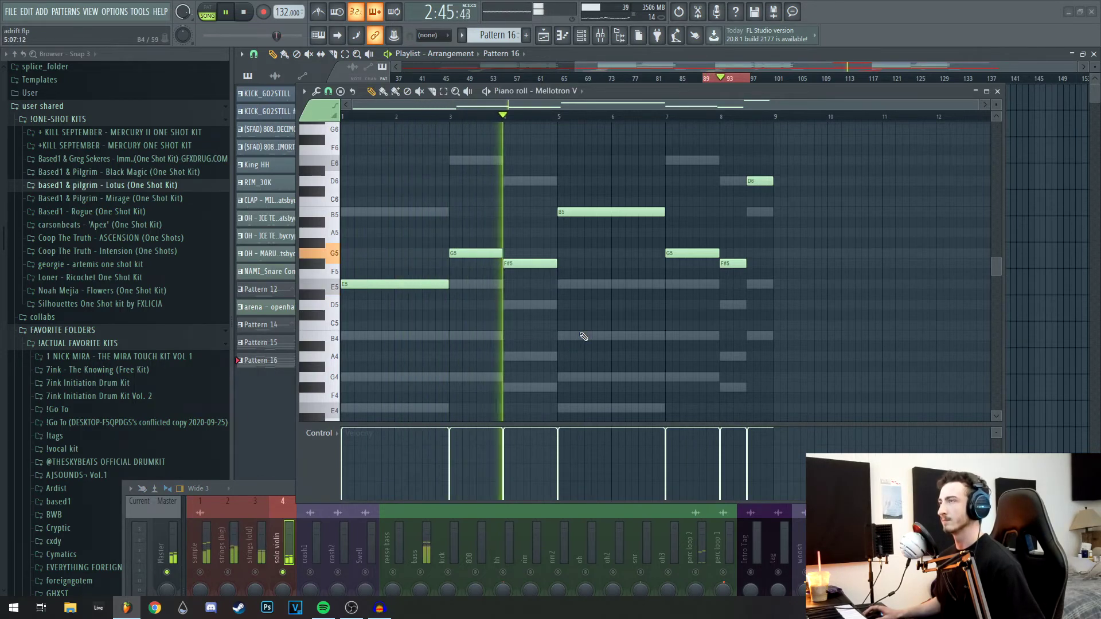
key("space")
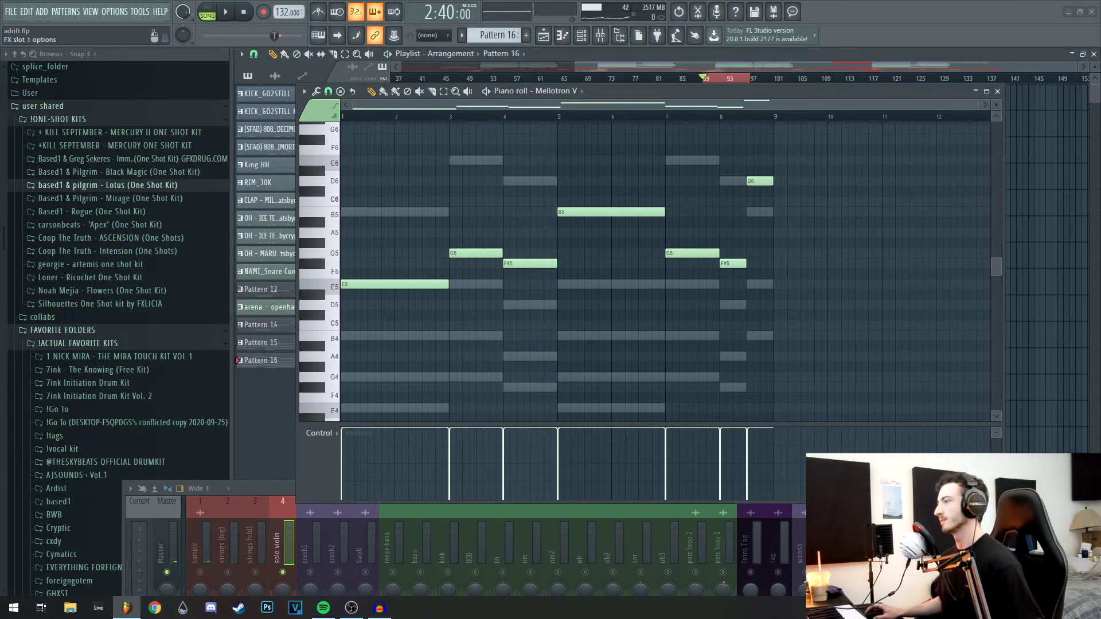
Step: Close the Mellotron V notes and plugin, view Pattern 16's Omnisphere #2 and Omnisphere chords, and close both piano rolls
left_click(997, 91)
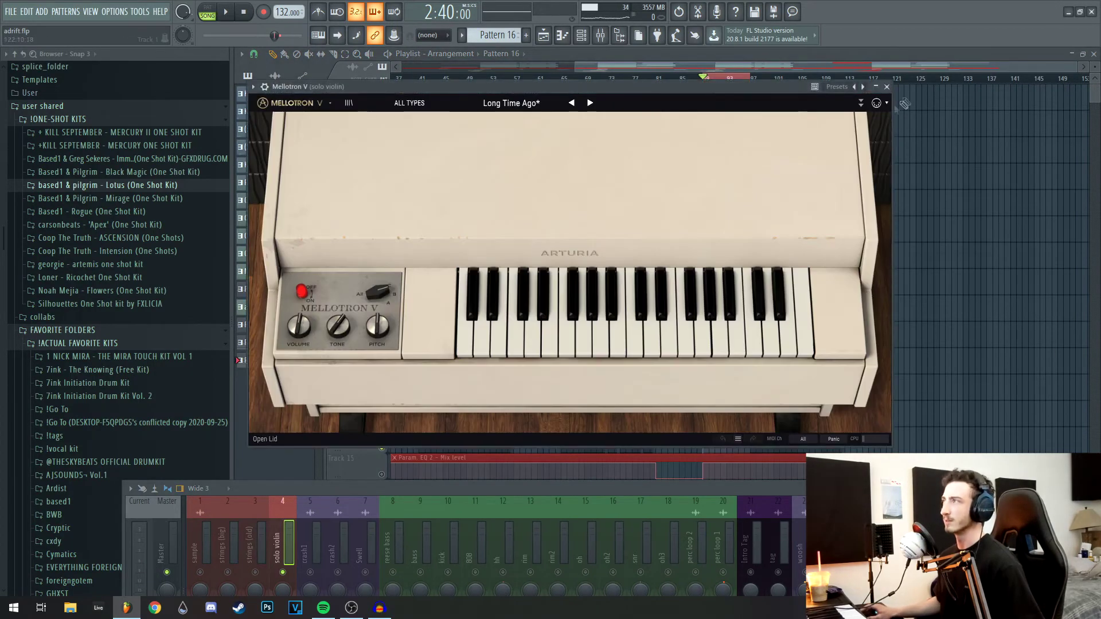
left_click(889, 87)
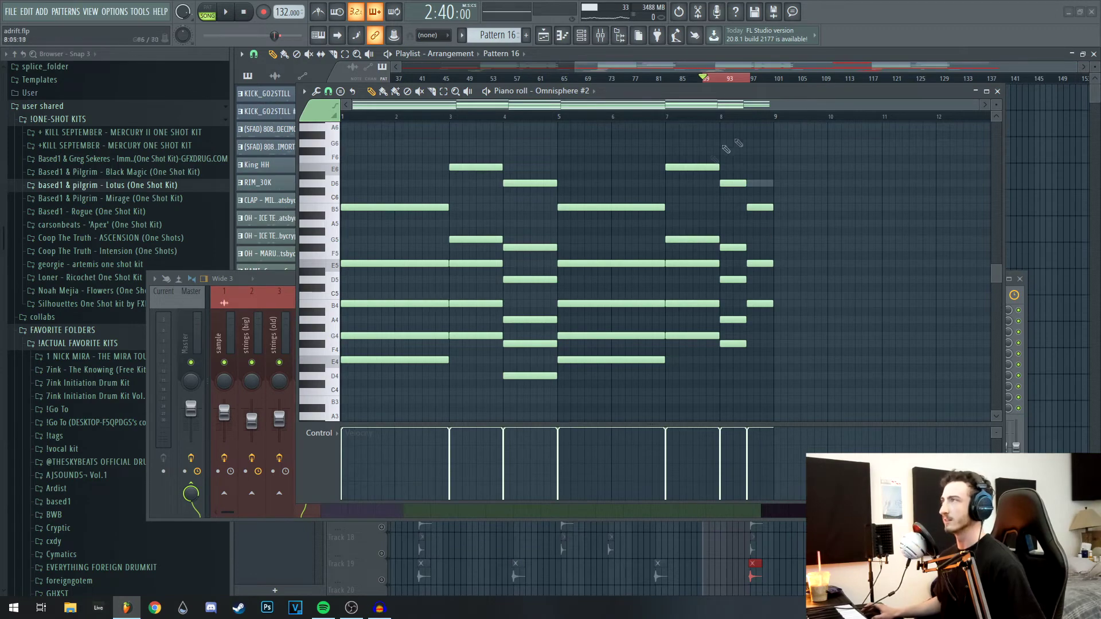
left_click(997, 92)
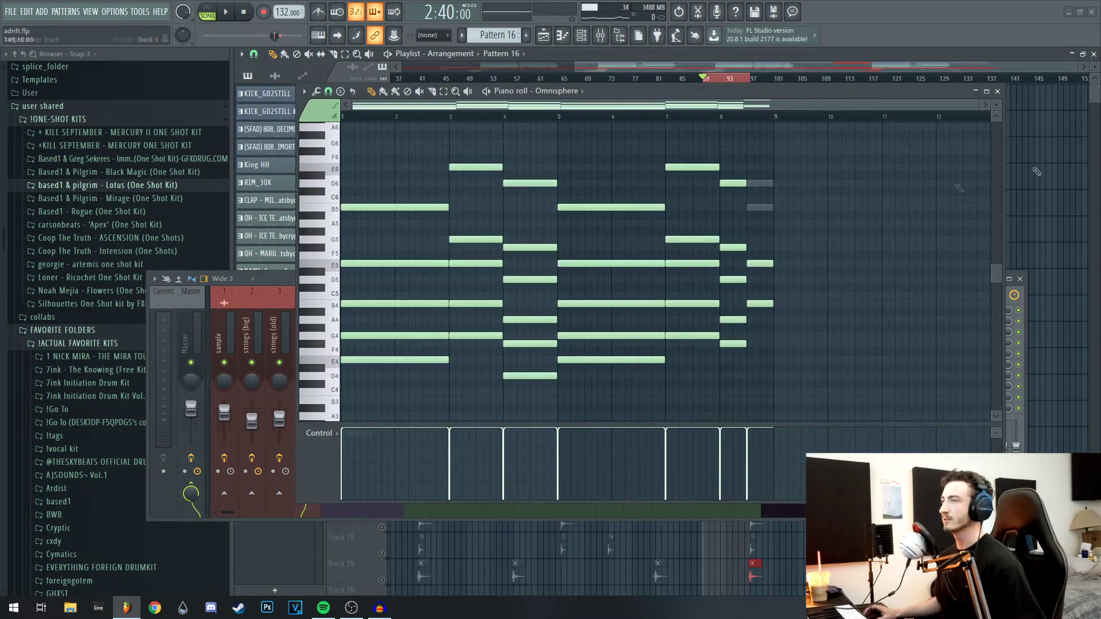
left_click(998, 92)
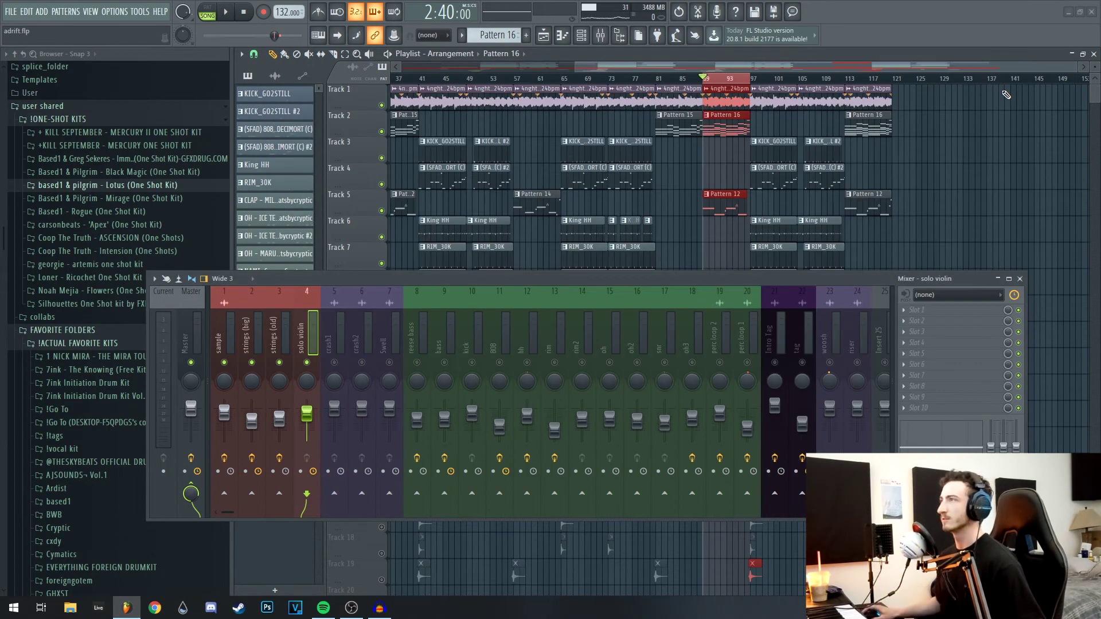
Step: Compare the Omnisphere #2 string chords of Pattern 15 with those of Pattern 16, and play the bridge section at bar 89
double_click(679, 127)
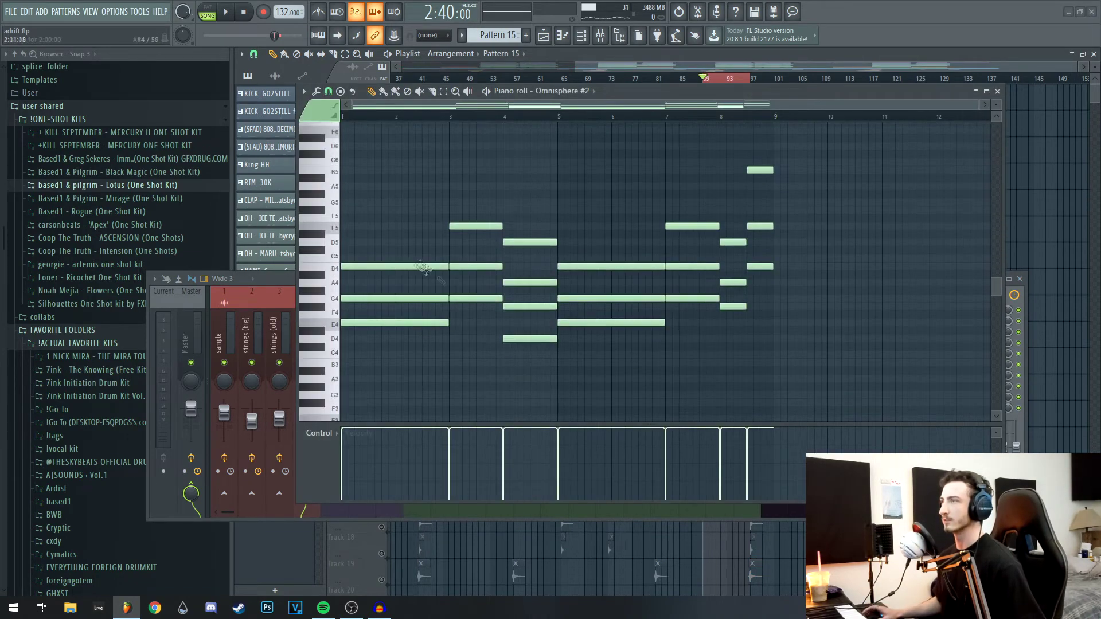
left_click(998, 92)
left_click(730, 128)
double_click(731, 127)
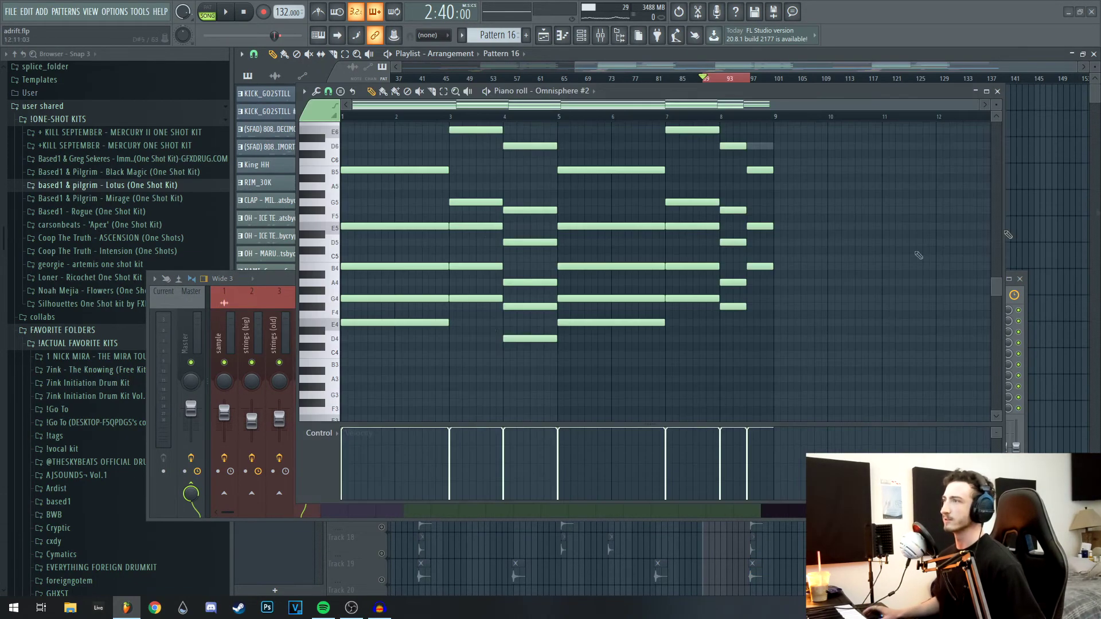
scroll(387, 267, "up", 2)
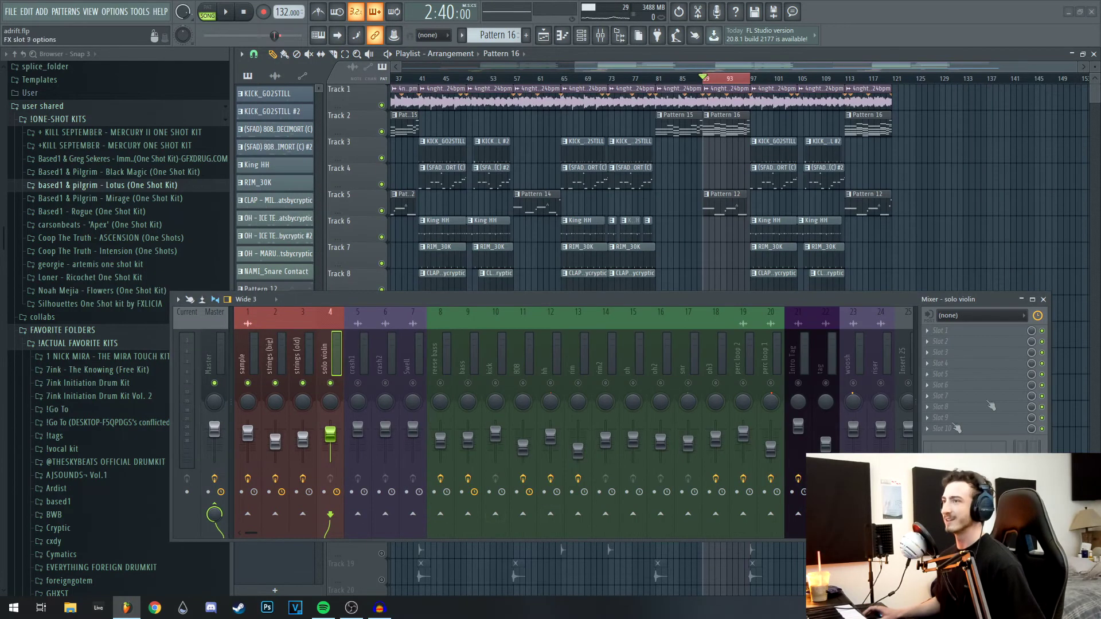
key("space")
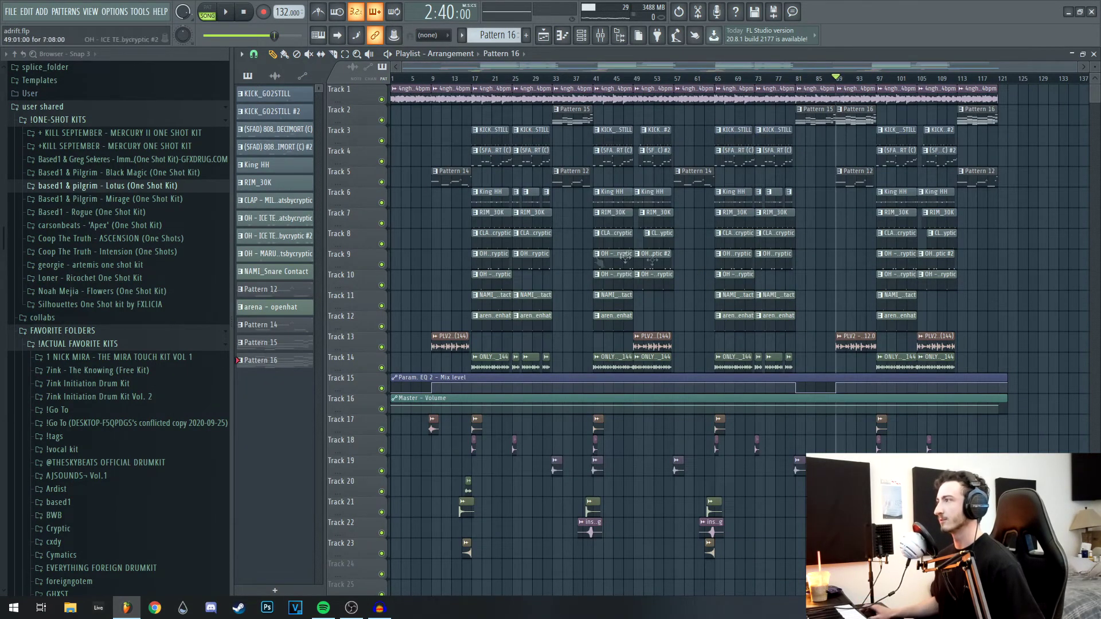
Step: Review the playlist arrangement, highlighting the PLV2 percussion clip, the cut-up King HH clips and the bridge string and bass patterns, and clear the selection
left_click_drag(1000, 351, 951, 328)
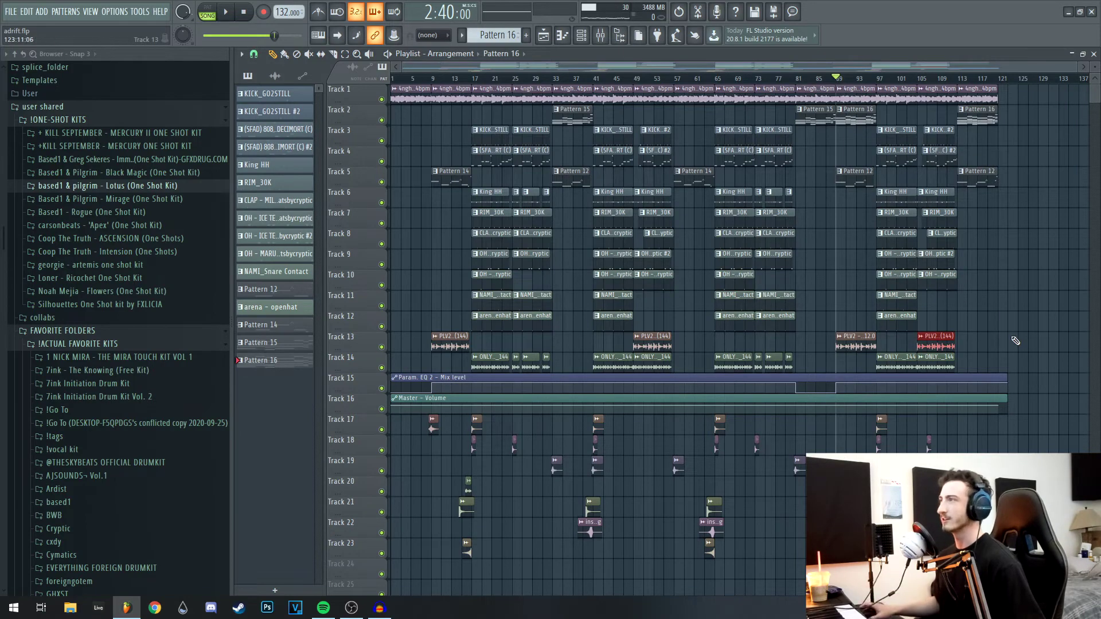
left_click_drag(559, 204, 515, 193)
scroll(528, 224, "up", 3)
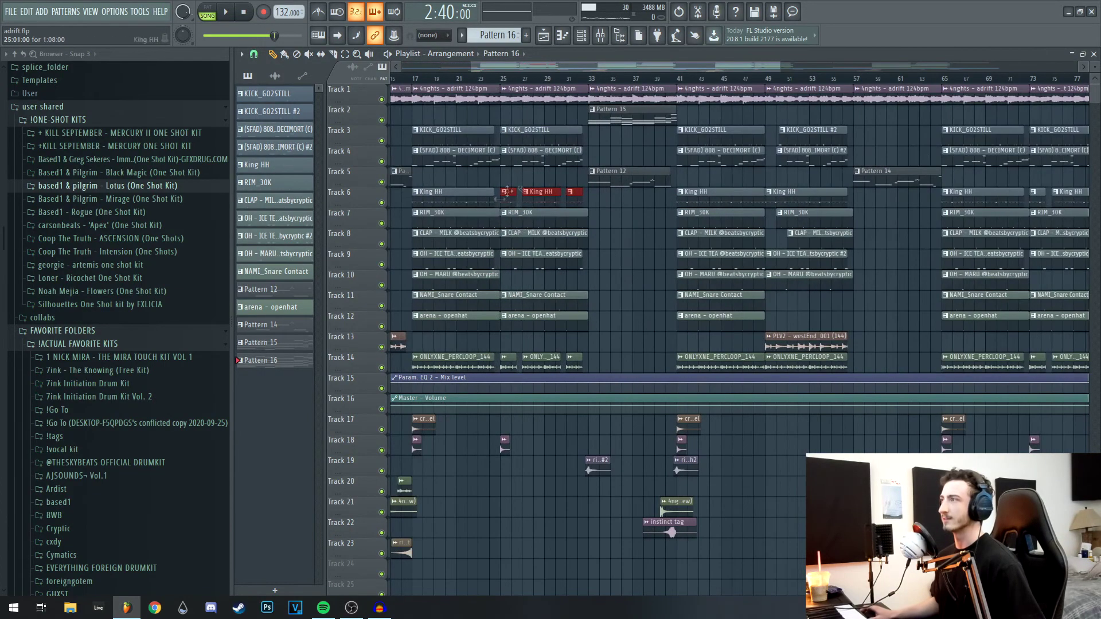
left_click_drag(863, 217, 811, 243)
left_click_drag(827, 136, 792, 159)
scroll(792, 159, "down", 3)
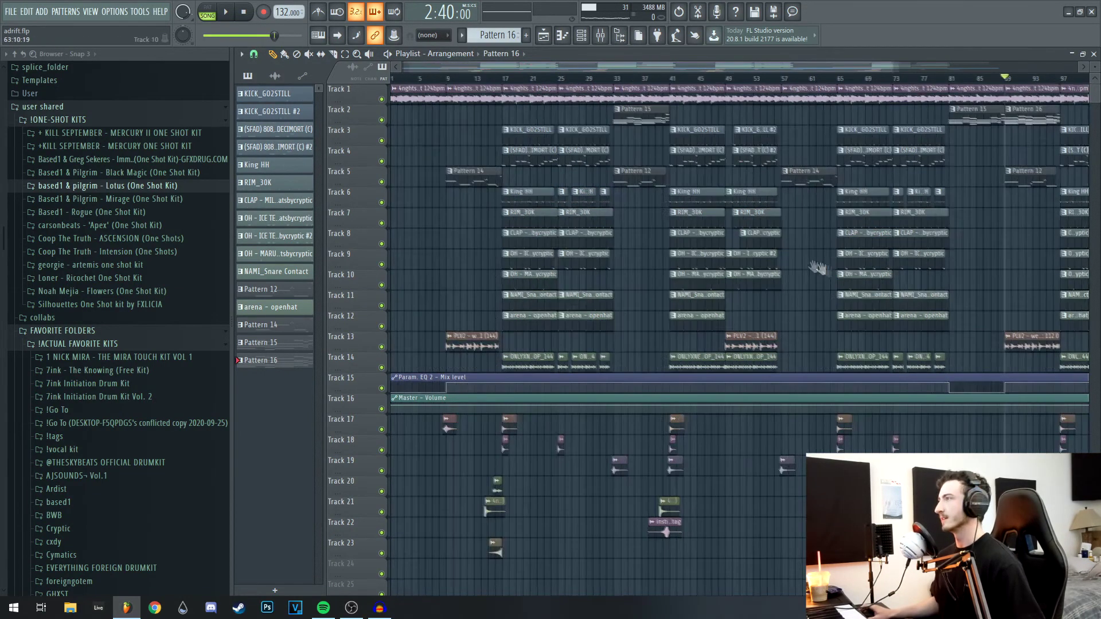
left_click_drag(849, 204, 929, 123)
scroll(855, 298, "down", 3)
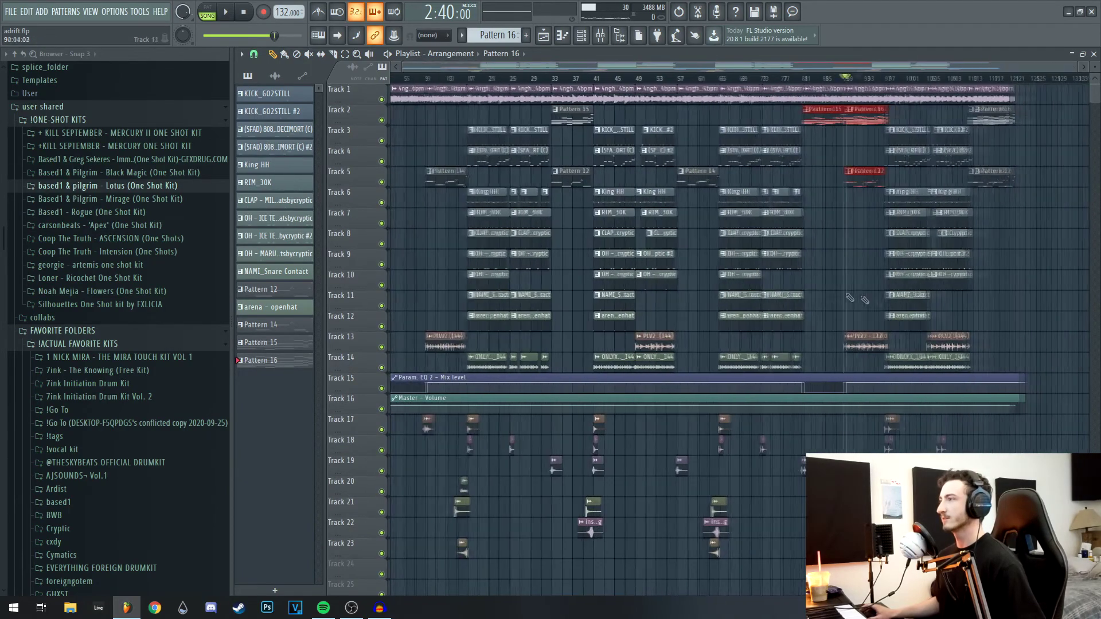
left_click(1039, 219, "ctrl")
Step: Look over the Param. EQ 2 mix level and Master volume automation and the effect and tag clips on tracks 17 to 23
left_click_drag(522, 457, 519, 420)
left_click_drag(406, 383, 977, 427)
left_click_drag(645, 429, 850, 447)
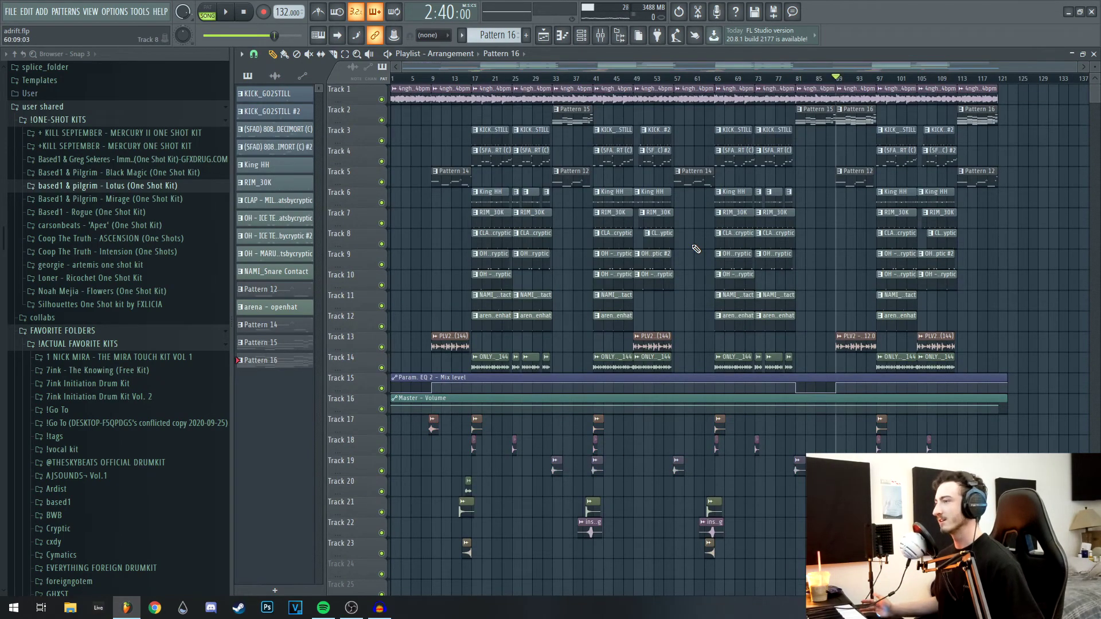
left_click_drag(886, 508, 450, 544)
left_click(427, 499, "ctrl")
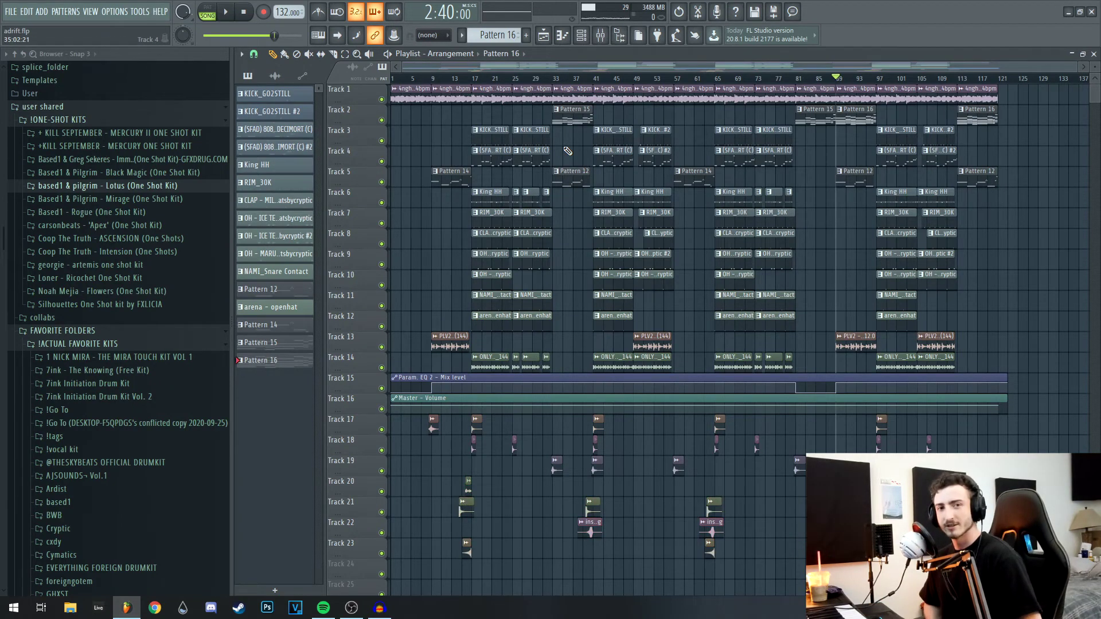